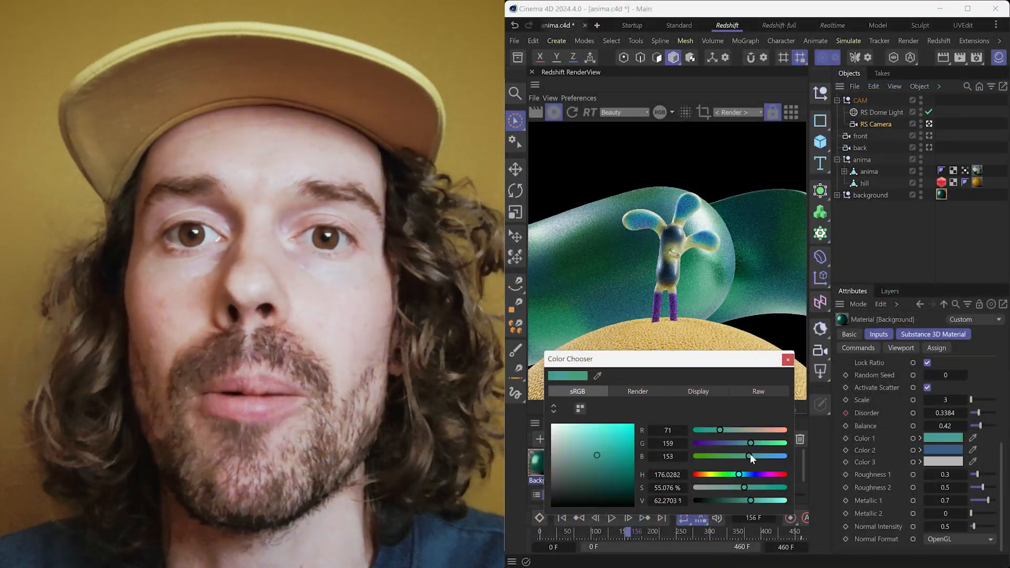
# Adjust the hue and shade of the background material's teal Color 1 in the color chooser
pyautogui.moveTo(756, 476); pyautogui.dragTo(764, 475)
pyautogui.click(589, 477)
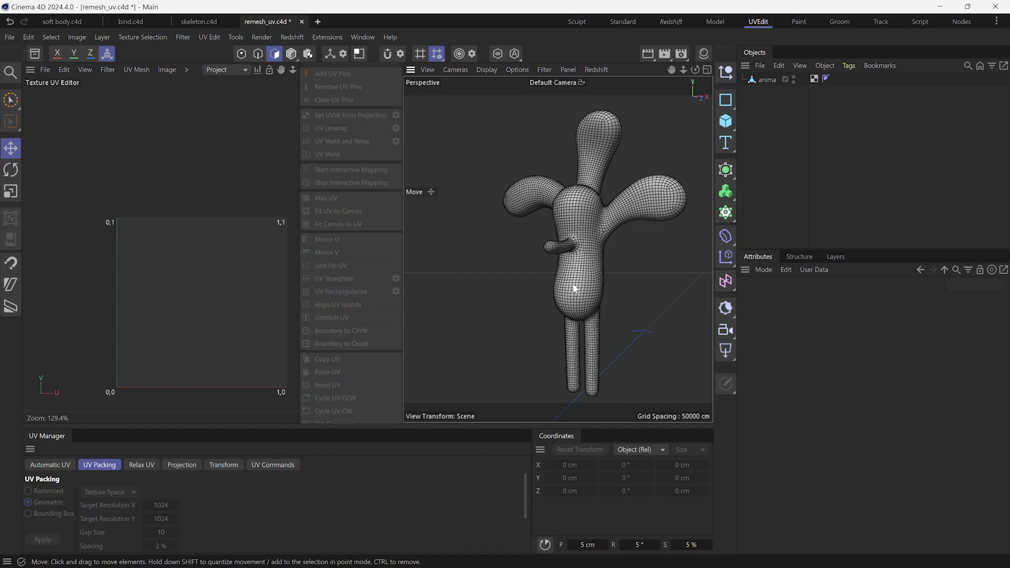
# Examine the remeshed character from another side and select the anima object to inspect its UV layout
pyautogui.keyDown('alt'); pyautogui.moveTo(575, 287); pyautogui.dragTo(689, 289); pyautogui.keyUp('alt')
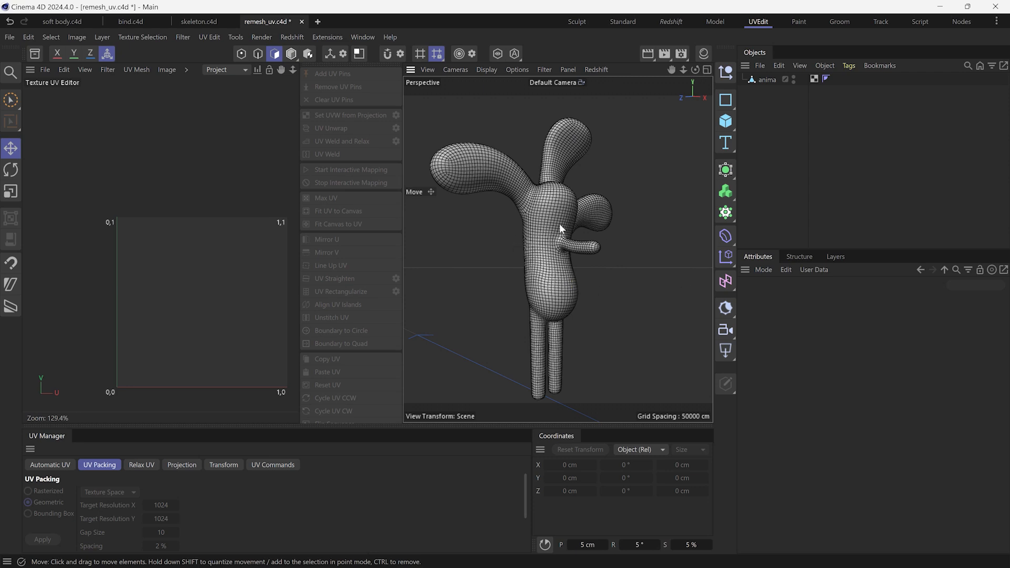
pyautogui.click(764, 78)
pyautogui.moveTo(82, 175); pyautogui.dragTo(171, 271)
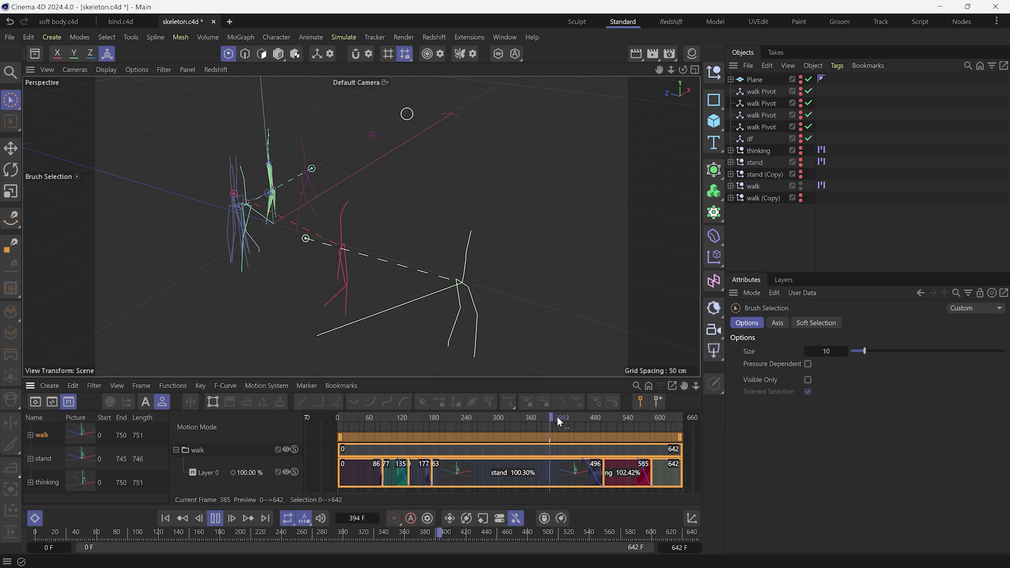
# Scrub through the combined motion clips in the skeleton scene to preview the animation
pyautogui.moveTo(557, 417); pyautogui.dragTo(673, 442)
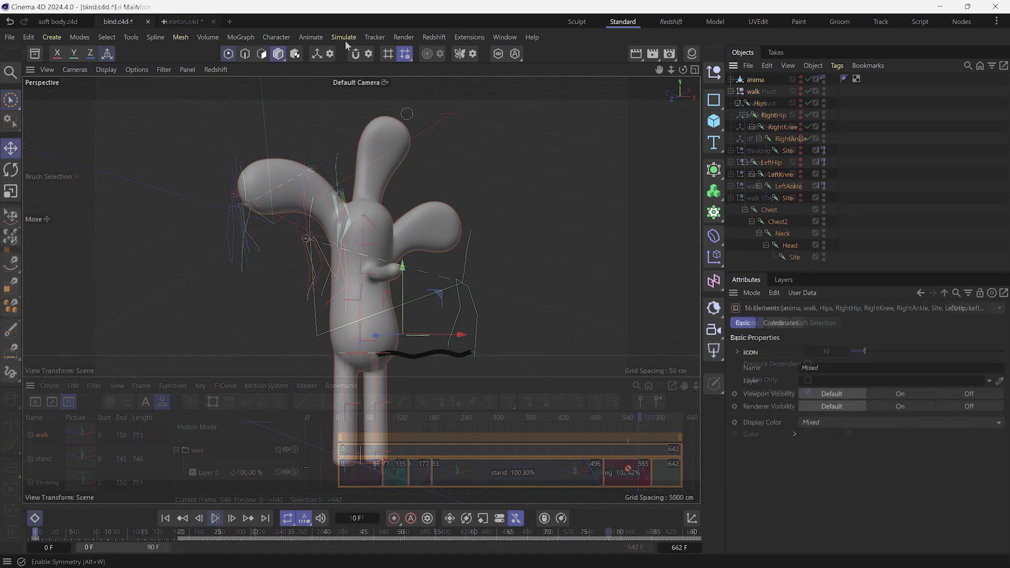
# Bind the anima mesh to the walk joint hierarchy and scrub the timeline to check the deformation
pyautogui.click(276, 37)
pyautogui.click(292, 194)
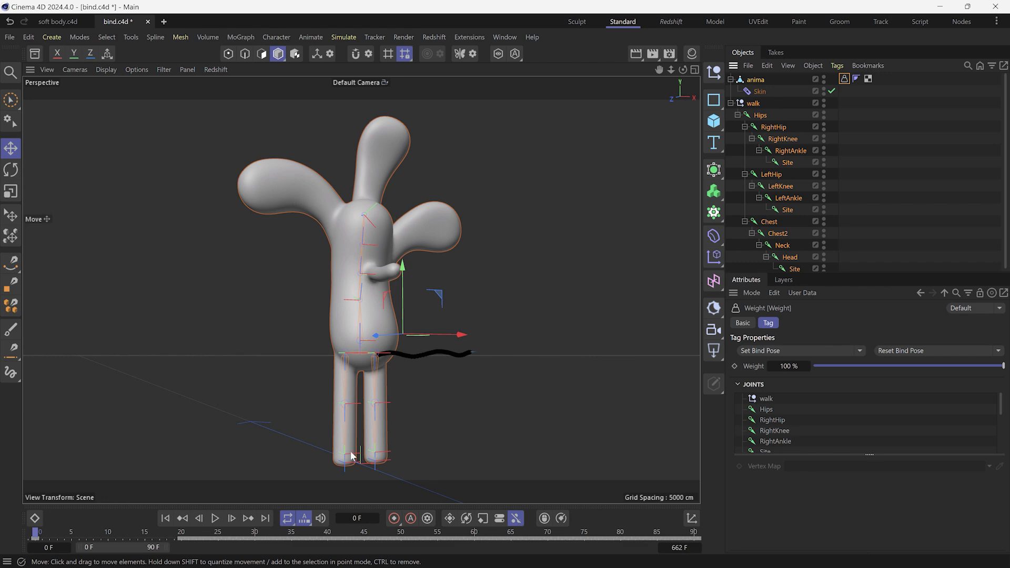
pyautogui.moveTo(146, 531); pyautogui.dragTo(209, 539)
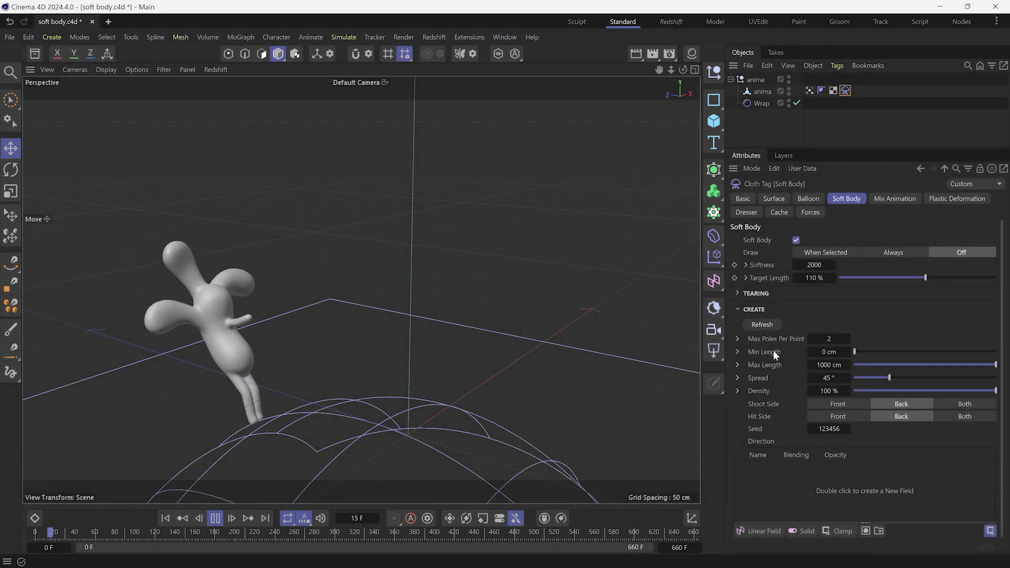
# Examine the soft body character's vertex map and the cloth tag's Mix Animation settings
pyautogui.click(810, 91)
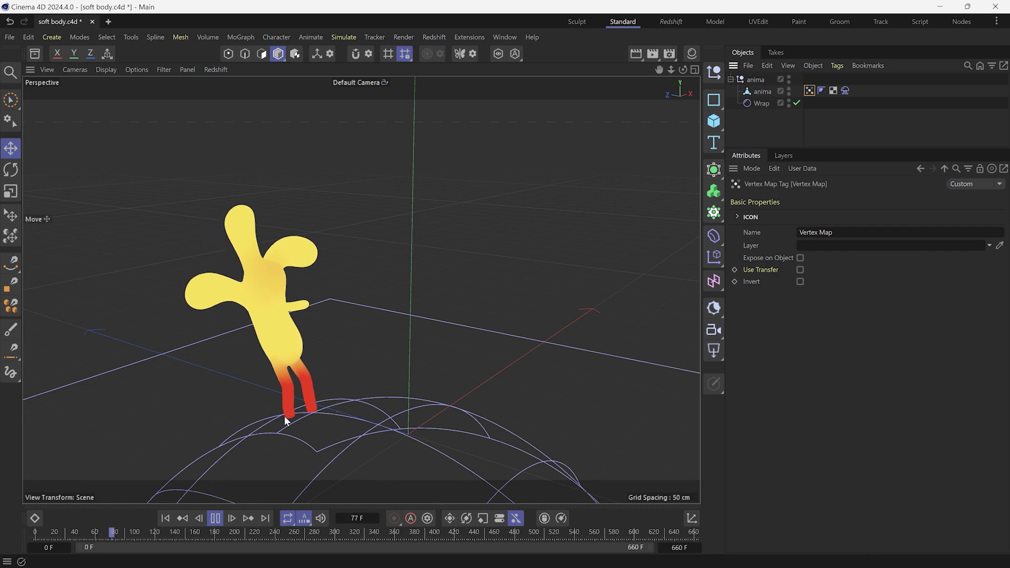
pyautogui.click(845, 91)
pyautogui.click(894, 198)
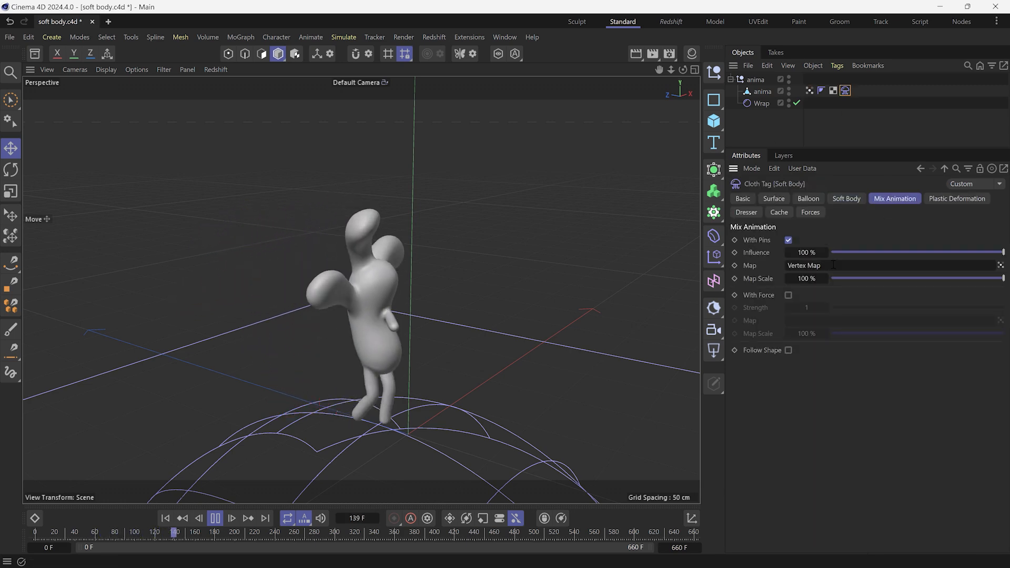
pyautogui.moveTo(456, 401)
pyautogui.keyDown('alt'); pyautogui.mouseDown()
pyautogui.moveTo(405, 377)
pyautogui.moveTo(419, 375)
pyautogui.mouseUp(); pyautogui.keyUp('alt')
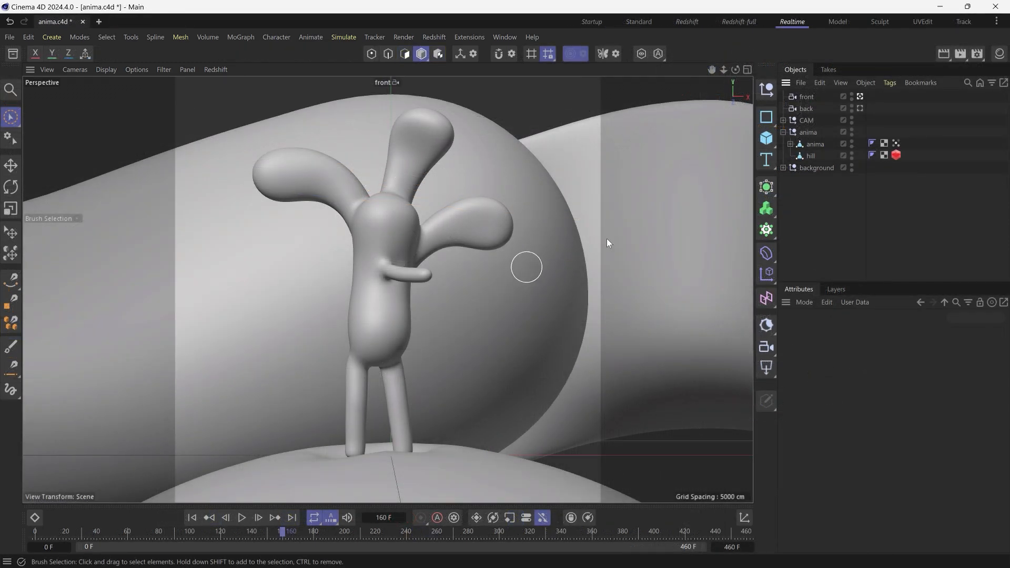
# Switch to the Redshift-full layout and start the interactive render of the anima scene
pyautogui.click(739, 22)
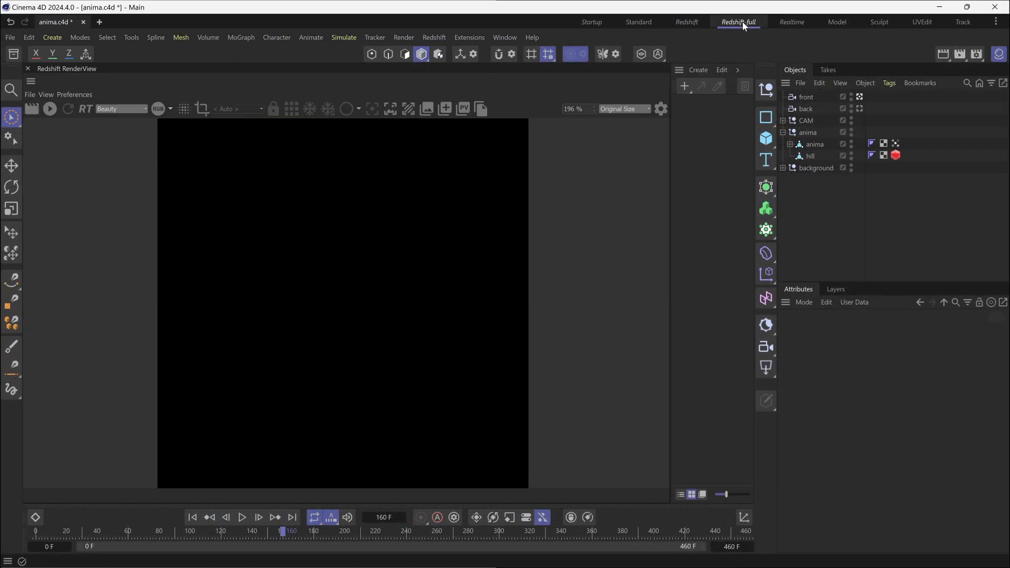
pyautogui.click(50, 108)
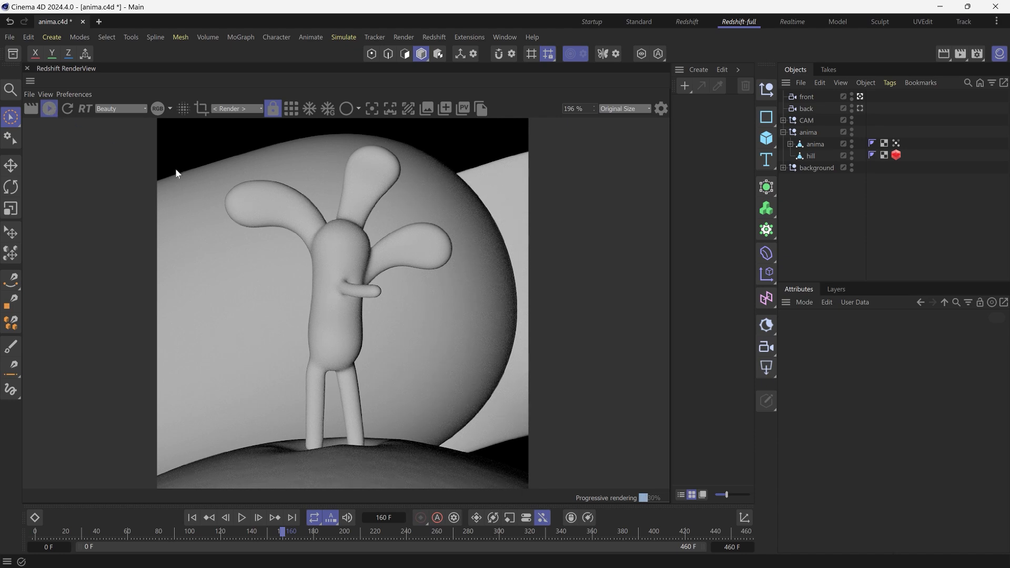
# Add a Redshift dome light and load the hdri_thumbnail EXR from the textures folder as its texture
pyautogui.click(766, 367)
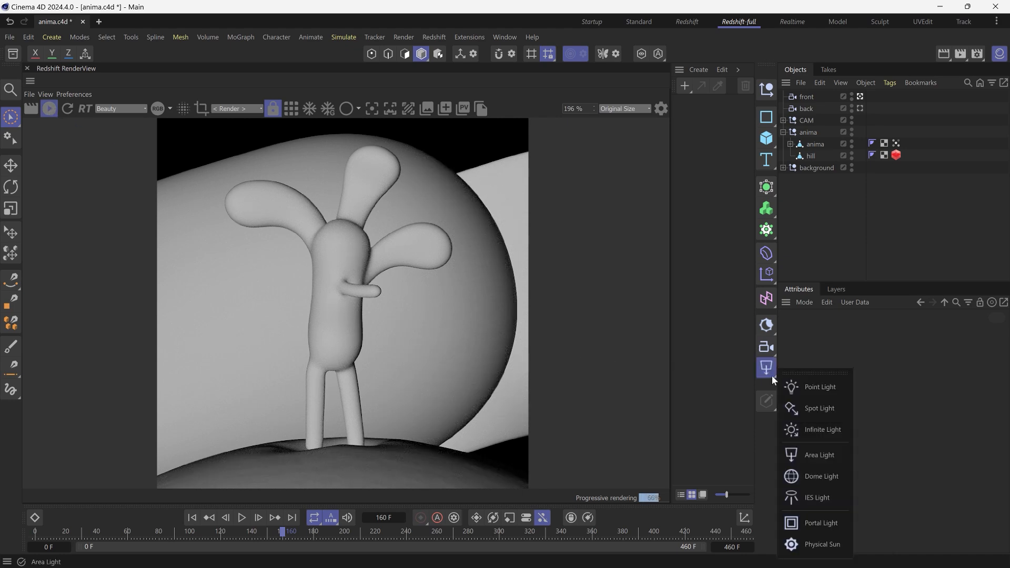
pyautogui.click(794, 478)
pyautogui.click(995, 528)
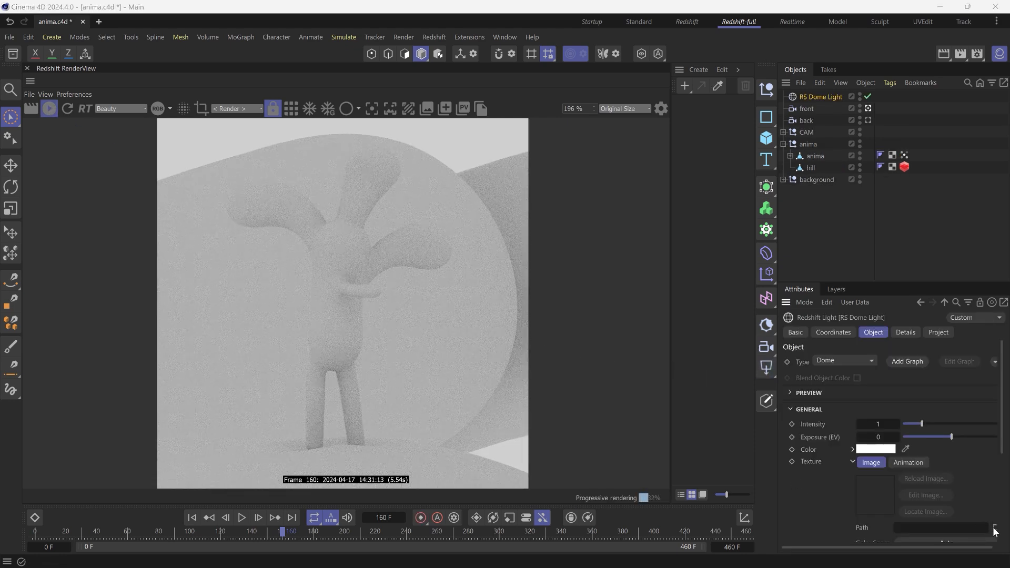
pyautogui.doubleClick(153, 111)
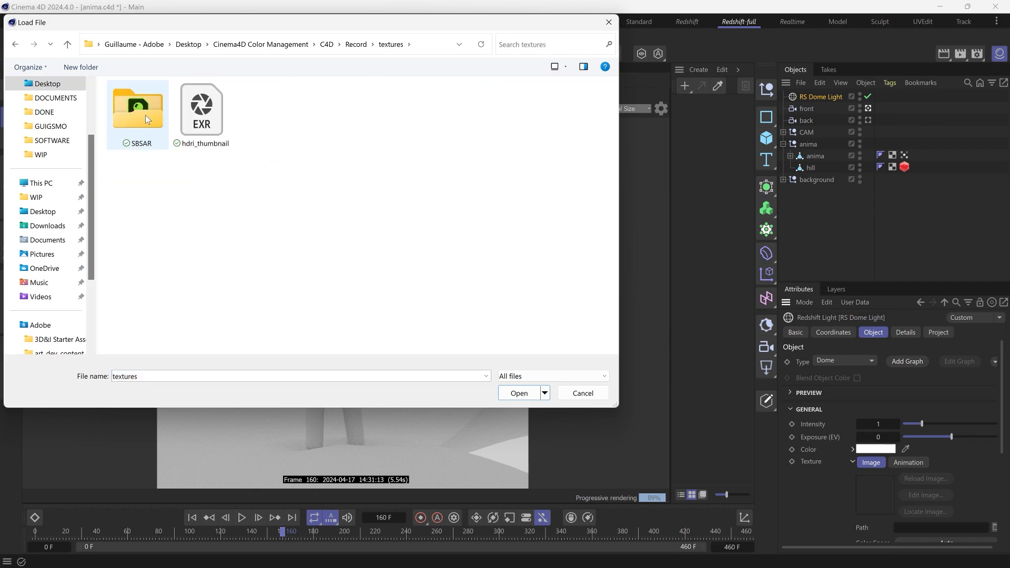
pyautogui.doubleClick(203, 118)
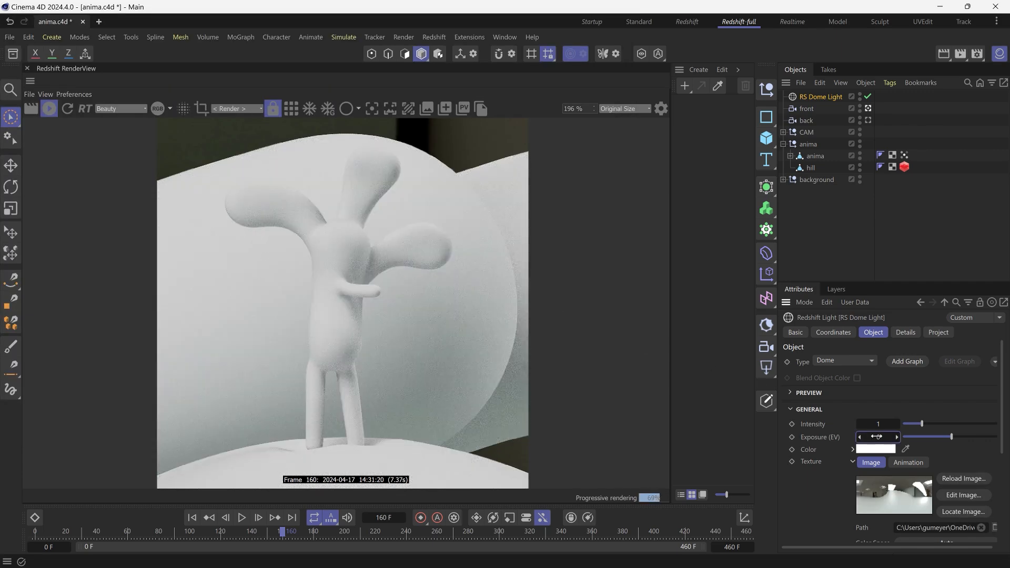
# Set the dome light's horizontal rotation to 30° and disable its visibility as the background
pyautogui.scroll(-5, 877, 437)
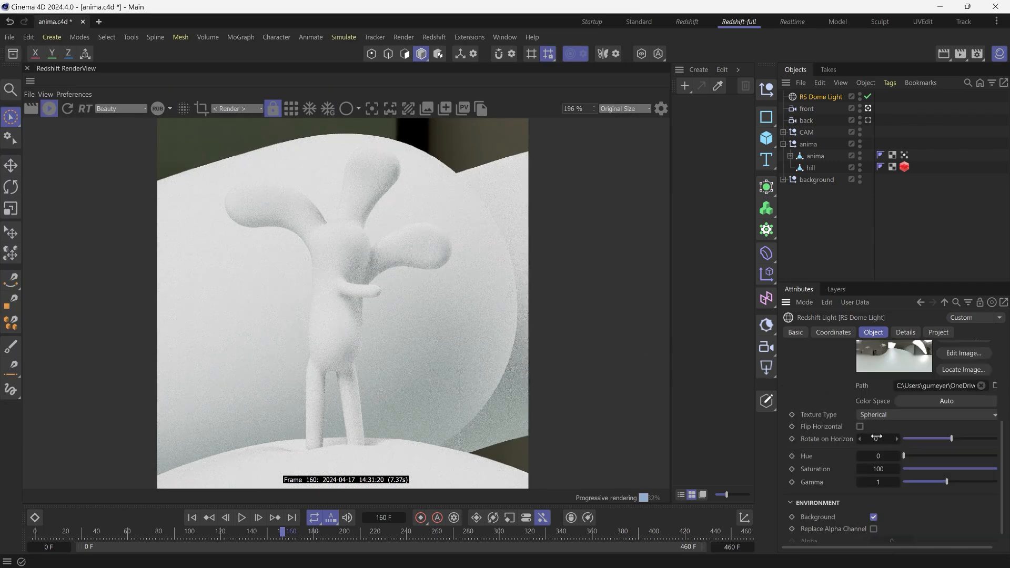
pyautogui.click(876, 437)
pyautogui.write('30')
pyautogui.press('Return')
pyautogui.scroll(-2, 876, 439)
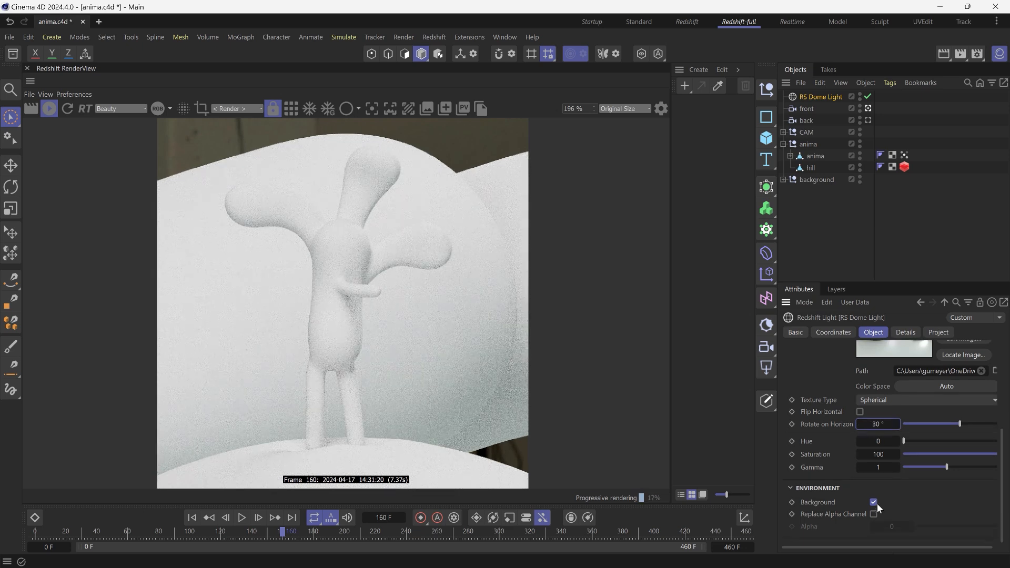
pyautogui.click(876, 503)
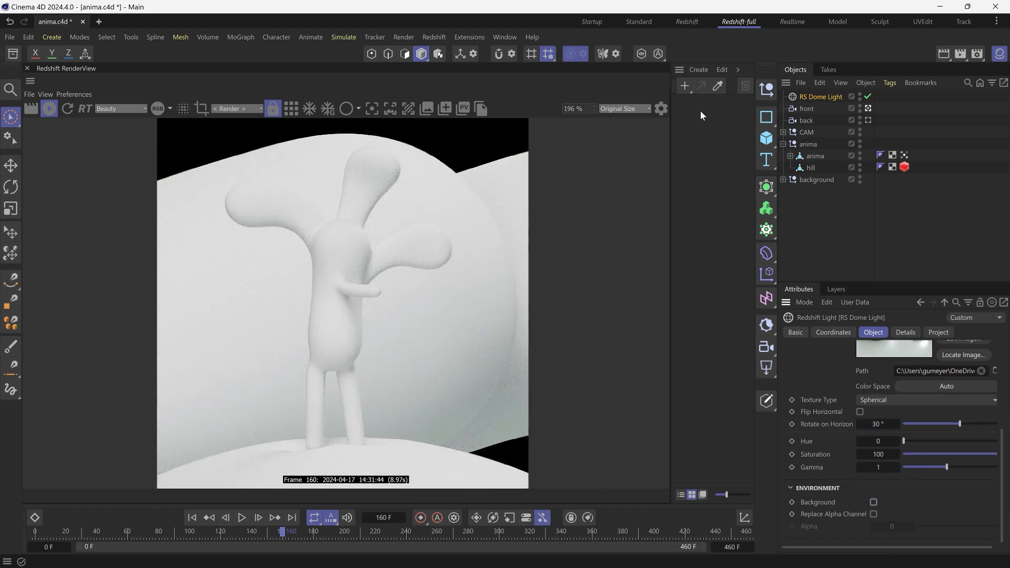
# Create three materials named anima, hill and background, and assign each one to its matching object
pyautogui.click(684, 85)
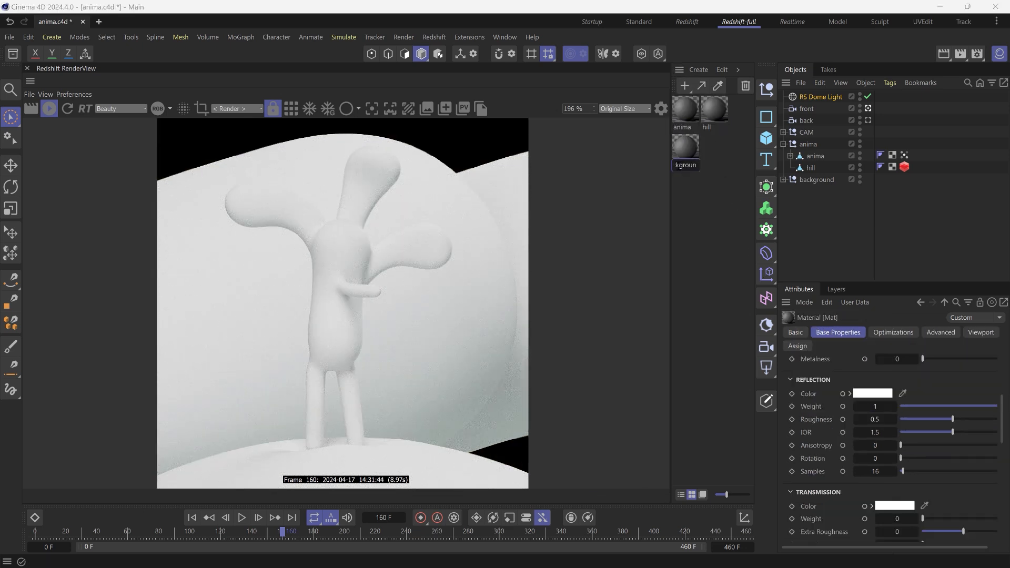
pyautogui.moveTo(682, 110); pyautogui.dragTo(817, 156)
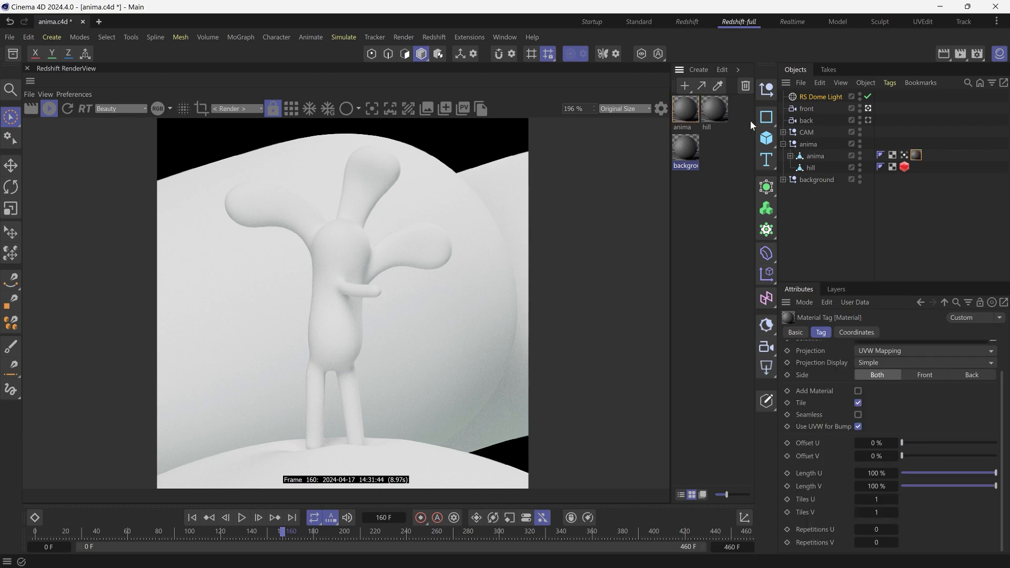
pyautogui.moveTo(685, 149); pyautogui.dragTo(800, 177)
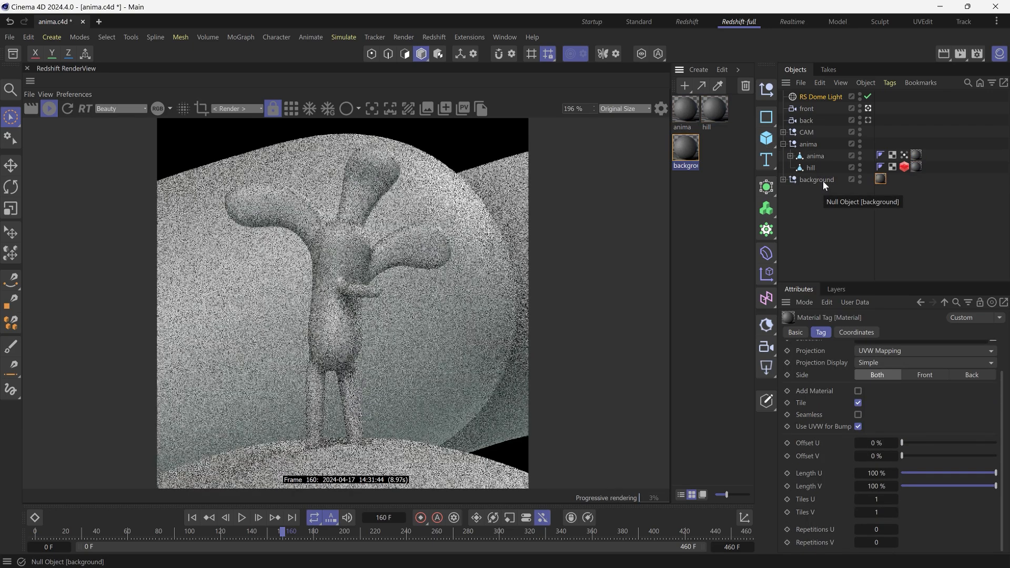
pyautogui.click(819, 187)
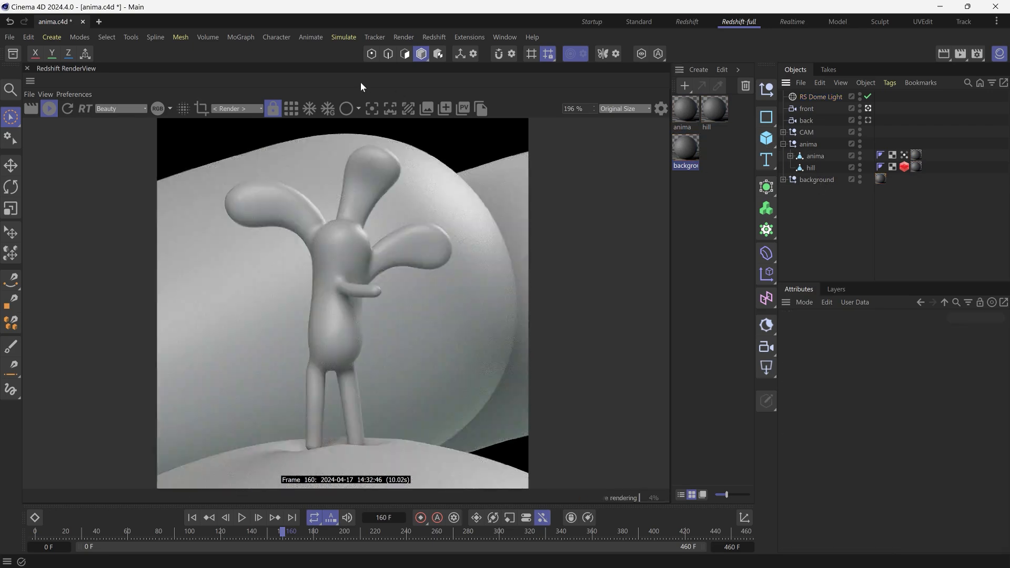
# Export the scene as FBX version 7.7 (2019) with cameras and materials included and lights and splines left out
pyautogui.click(8, 37)
pyautogui.moveTo(81, 320)
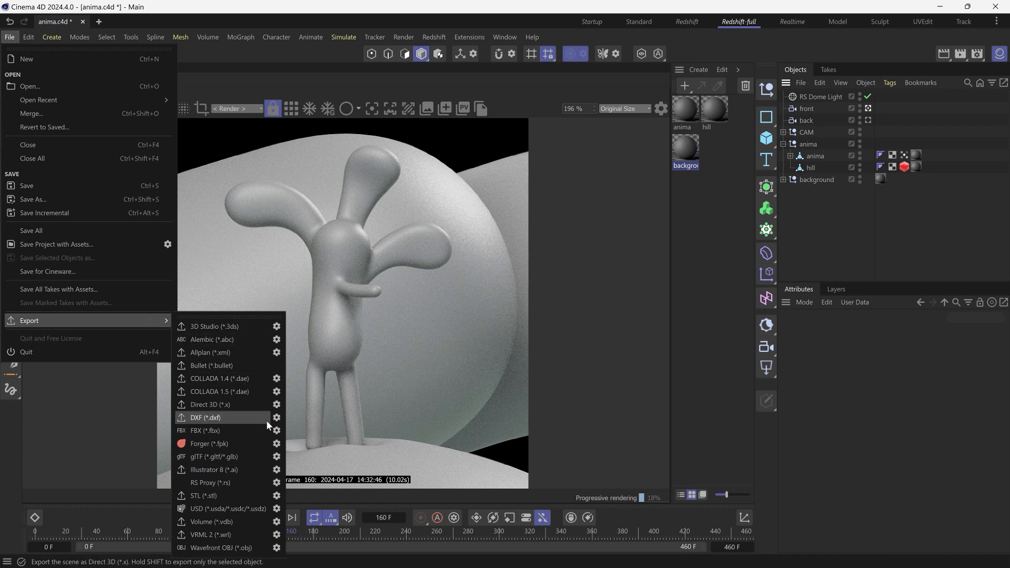
pyautogui.click(266, 430)
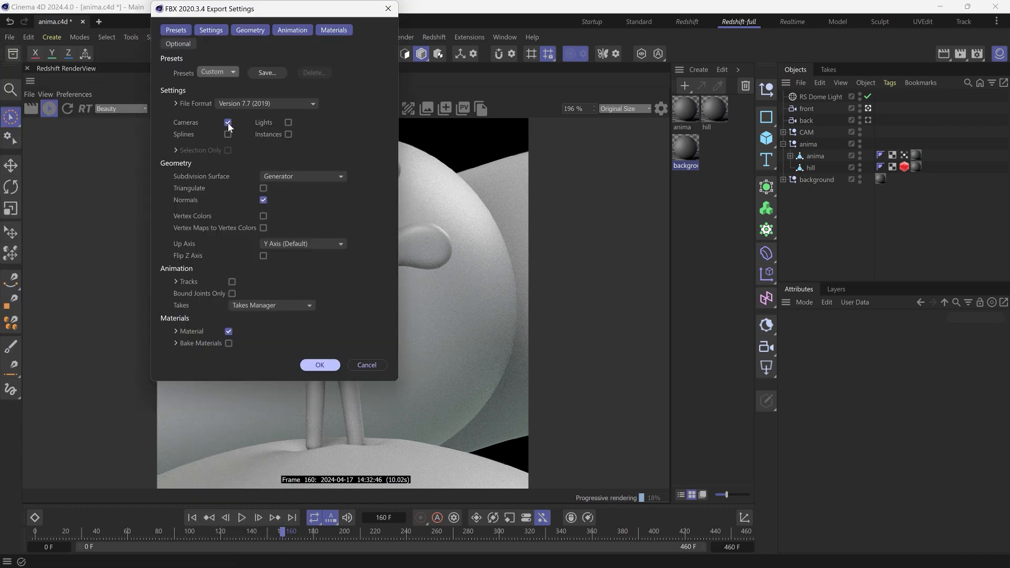
pyautogui.click(320, 365)
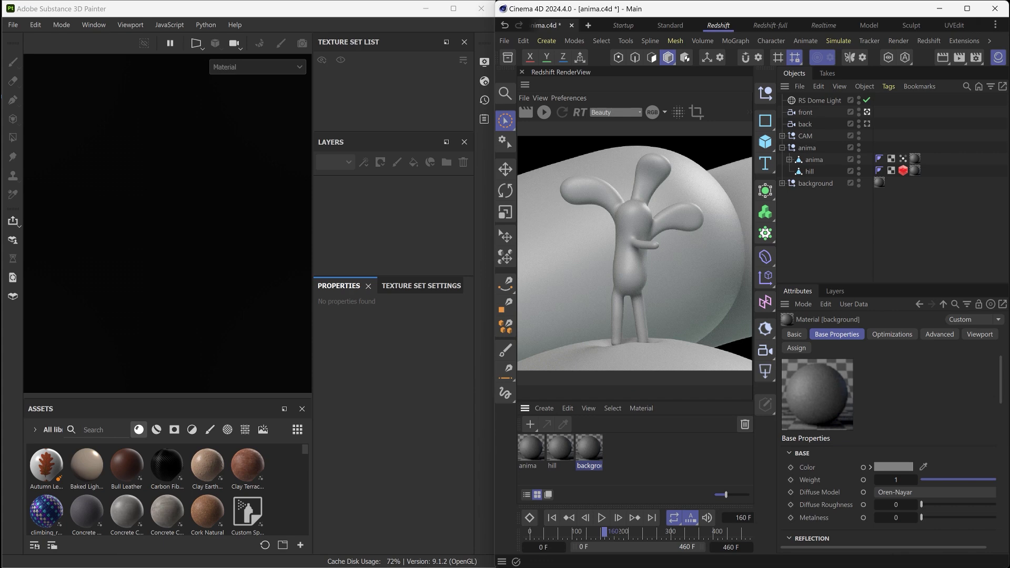
# Start a new Substance 3D Painter project from the exported anima.fbx file in the Record folder
pyautogui.press('super')
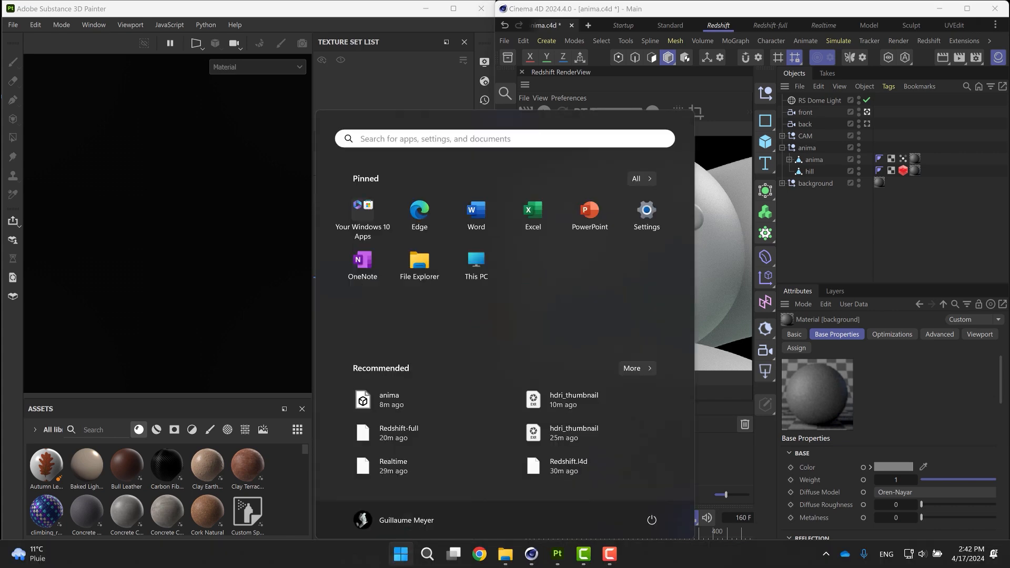
pyautogui.click(508, 556)
pyautogui.moveTo(723, 342)
pyautogui.mouseDown()
pyautogui.moveTo(263, 277)
pyautogui.moveTo(179, 253)
pyautogui.mouseUp()
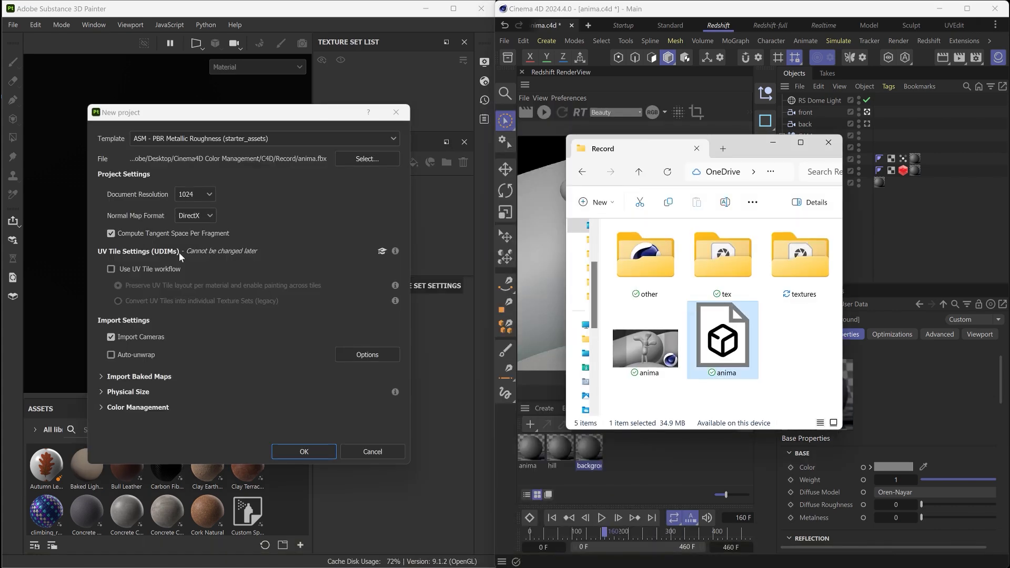
# Set the new project's normal map format to OpenGL and expand its color management settings
pyautogui.click(195, 216)
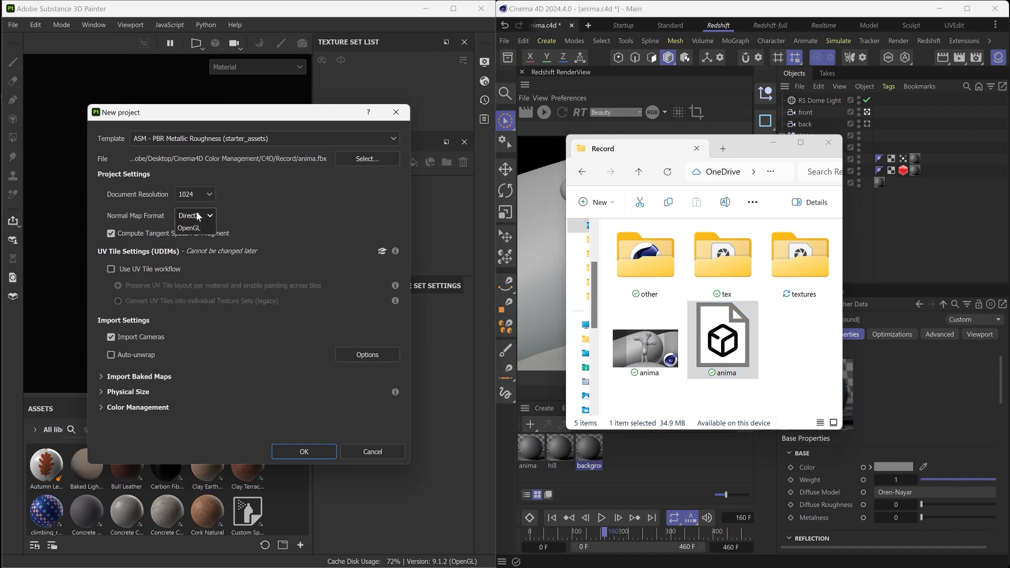
pyautogui.click(191, 243)
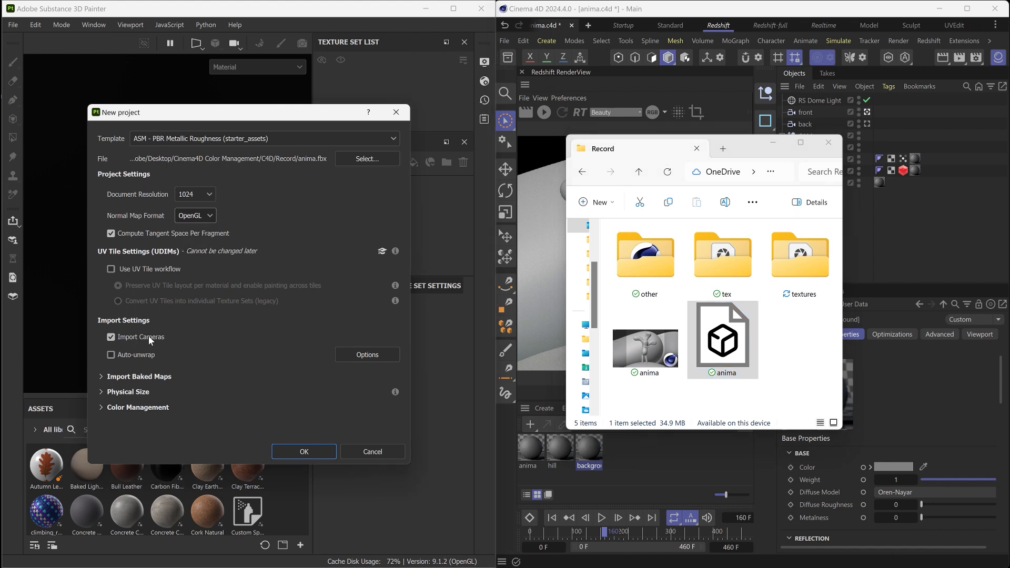
pyautogui.click(130, 409)
pyautogui.scroll(-2, 128, 406)
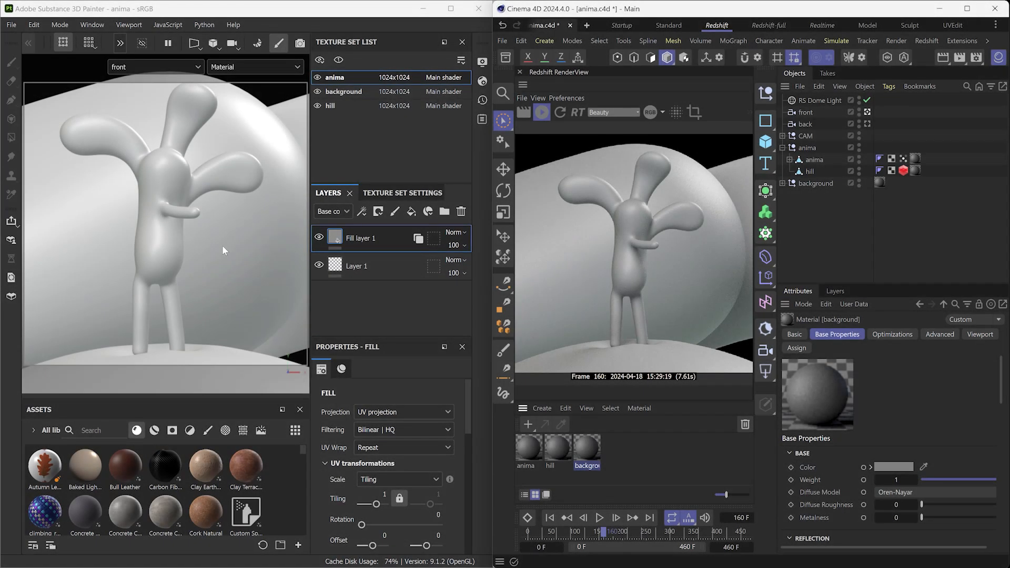
# Switch to Cinema 4D and examine the project's color management settings, including the input color profile description
pyautogui.click(519, 41)
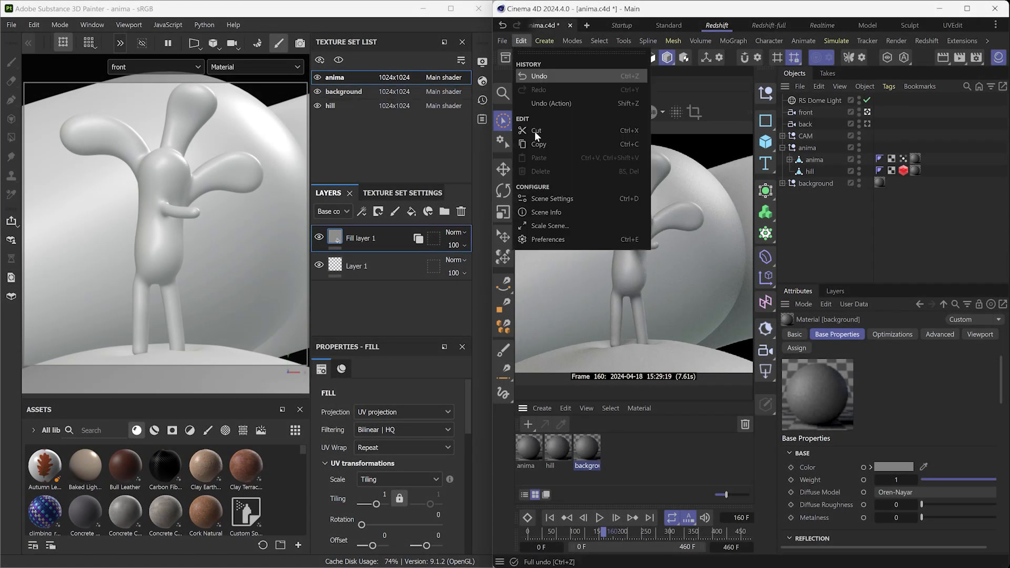
pyautogui.click(560, 199)
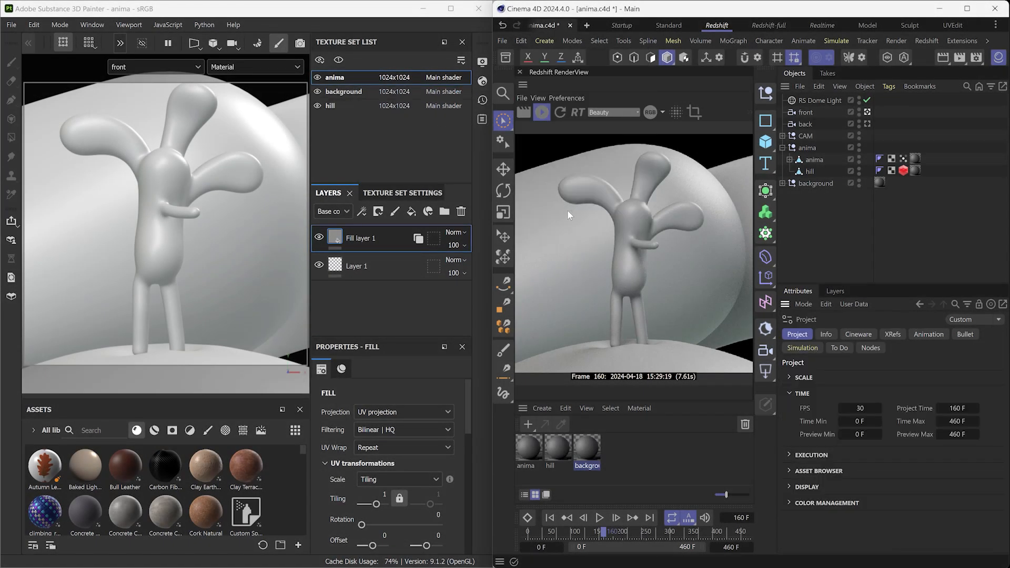
pyautogui.click(806, 505)
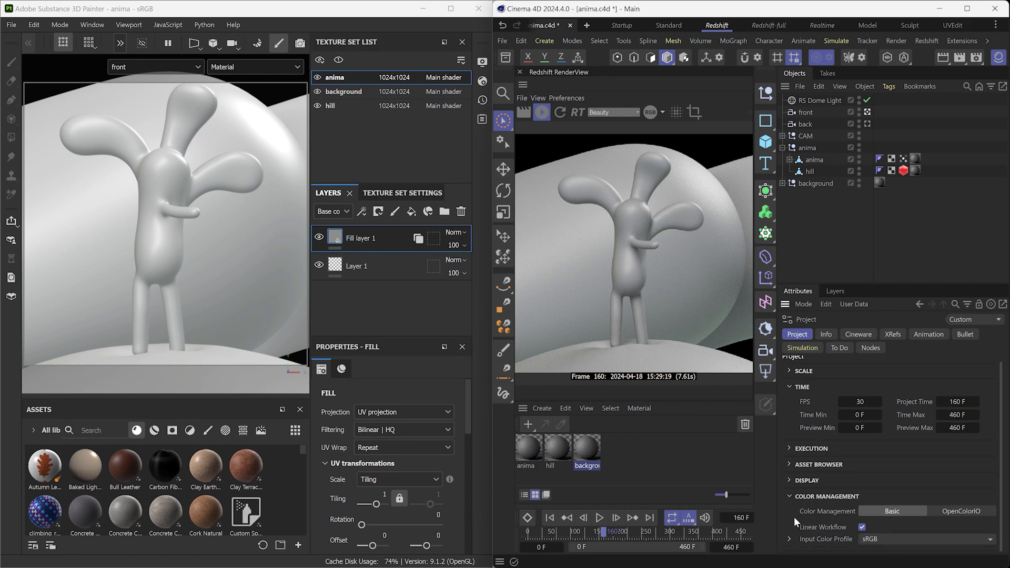
pyautogui.click(789, 539)
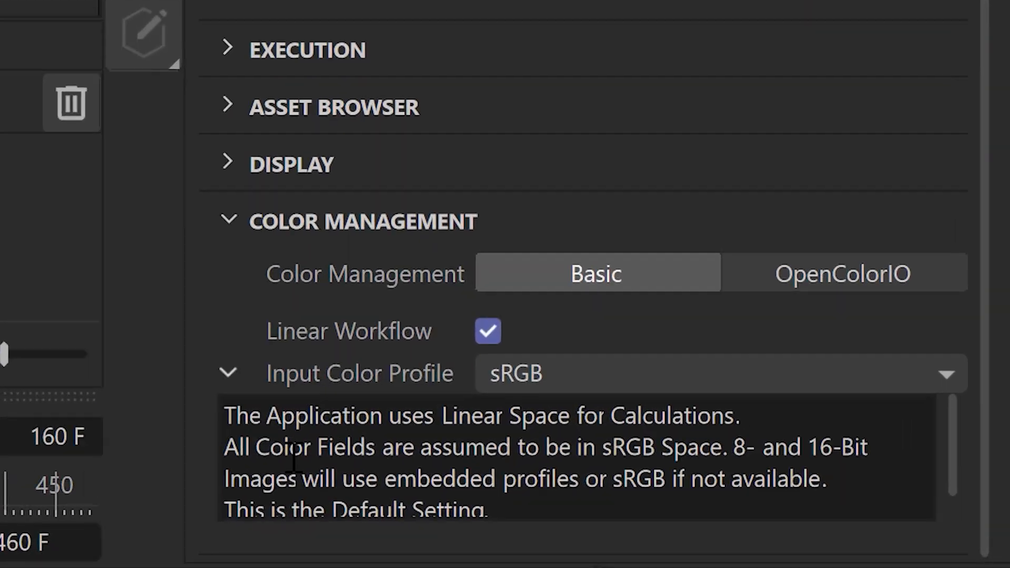
pyautogui.moveTo(225, 447); pyautogui.dragTo(869, 463)
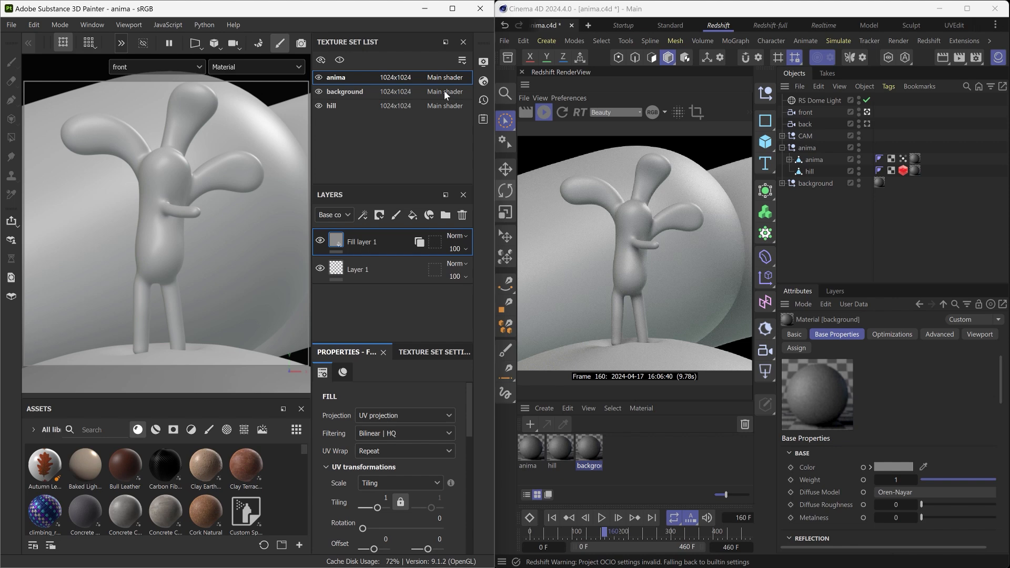
# In Substance 3D Painter, set the tone mapping function in the display settings to ACES
pyautogui.click(482, 64)
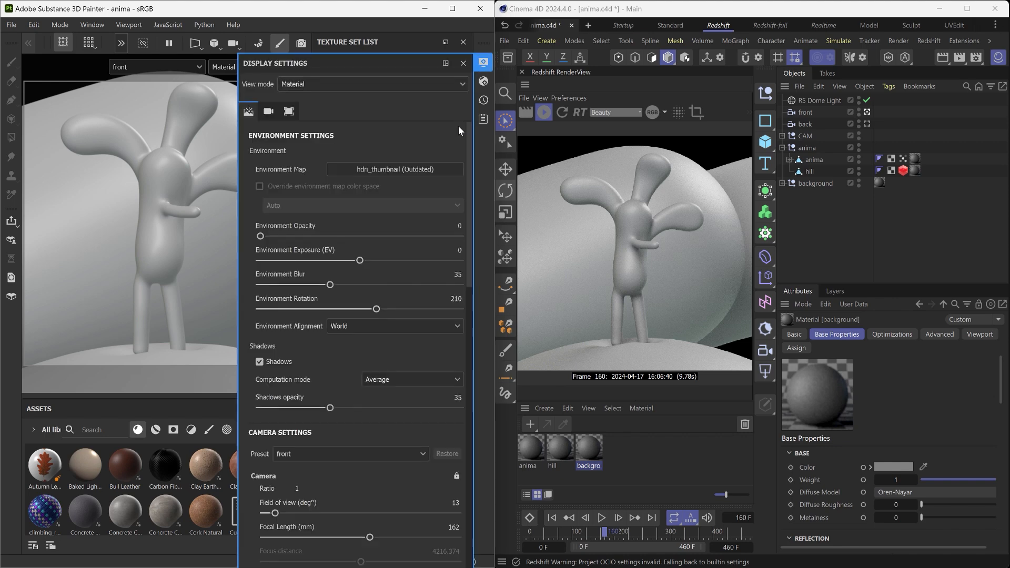
pyautogui.scroll(-10, 465, 184)
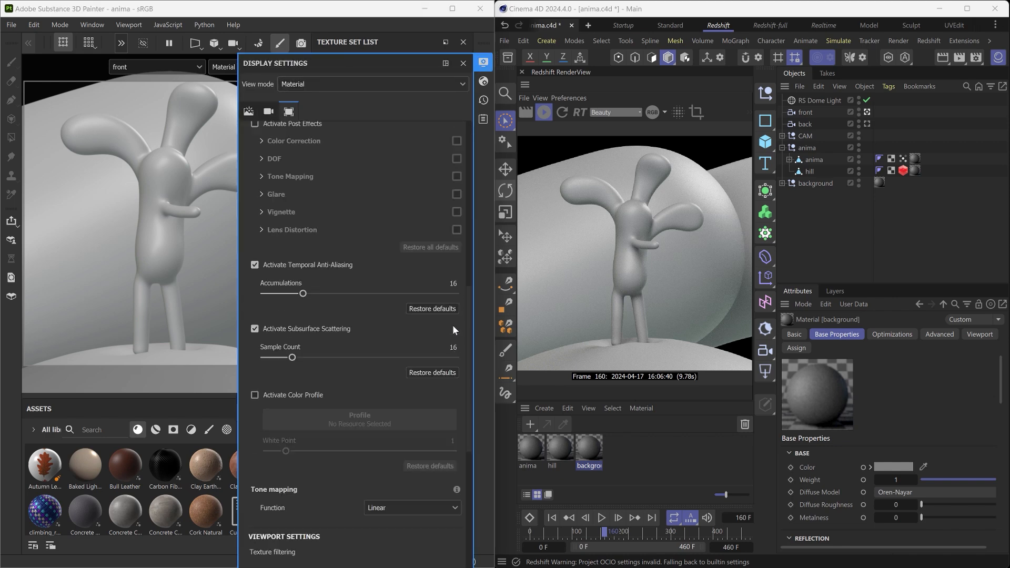
pyautogui.scroll(-5, 456, 347)
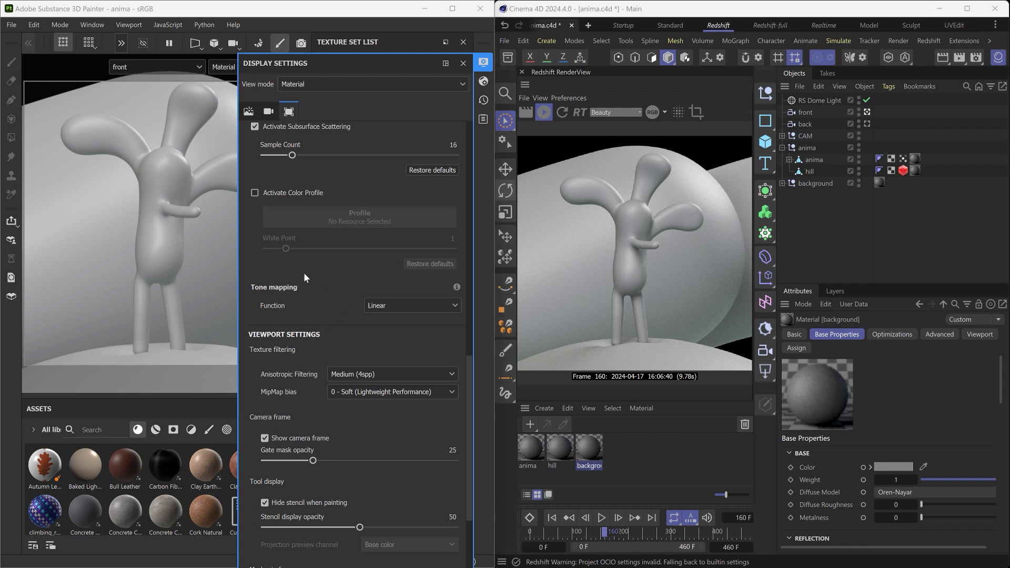
pyautogui.click(405, 308)
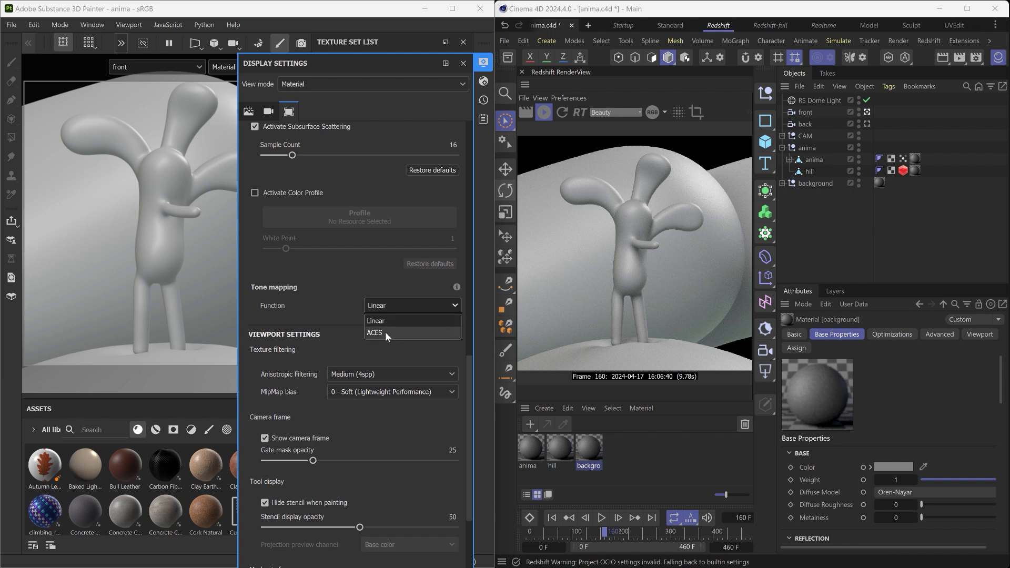
pyautogui.click(403, 333)
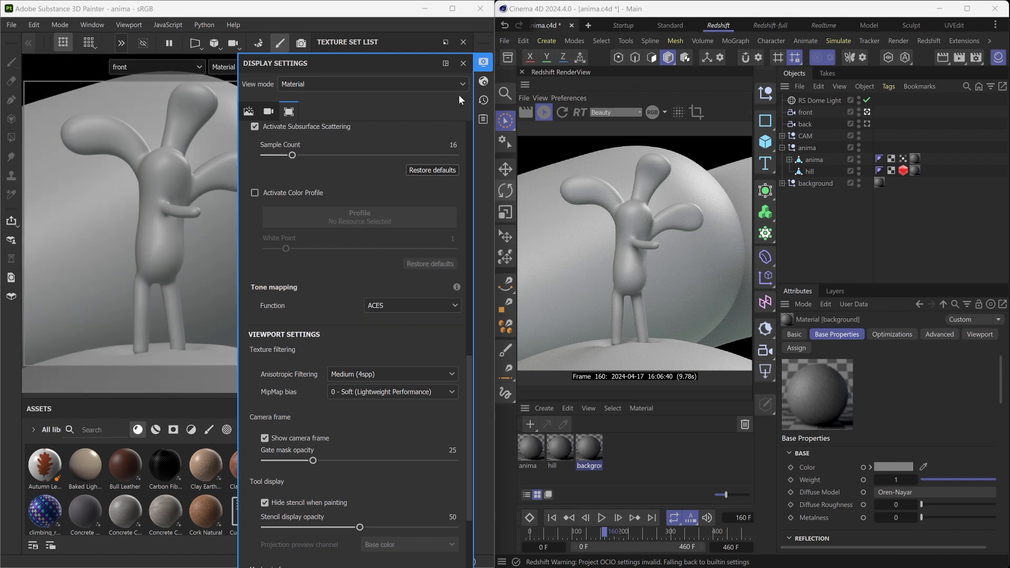
pyautogui.click(463, 63)
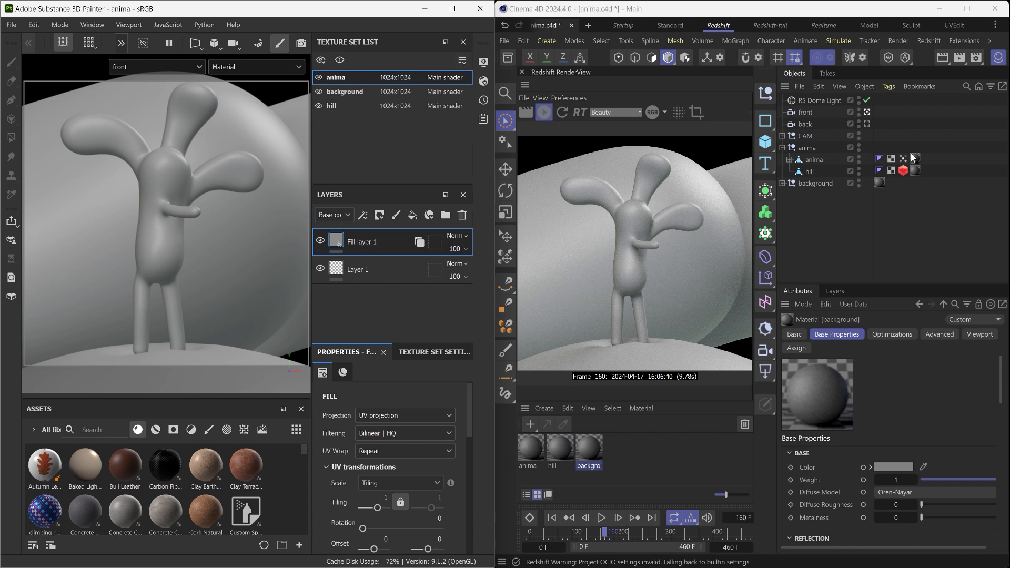
# Switch to Cinema 4D and examine the color management options in the Redshift global render settings
pyautogui.click(979, 57)
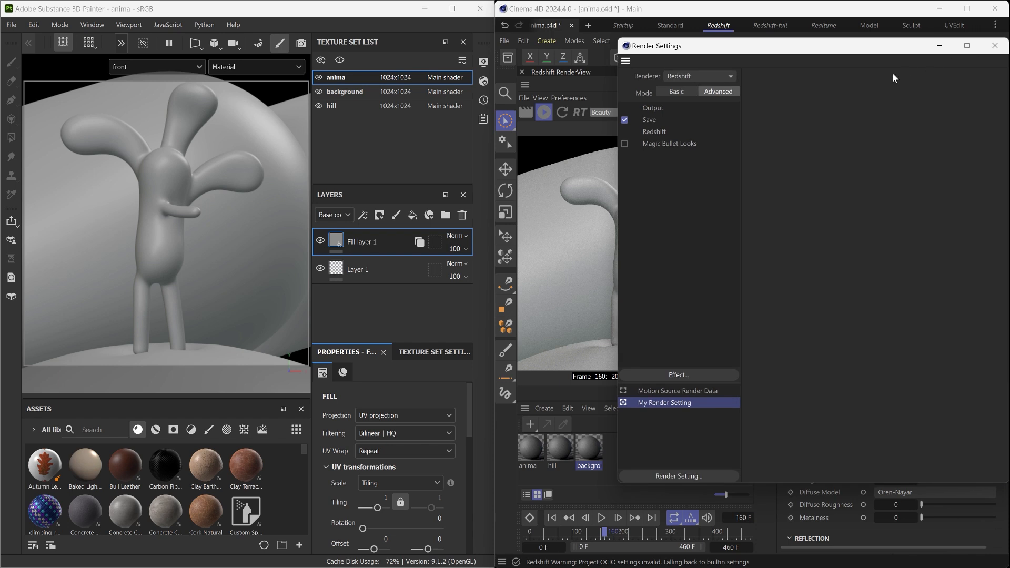
pyautogui.click(664, 132)
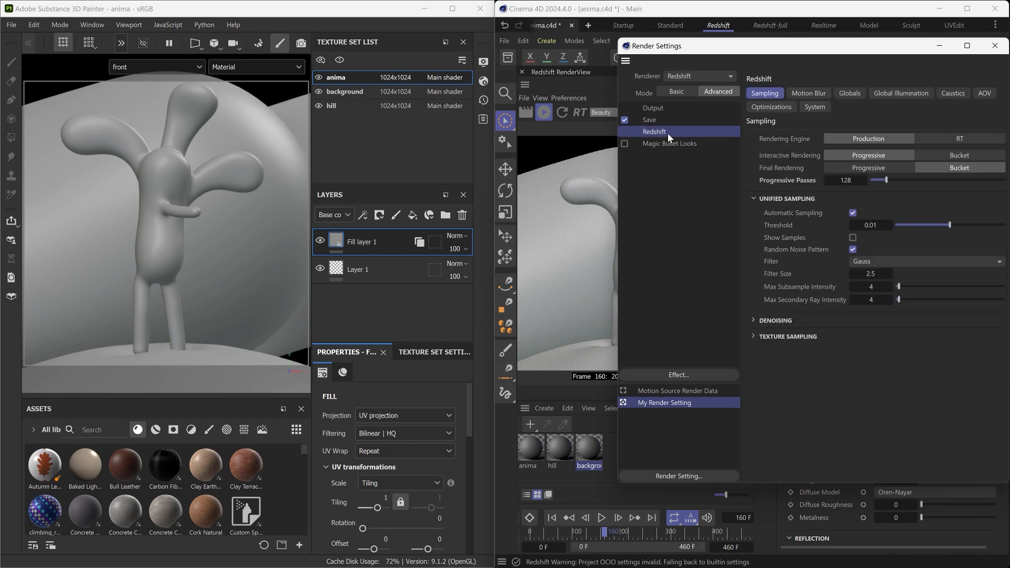
pyautogui.click(845, 94)
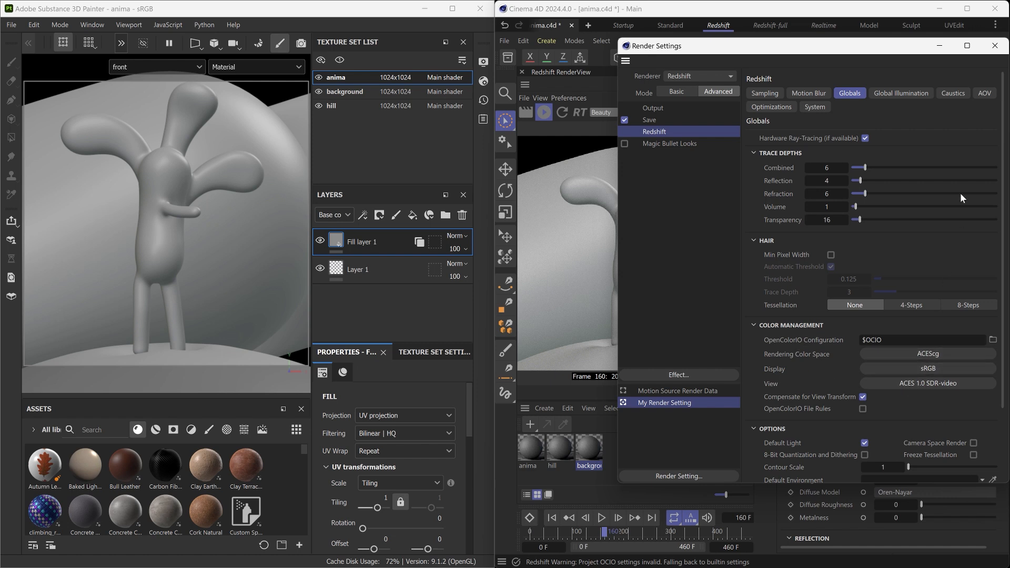
pyautogui.click(994, 46)
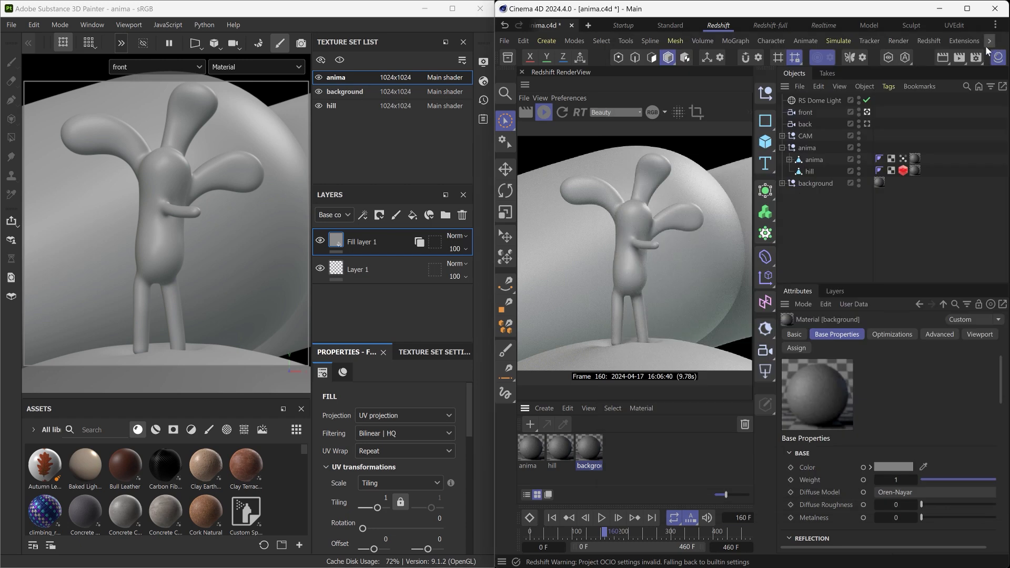
# Back in Substance 3D Painter, try Linear tone mapping with an environment exposure of 1.73 EV, moving the display settings off the viewport
pyautogui.click(483, 62)
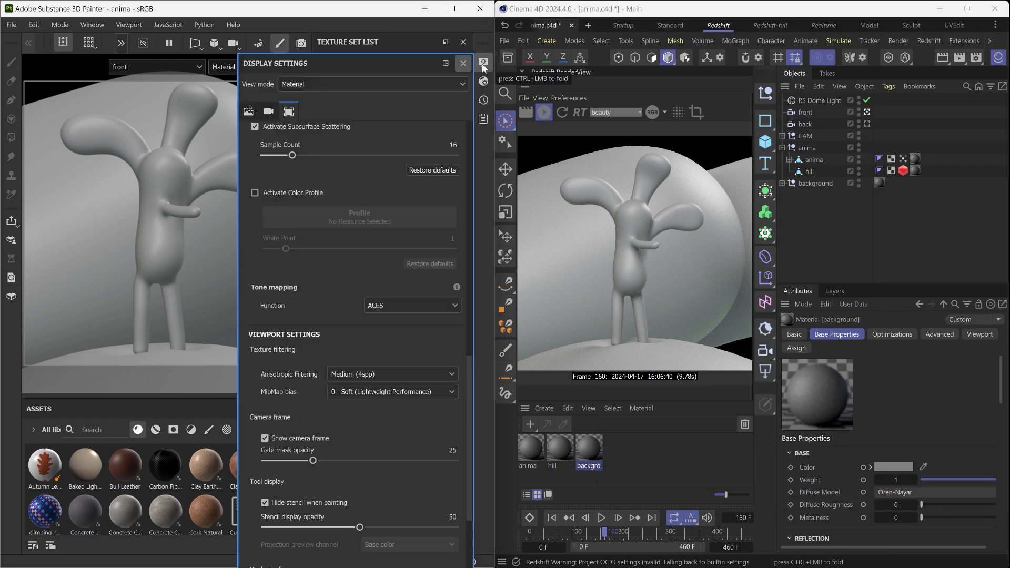
pyautogui.click(421, 302)
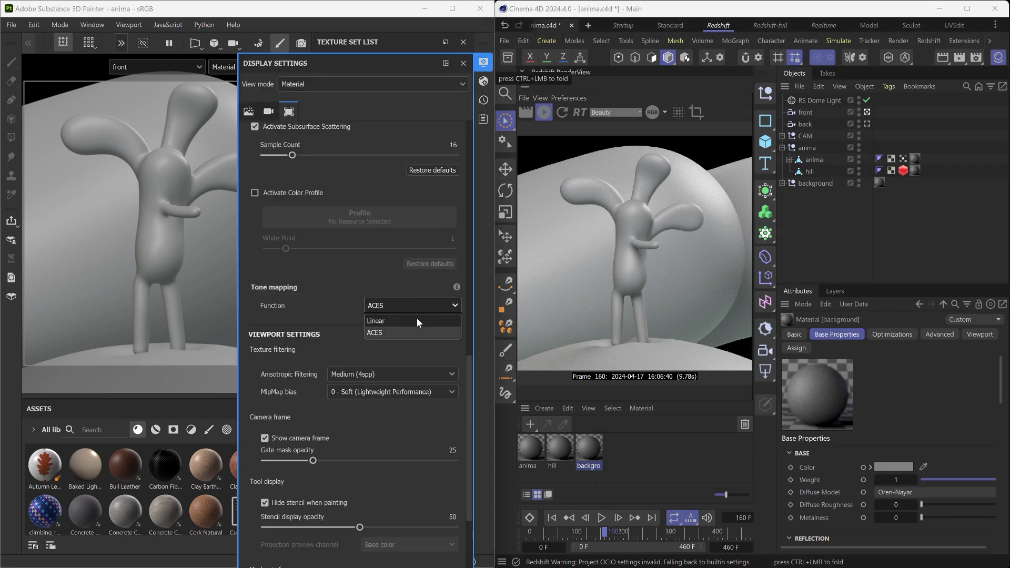
pyautogui.click(441, 325)
pyautogui.moveTo(470, 364); pyautogui.dragTo(475, 158)
pyautogui.moveTo(363, 188); pyautogui.dragTo(377, 184)
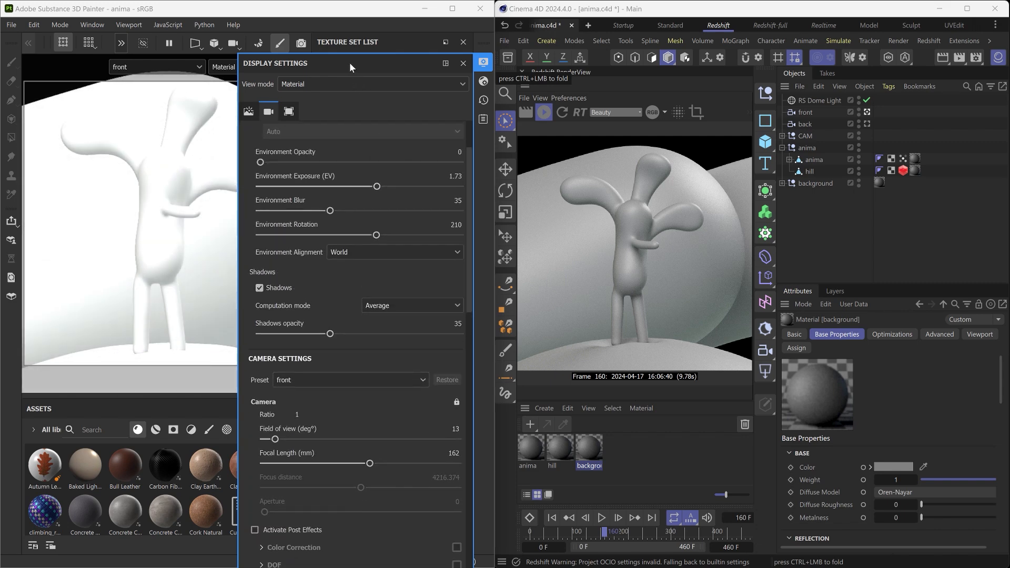
pyautogui.moveTo(350, 62); pyautogui.dragTo(507, 76)
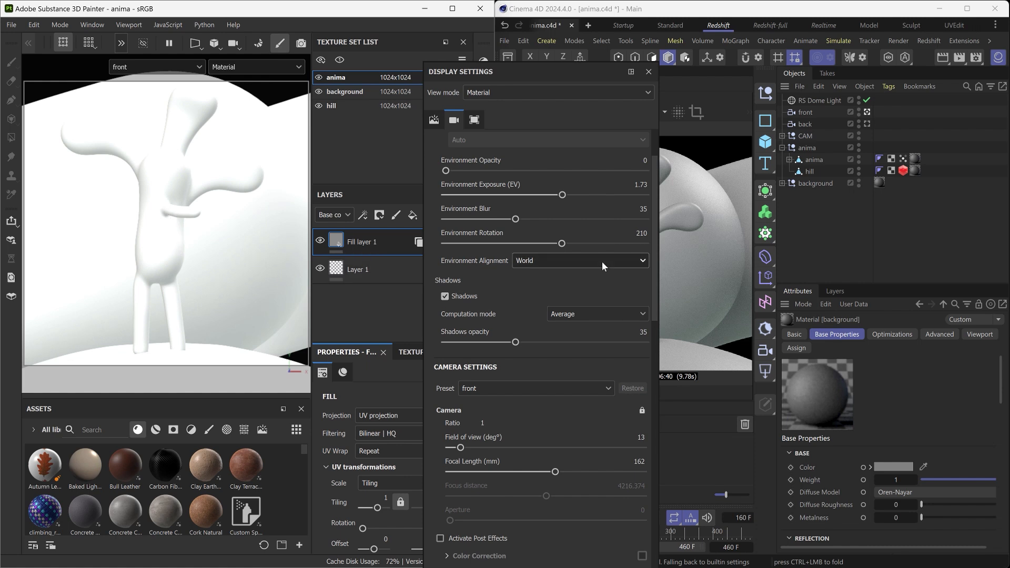
# Set the tone mapping function to ACES and the environment exposure to 0.5 EV
pyautogui.moveTo(651, 263); pyautogui.dragTo(648, 428)
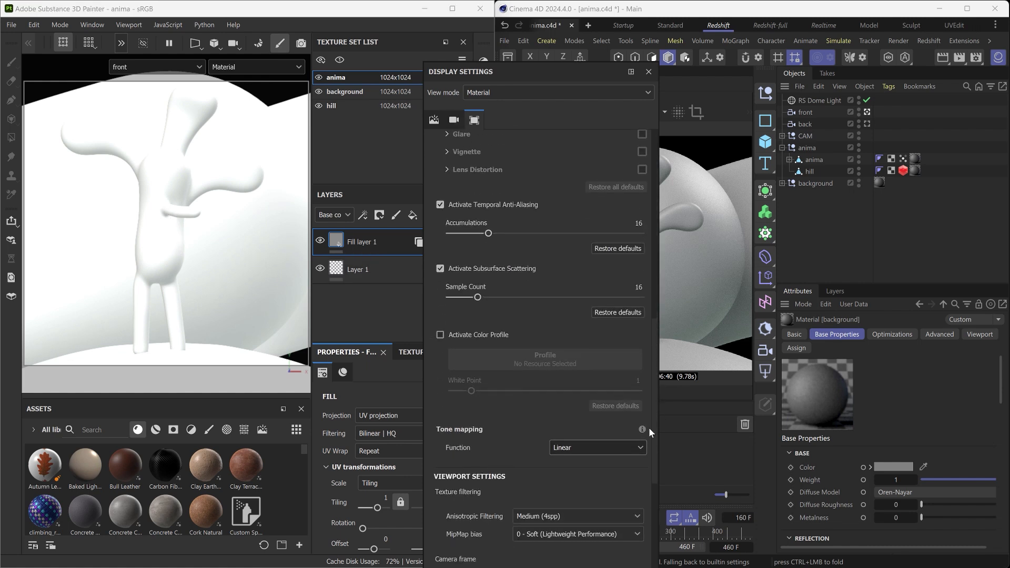
pyautogui.click(594, 447)
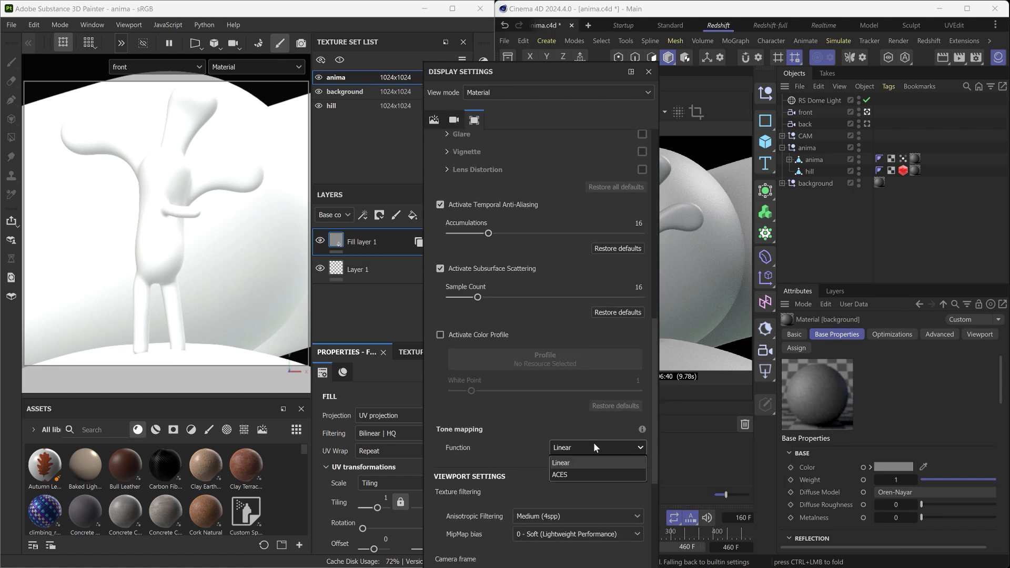
pyautogui.click(565, 473)
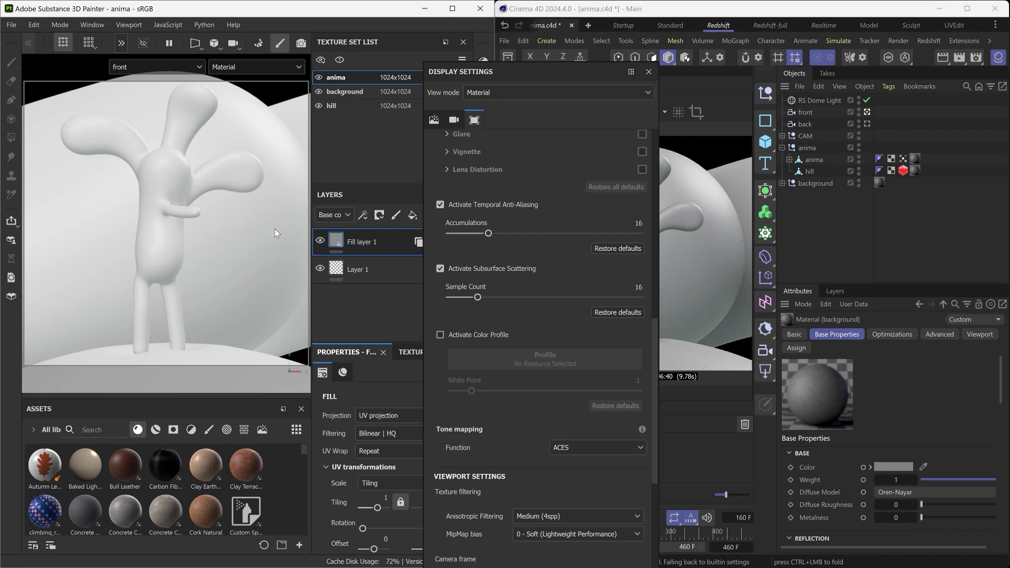
pyautogui.scroll(10, 554, 137)
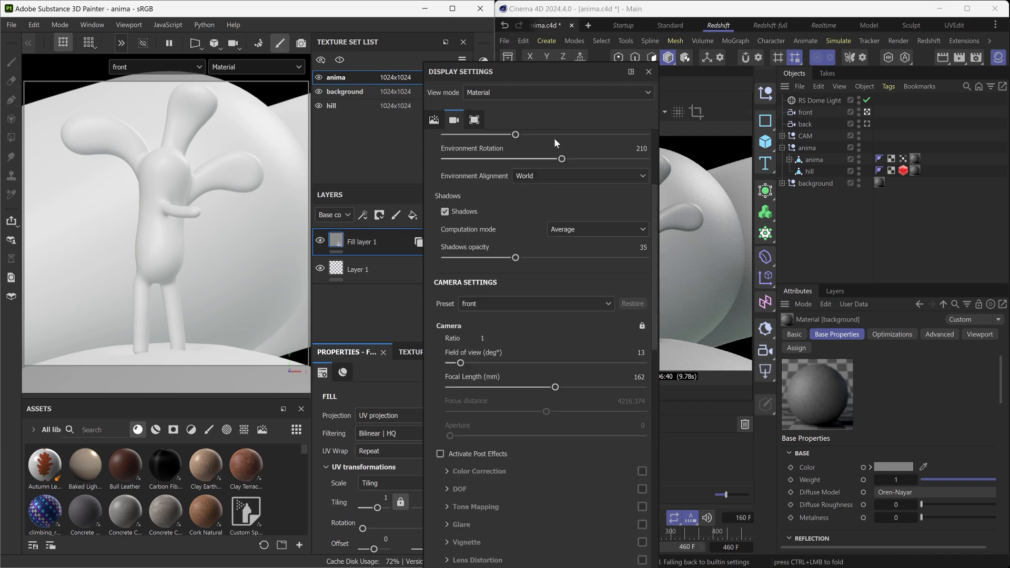
pyautogui.click(639, 206)
pyautogui.write('0.5')
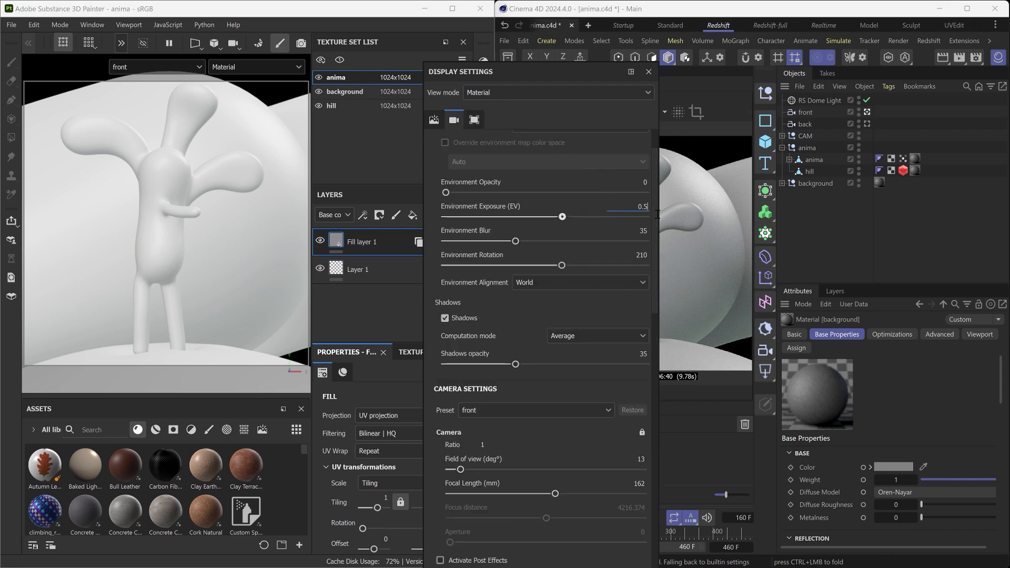
pyautogui.press('Return')
pyautogui.click(652, 72)
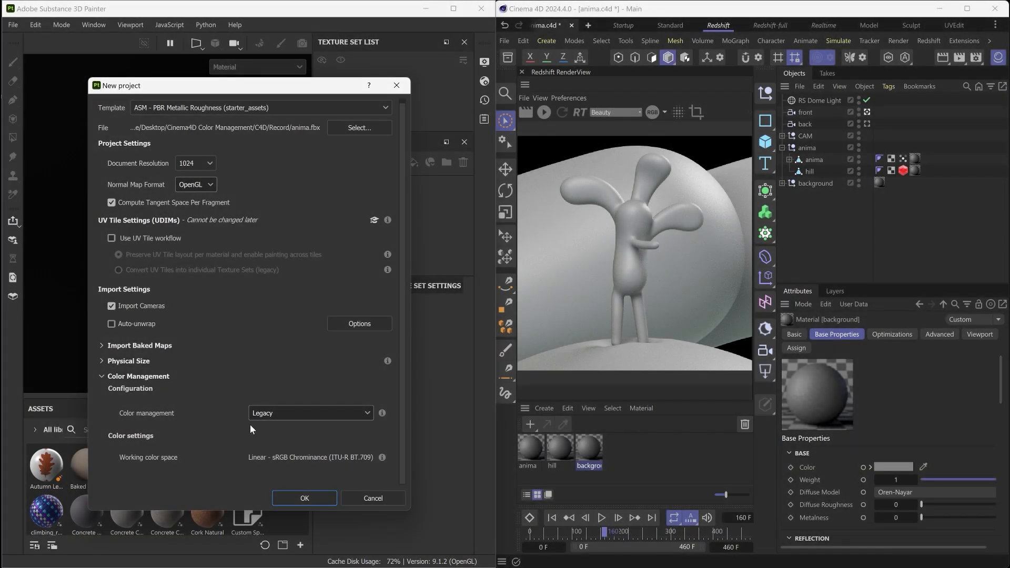
# Set the new project's color management to OpenColorIO with the ACES 1.2 configuration and review its color space defaults
pyautogui.click(274, 418)
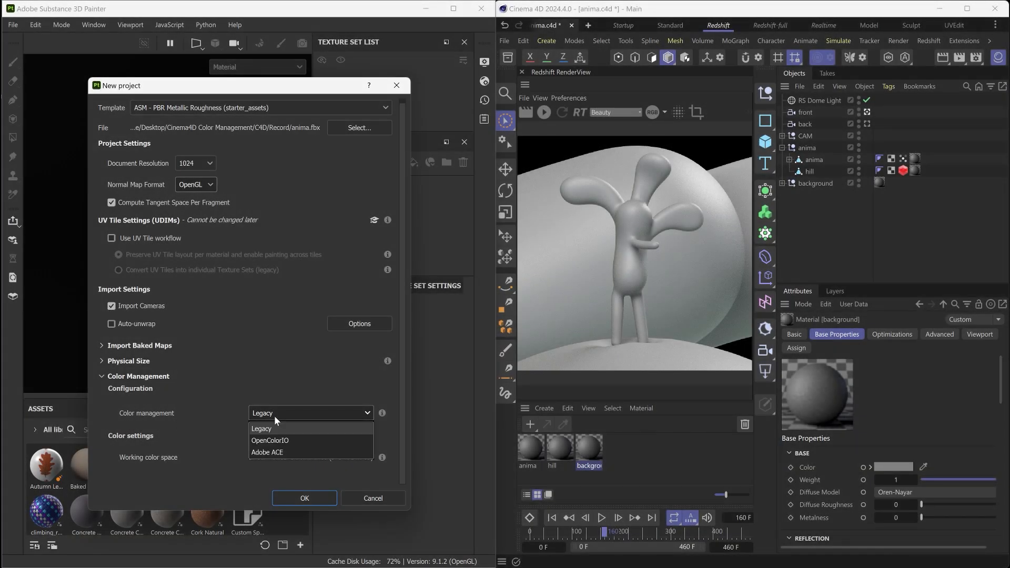
pyautogui.click(296, 442)
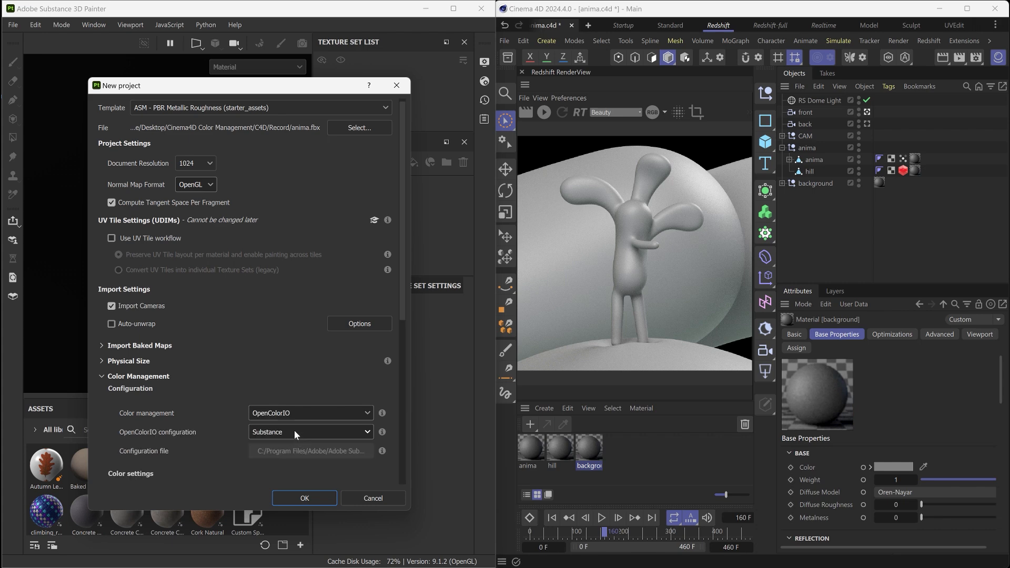
pyautogui.click(295, 431)
pyautogui.click(294, 434)
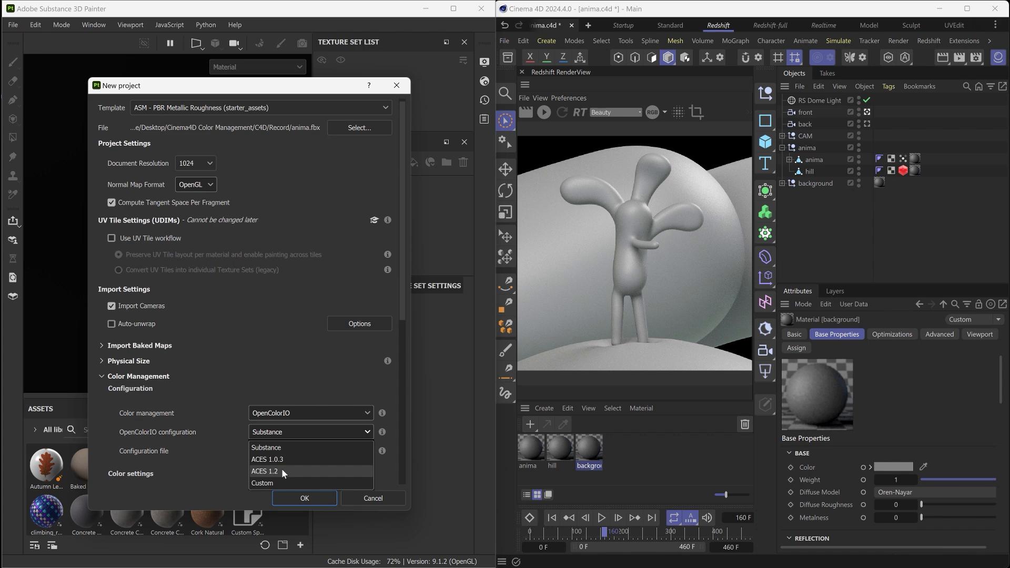
pyautogui.click(282, 468)
pyautogui.scroll(-5, 282, 468)
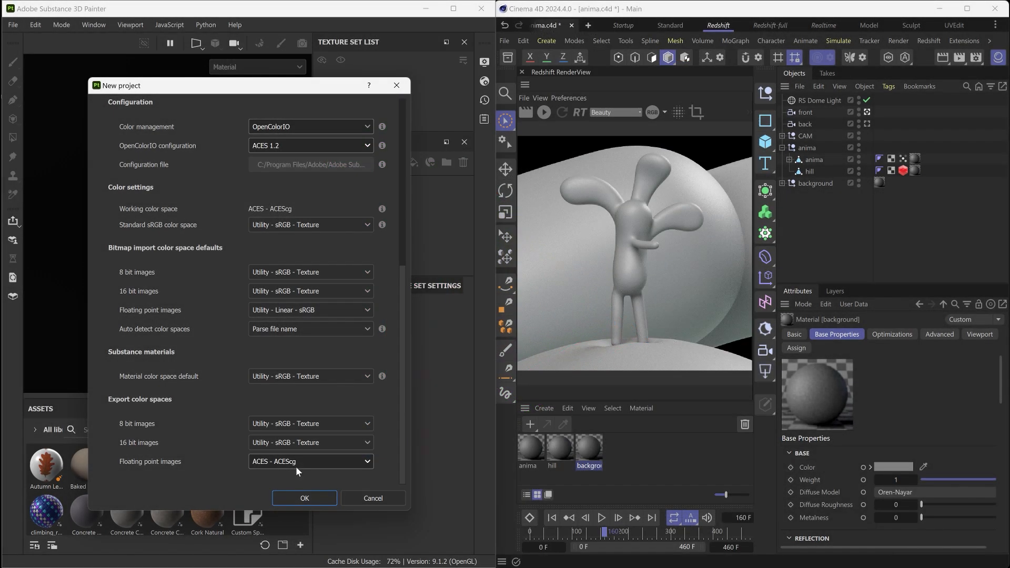
# Create the project and view the scene through the front camera
pyautogui.click(301, 498)
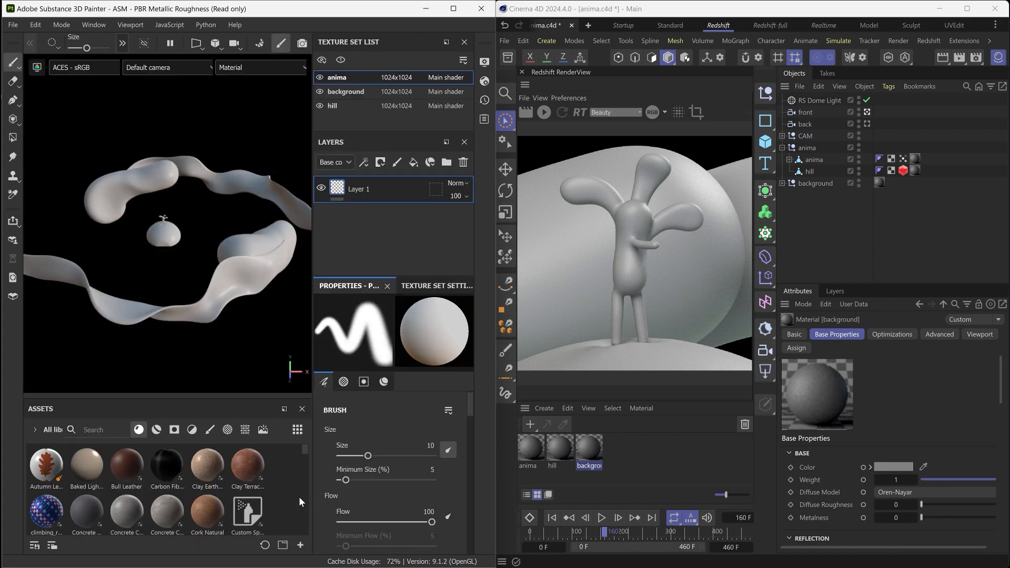
pyautogui.click(203, 67)
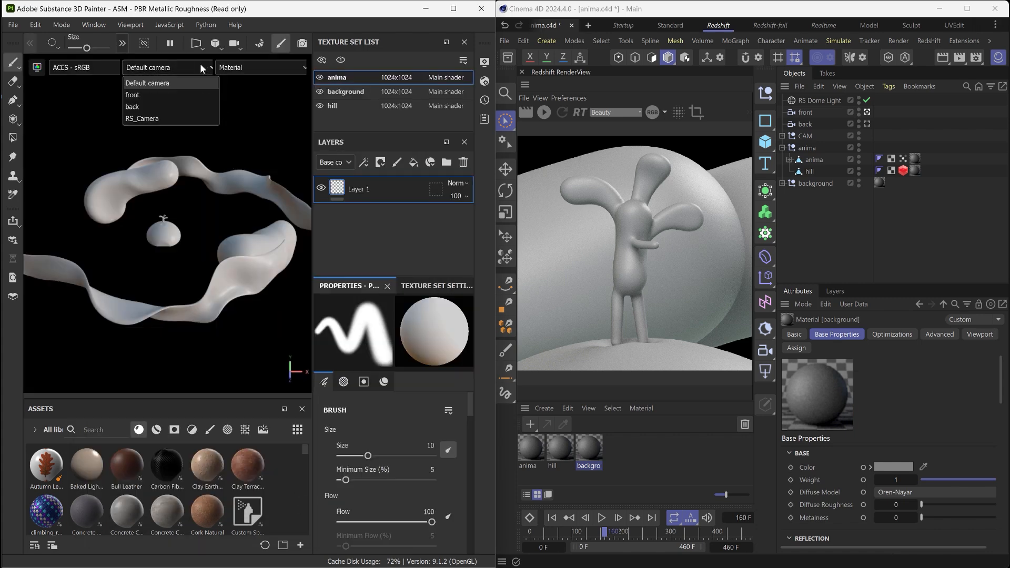
pyautogui.click(194, 95)
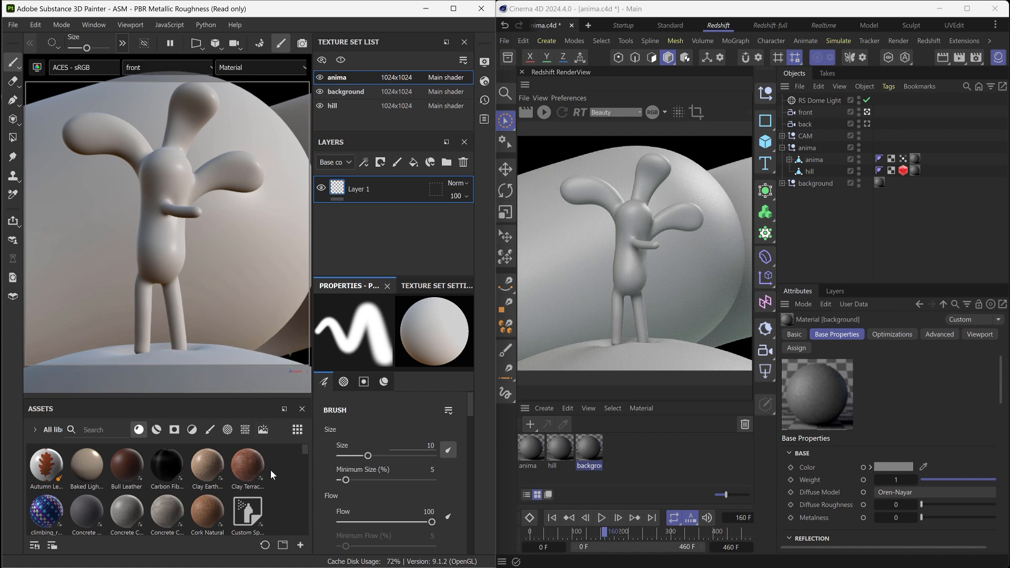
# Import hdri_thumbnail.exr from the textures folder into the current session as an environment resource
pyautogui.click(503, 567)
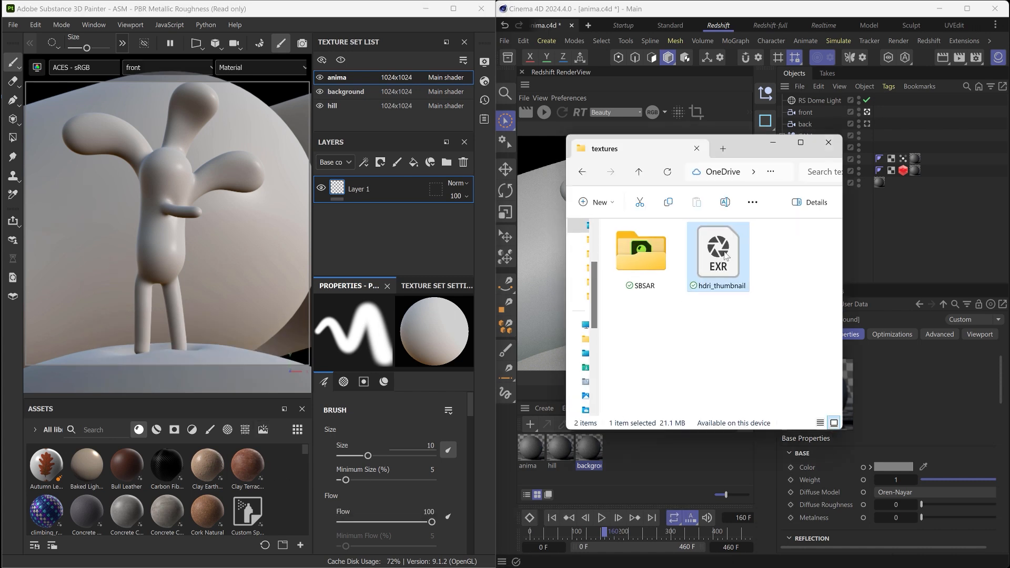
pyautogui.moveTo(724, 253)
pyautogui.mouseDown()
pyautogui.moveTo(324, 473)
pyautogui.moveTo(282, 481)
pyautogui.mouseUp()
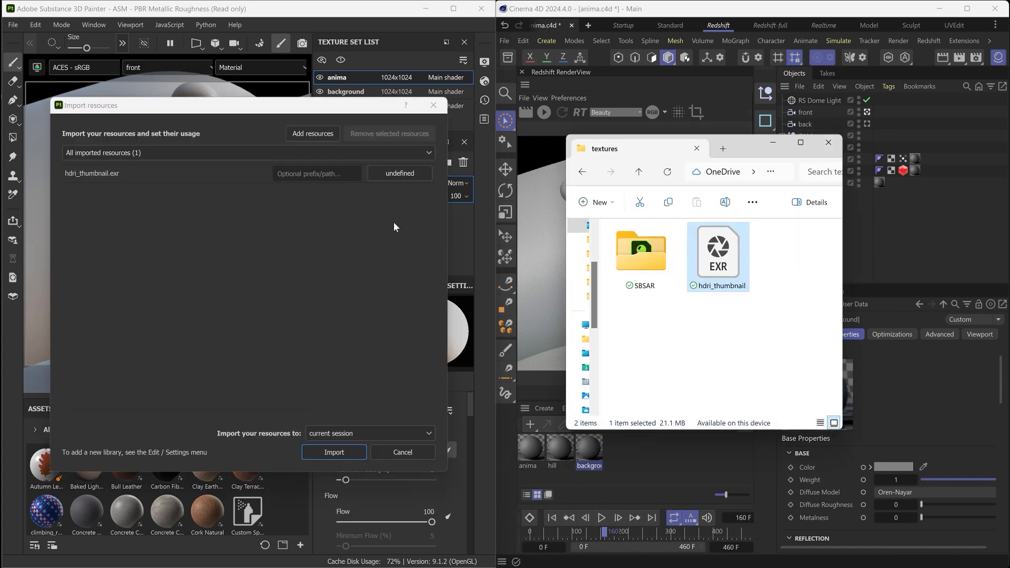
pyautogui.click(401, 173)
pyautogui.click(419, 199)
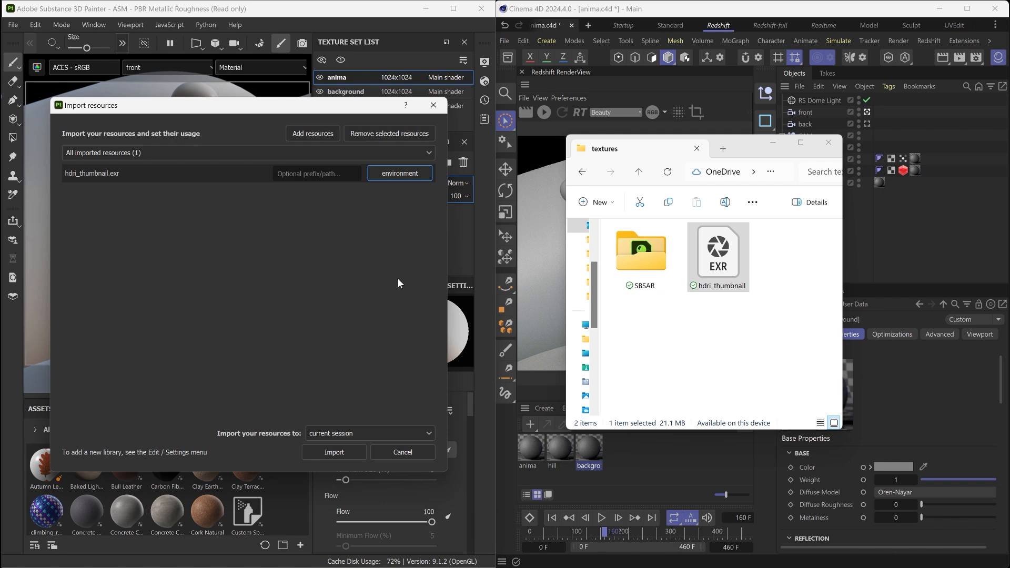
pyautogui.click(335, 453)
# Apply the imported hdri_thumbnail environment to the viewport and minimize the file browser window
pyautogui.moveTo(215, 518)
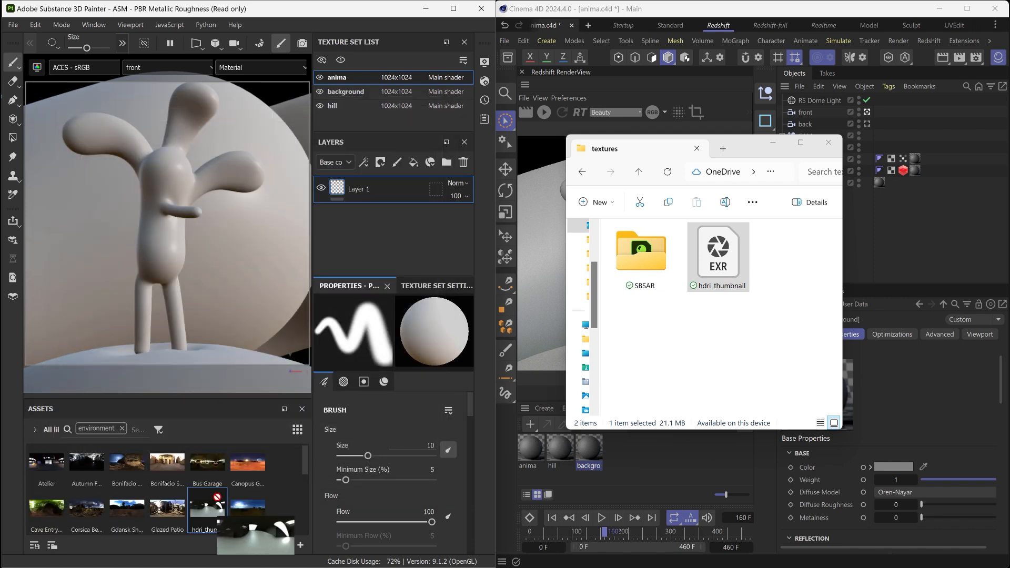
pyautogui.moveTo(218, 497); pyautogui.dragTo(264, 293)
pyautogui.click(772, 142)
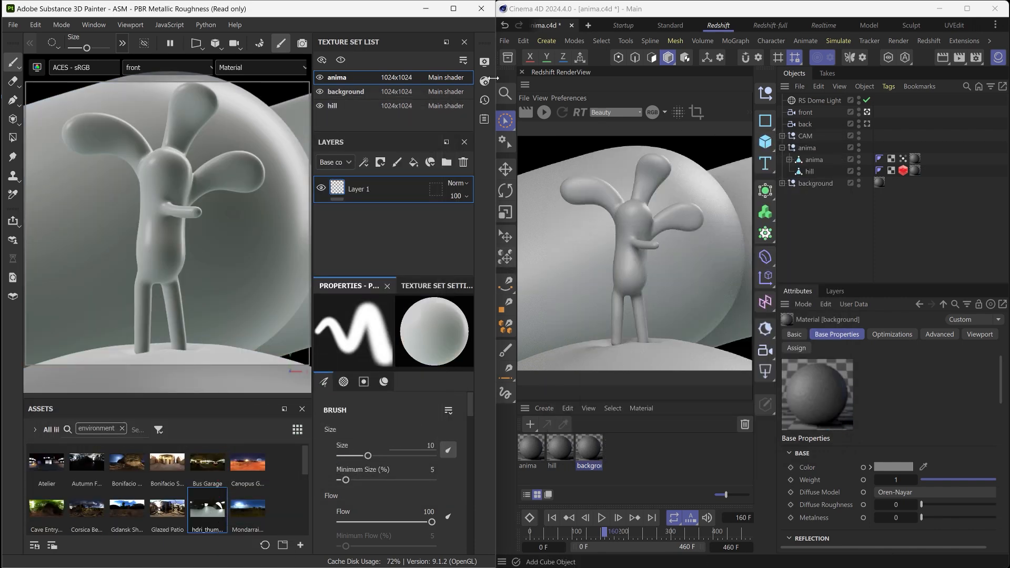
# Set the environment rotation to 210 and enable shadows in the display settings
pyautogui.click(484, 62)
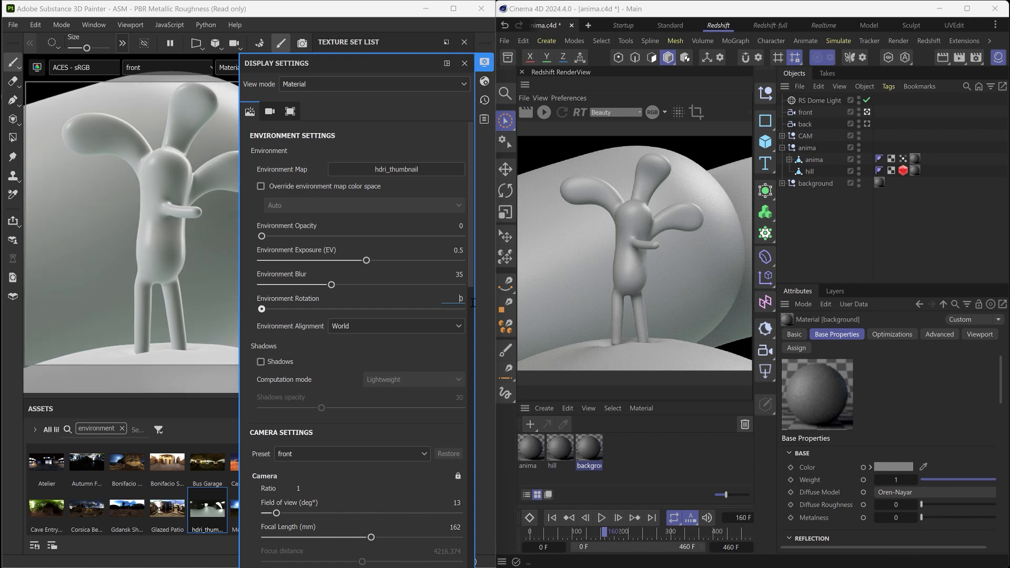
pyautogui.write('210')
pyautogui.press('Return')
pyautogui.click(261, 361)
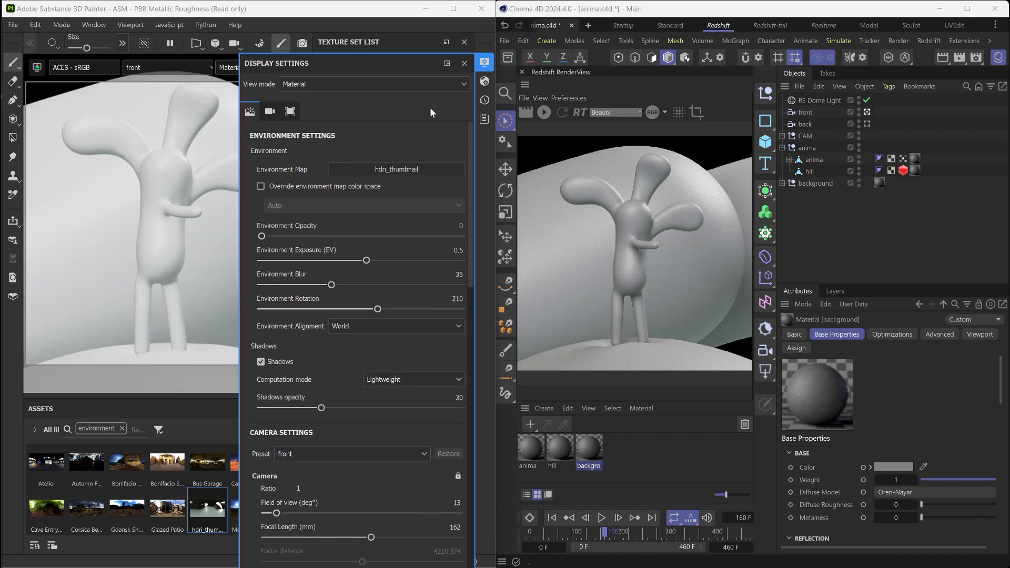
pyautogui.click(485, 63)
# Add a fill layer to the anima texture set
pyautogui.click(413, 162)
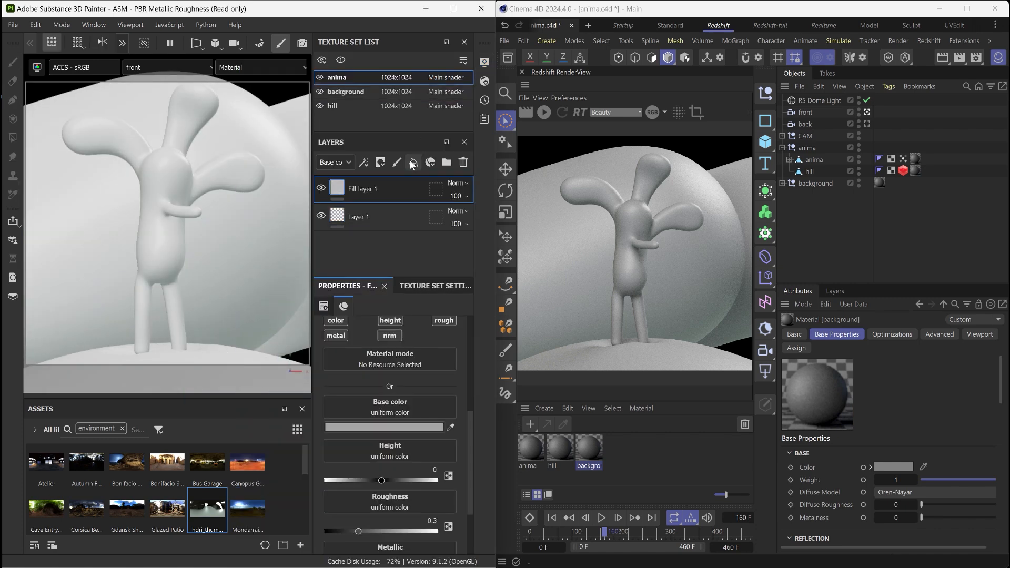
# Instantiate the anima fill layer across the background and hill texture sets
pyautogui.rightClick(387, 189)
pyautogui.click(427, 277)
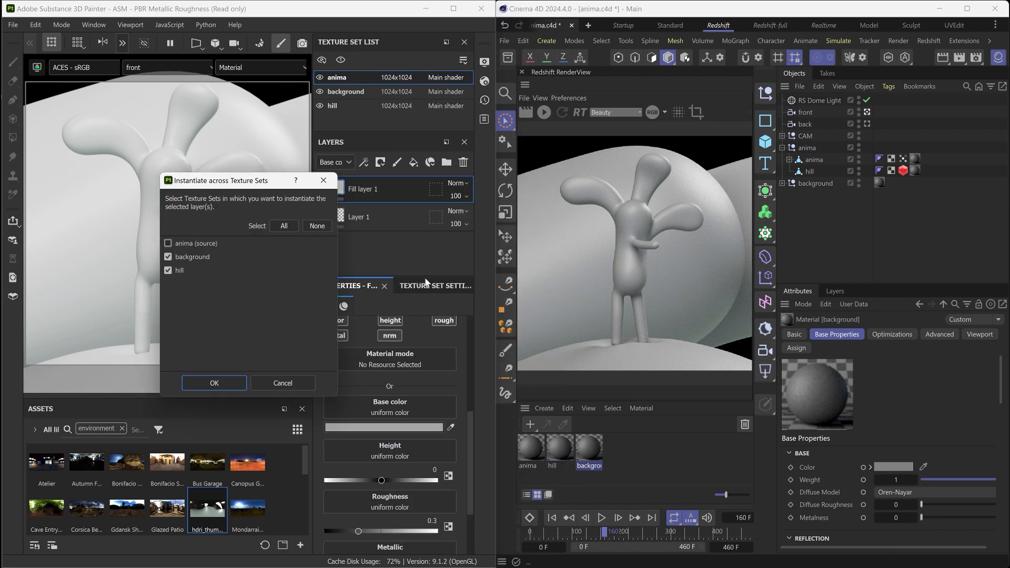
pyautogui.click(229, 380)
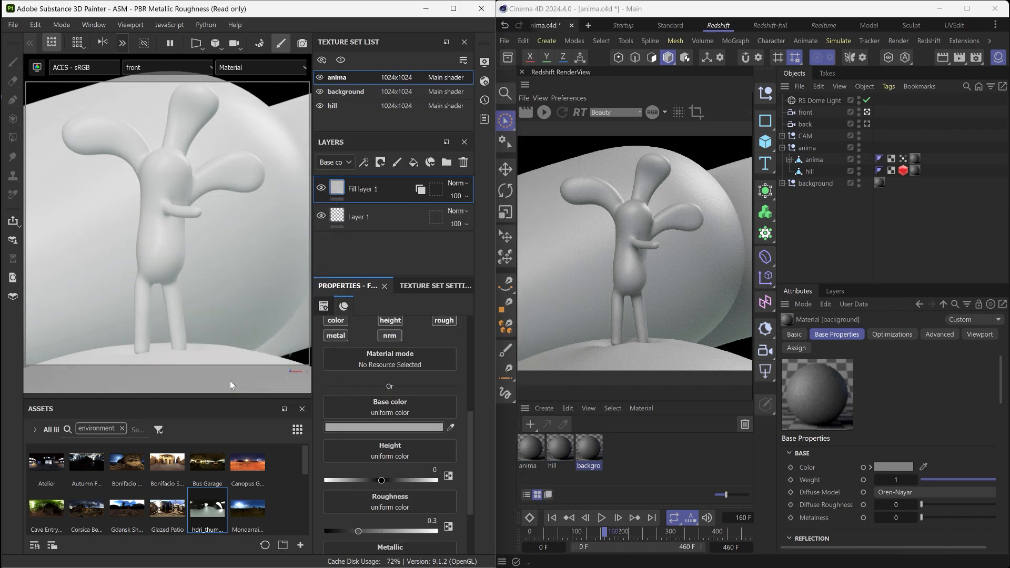
# Sample the fill layer's base color from the Cinema 4D background material's color swatch and set its roughness to 0.5
pyautogui.click(451, 427)
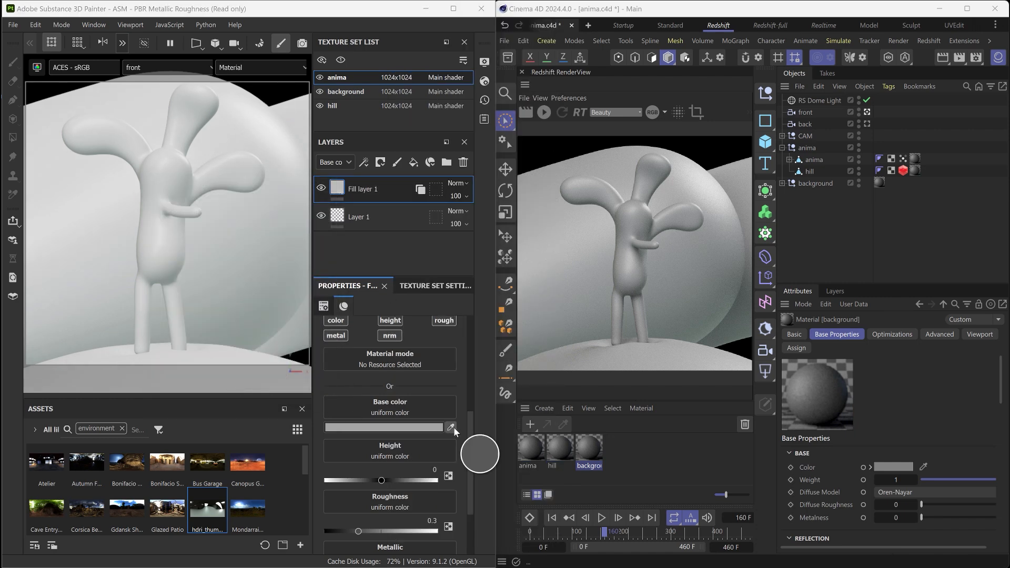
pyautogui.click(902, 463)
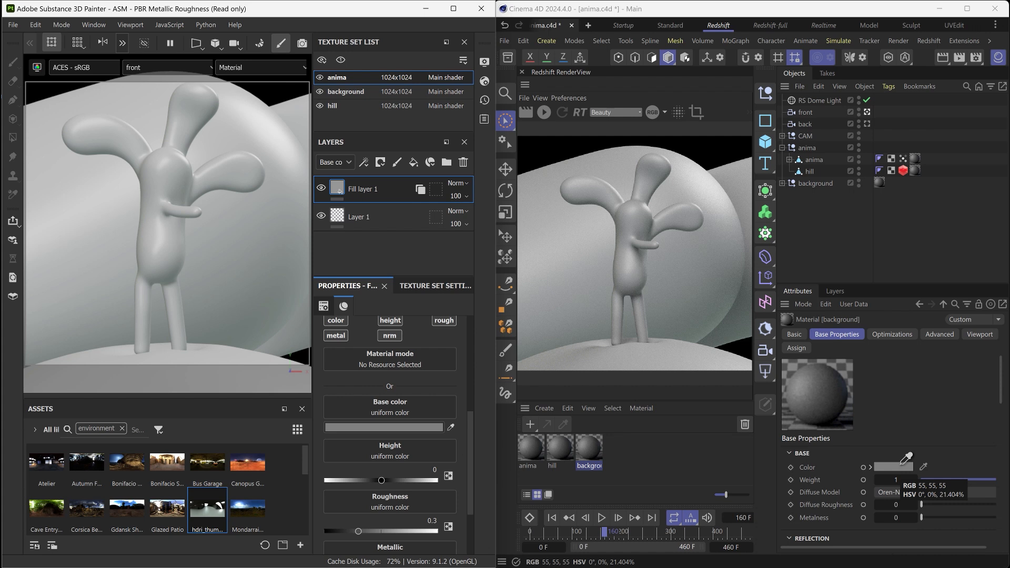
pyautogui.click(439, 522)
pyautogui.write('0.5')
pyautogui.press('Return')
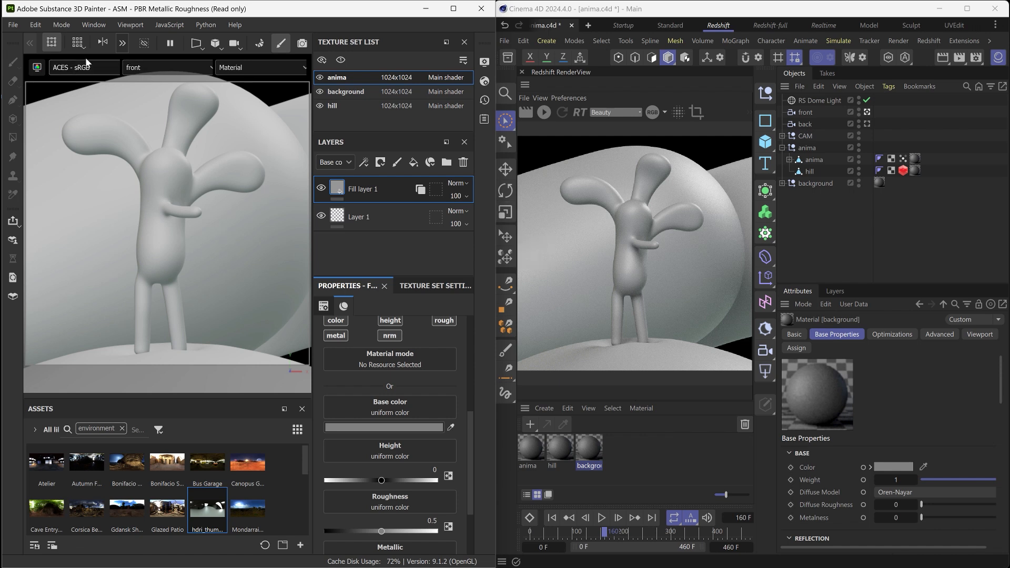
# Try the ACES - DCDM P3D65 Limited and ACES - P3-D60 display transforms in the Painter viewport
pyautogui.click(83, 70)
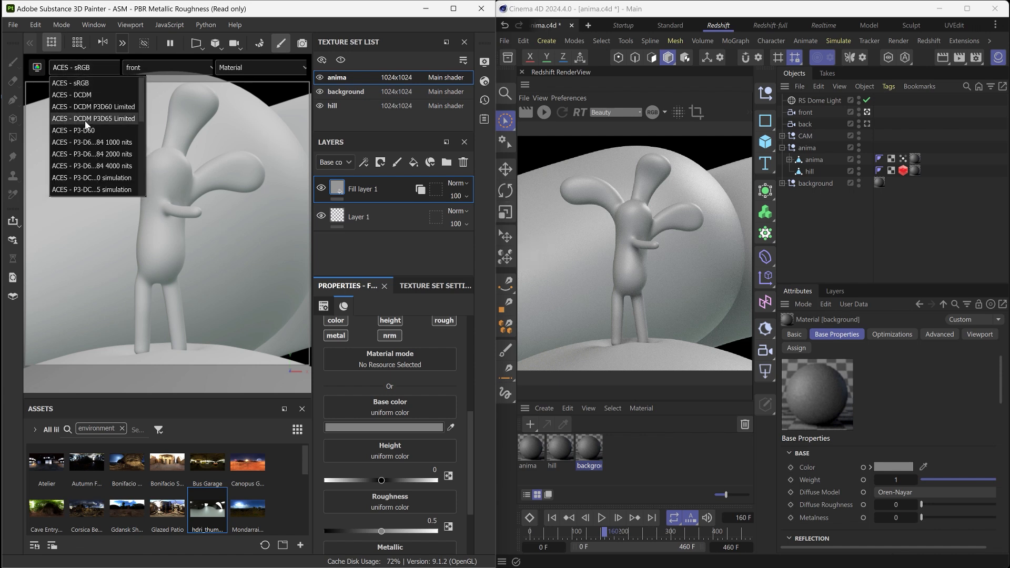
pyautogui.click(87, 120)
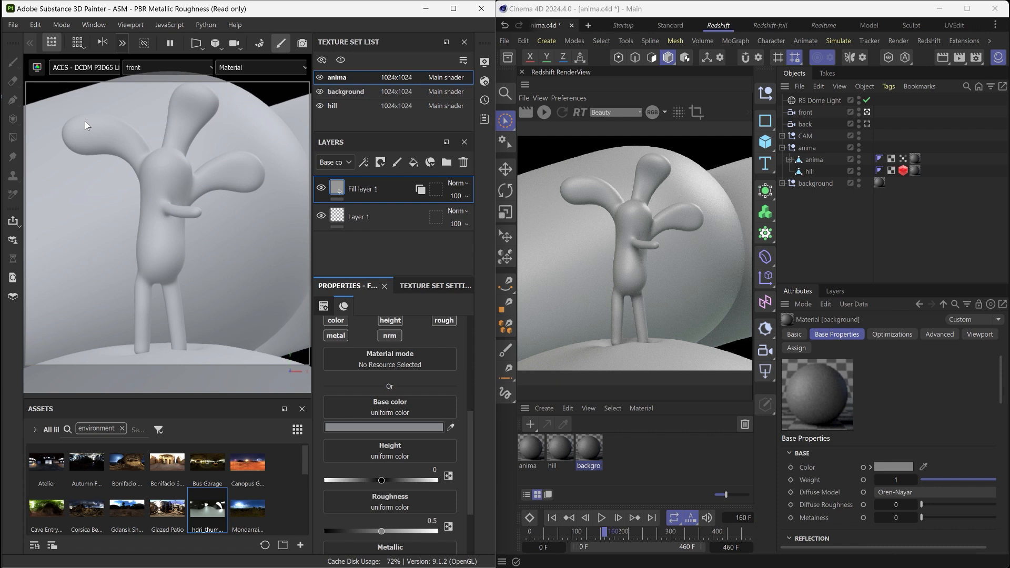
pyautogui.click(87, 68)
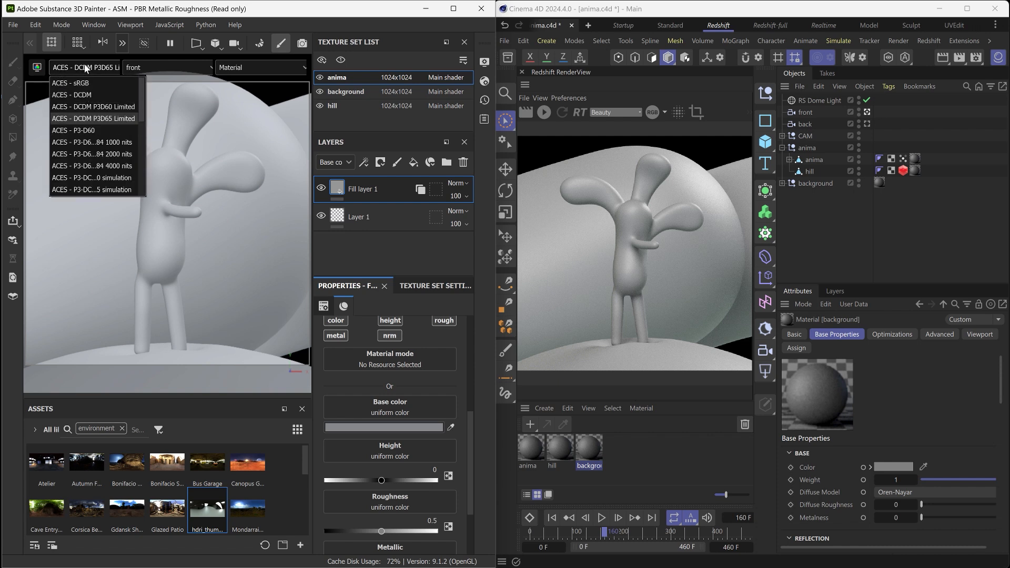
pyautogui.click(82, 130)
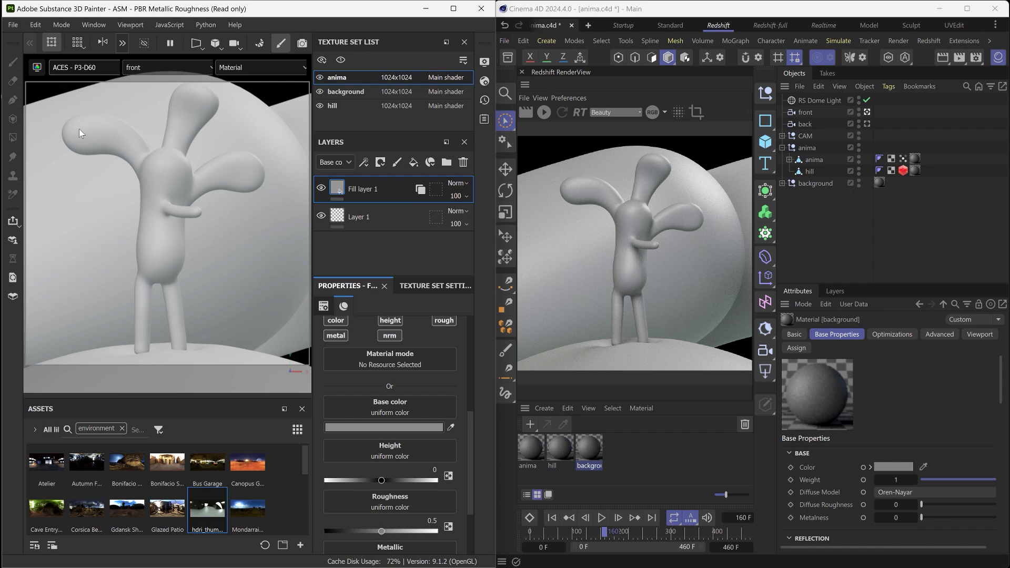
# Check the monitor's associated color profile and the installed profiles in the Windows Color Management settings
pyautogui.press('super')
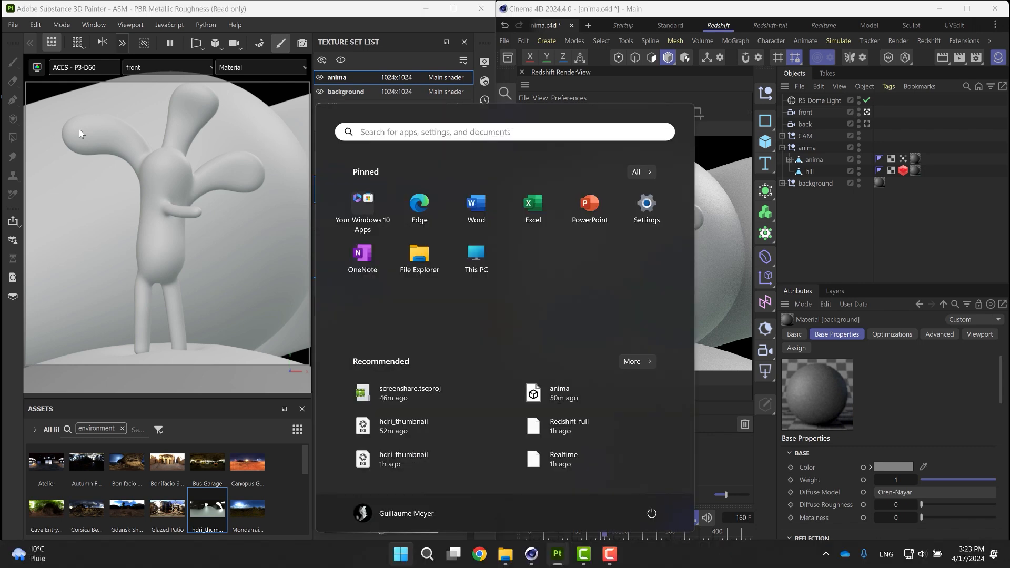
pyautogui.write('colo')
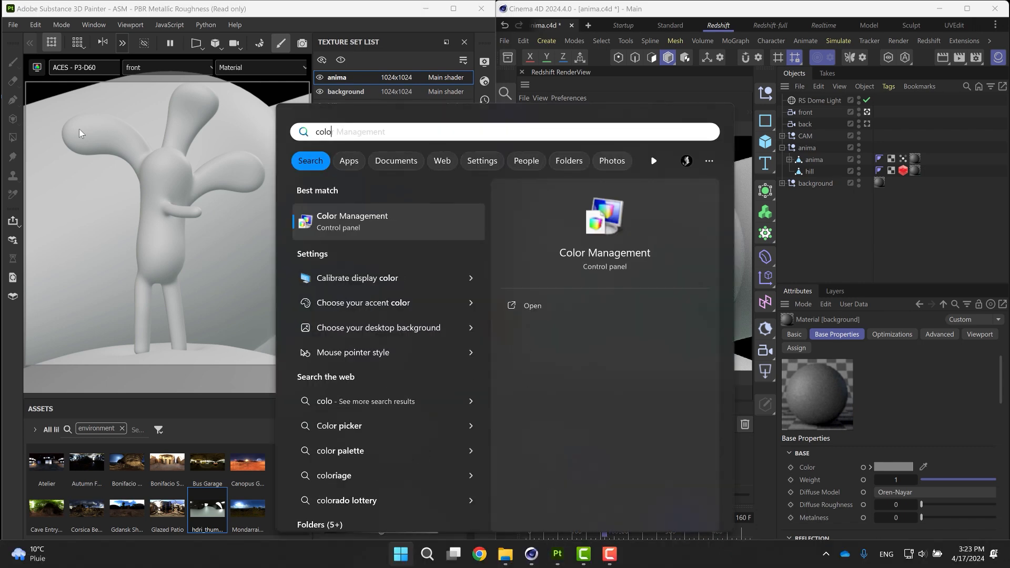
pyautogui.click(352, 219)
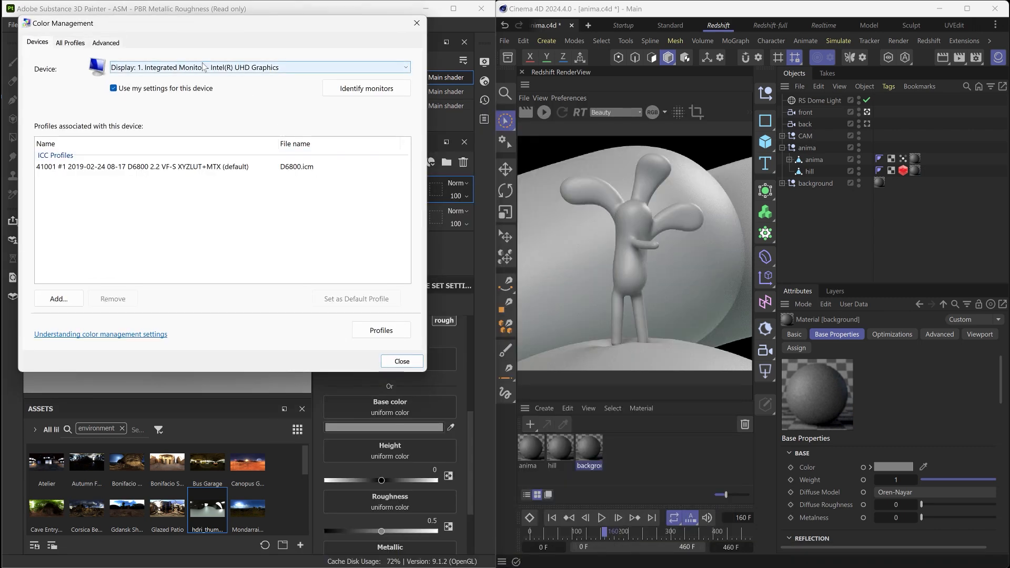
pyautogui.click(78, 44)
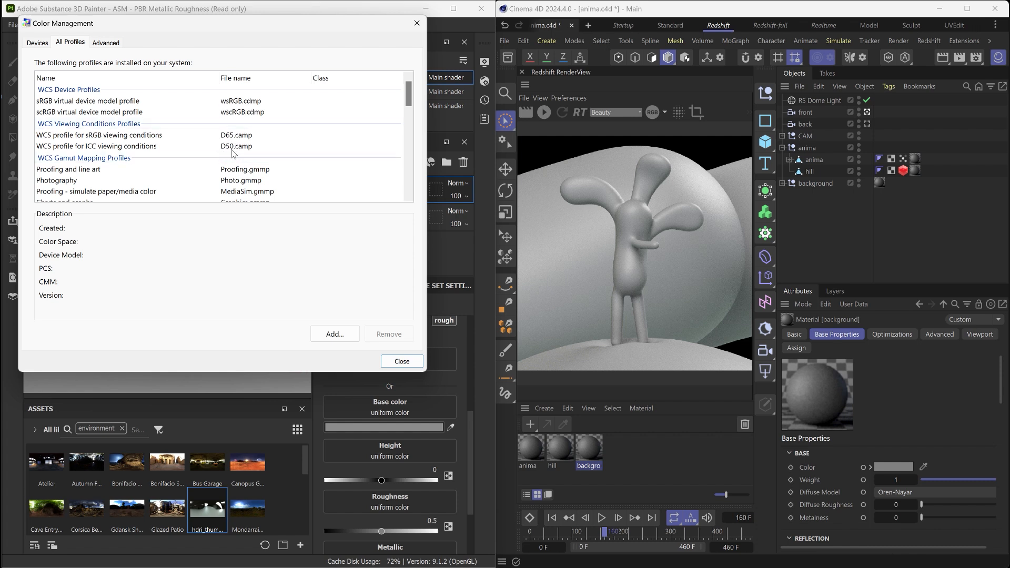
pyautogui.click(387, 361)
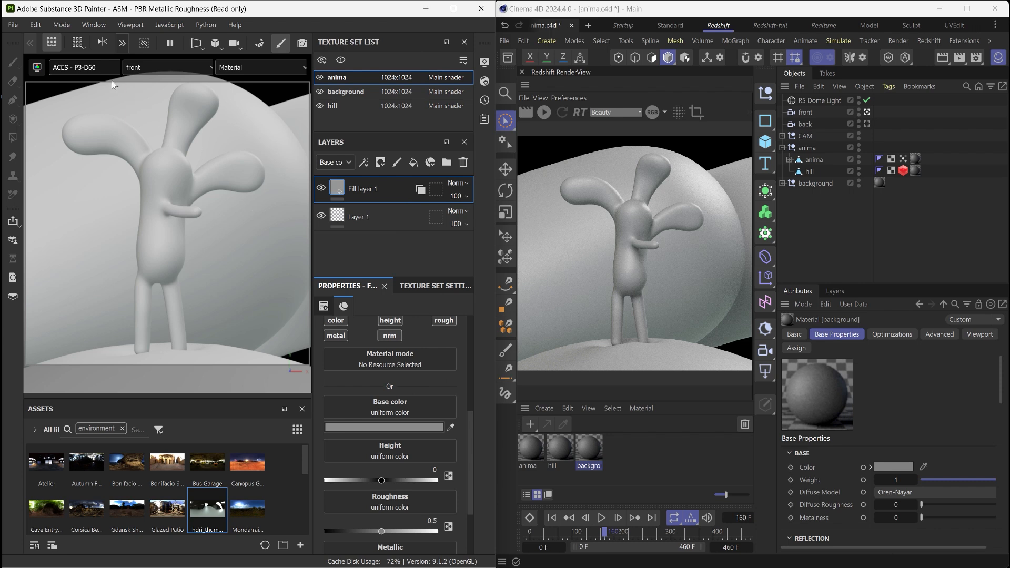
# Set the Painter viewport's display transform to ACES - P3D65
pyautogui.click(96, 68)
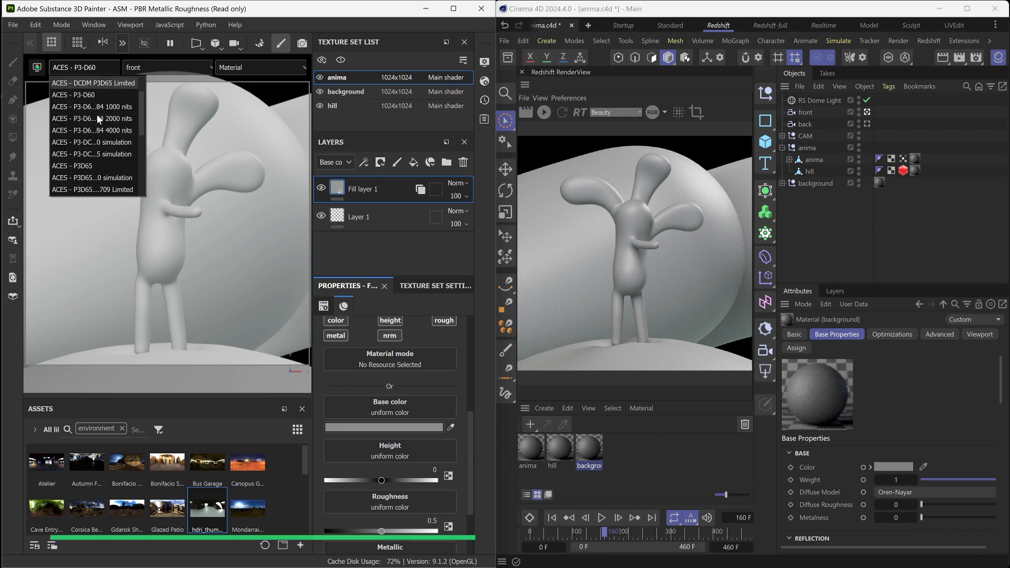
pyautogui.click(92, 166)
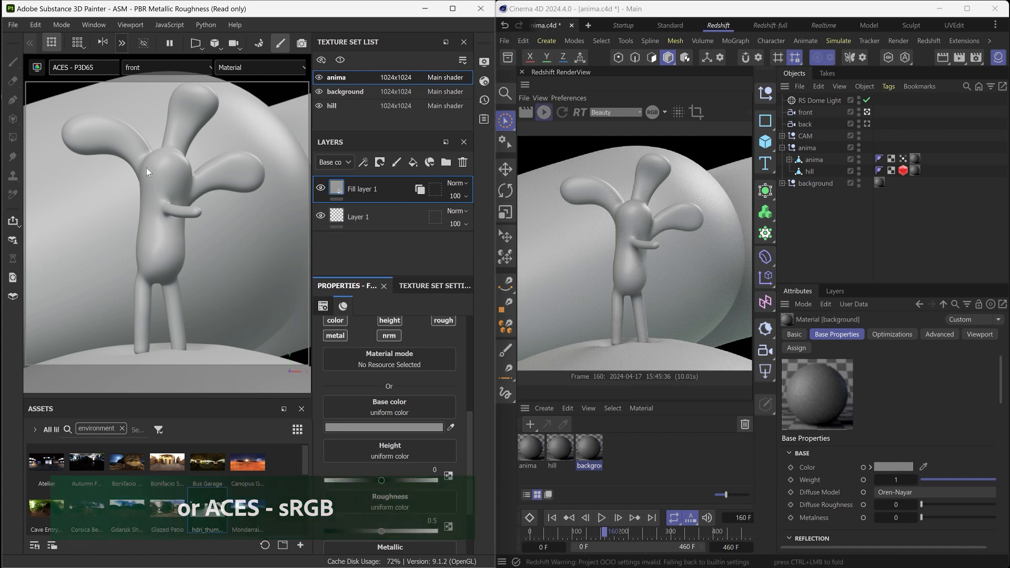
# Switch the Cinema 4D project's color management to OpenColorIO and load config.ocio from Substance 3D Painter's resources\ocio\aces_1.2 folder
pyautogui.click(522, 41)
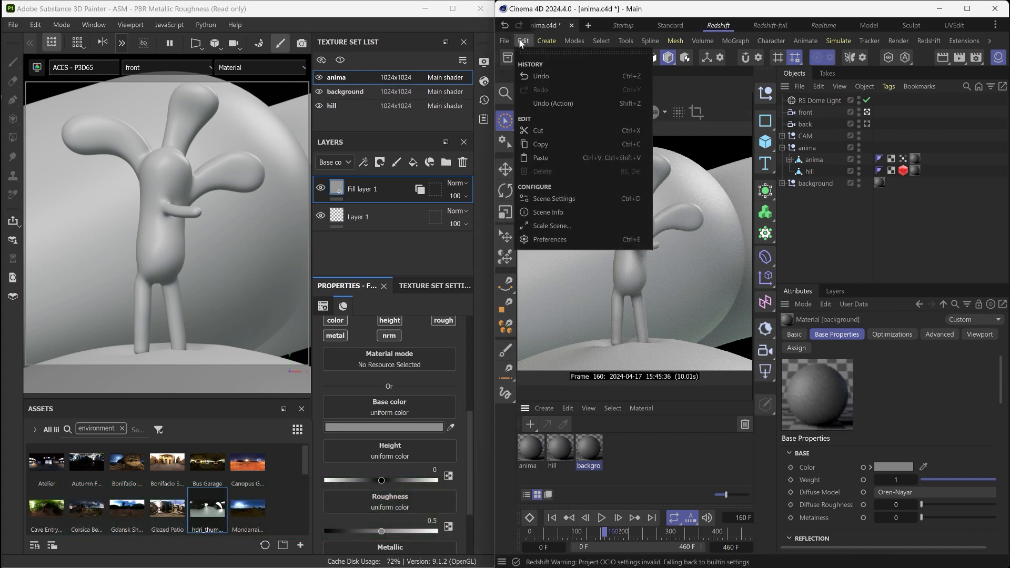
pyautogui.click(538, 198)
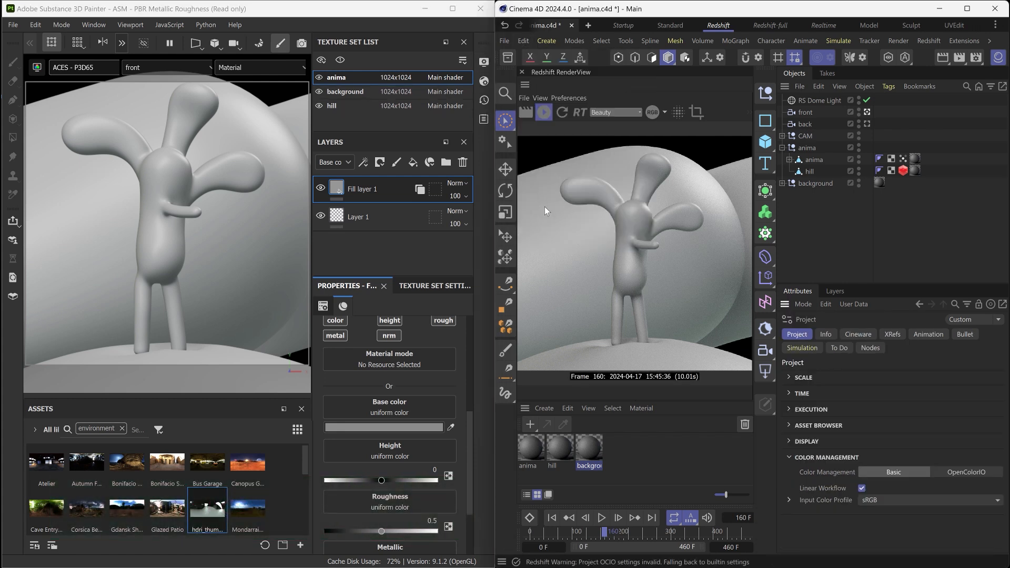
pyautogui.click(965, 471)
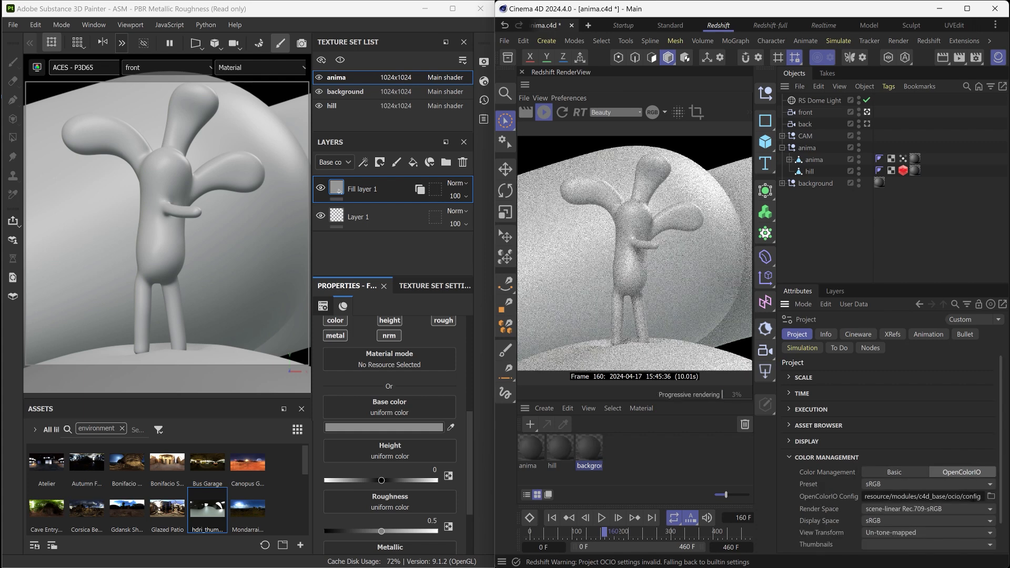
pyautogui.click(992, 497)
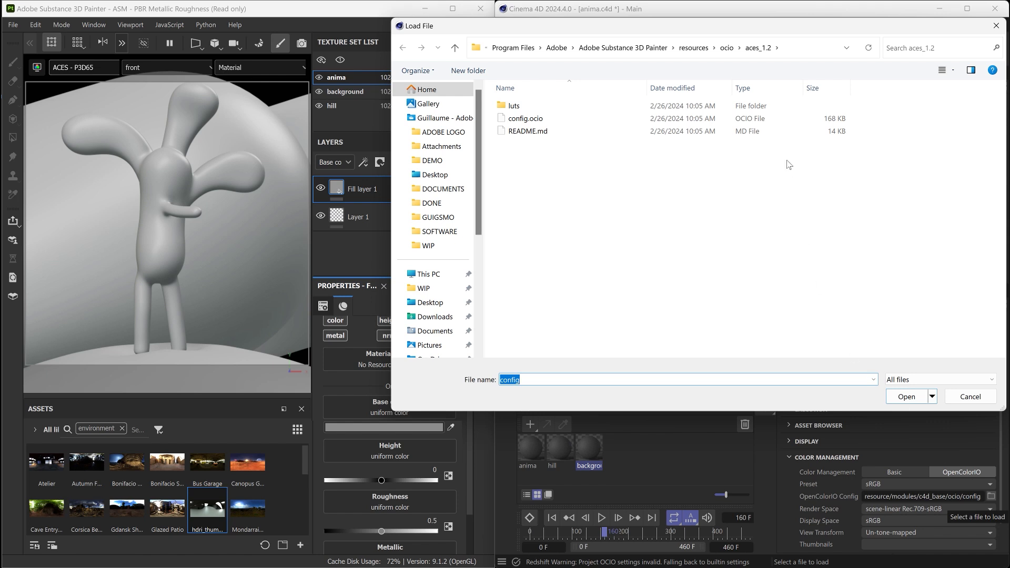
pyautogui.click(793, 47)
pyautogui.click(793, 47)
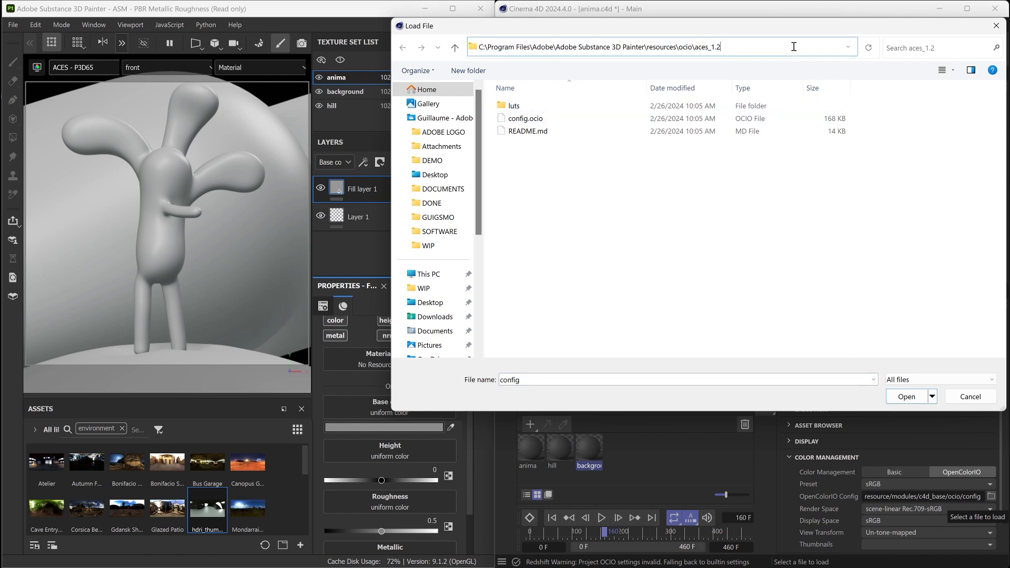
pyautogui.moveTo(793, 47); pyautogui.dragTo(484, 52)
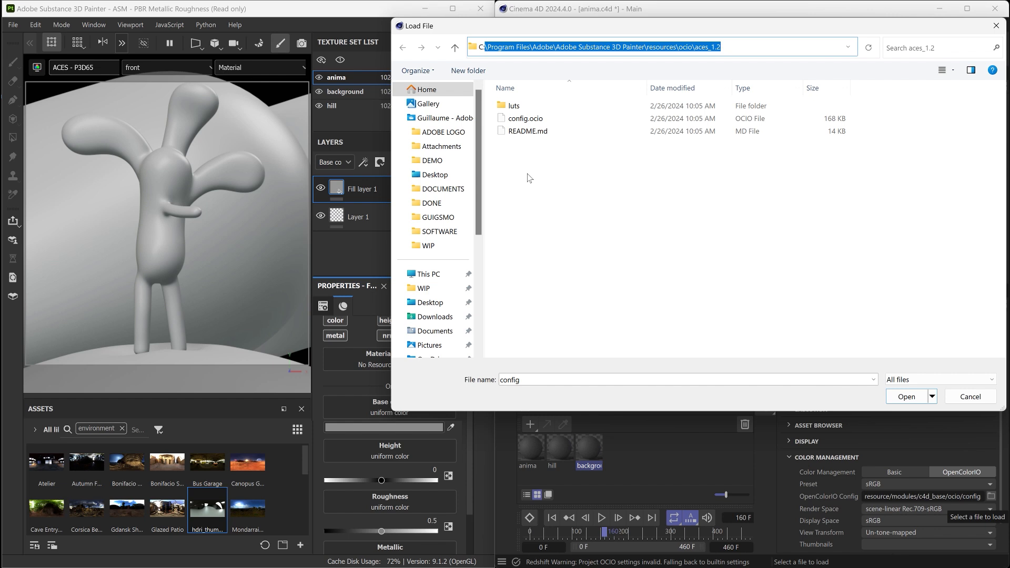
pyautogui.doubleClick(526, 119)
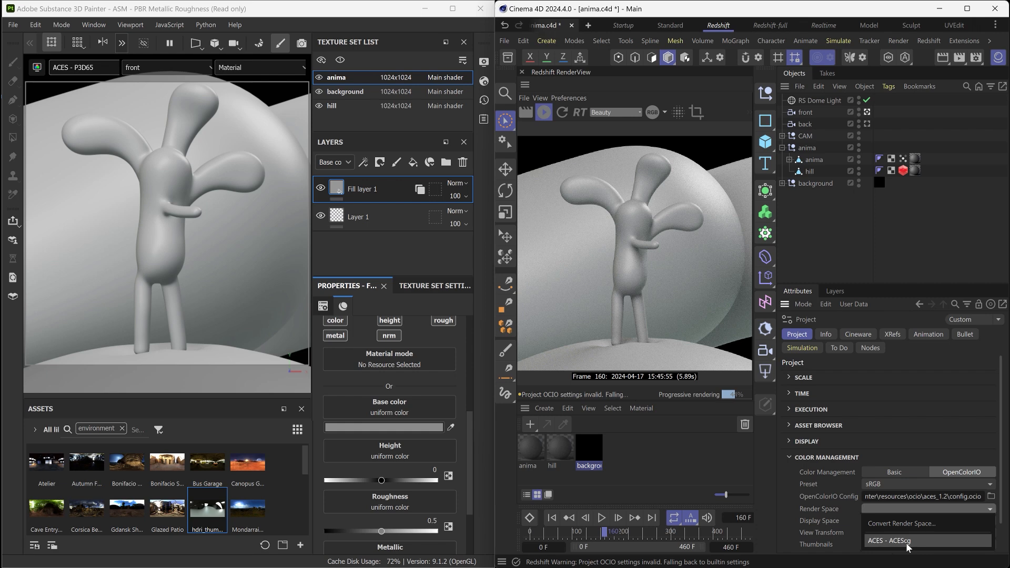
# Set the project's render space to ACES - ACEScg and both the view transform and thumbnails to P3D65
pyautogui.click(906, 542)
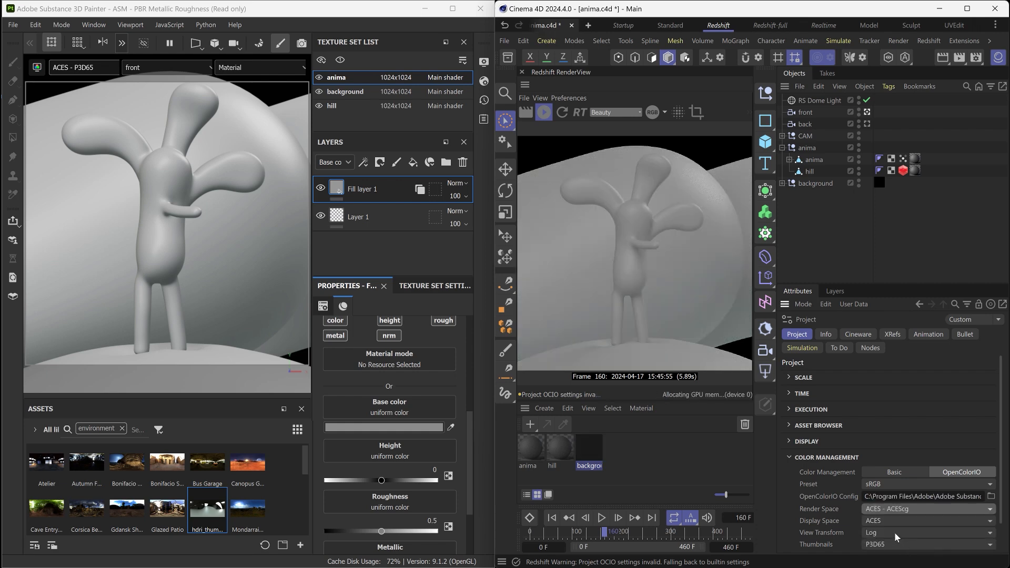
pyautogui.click(895, 532)
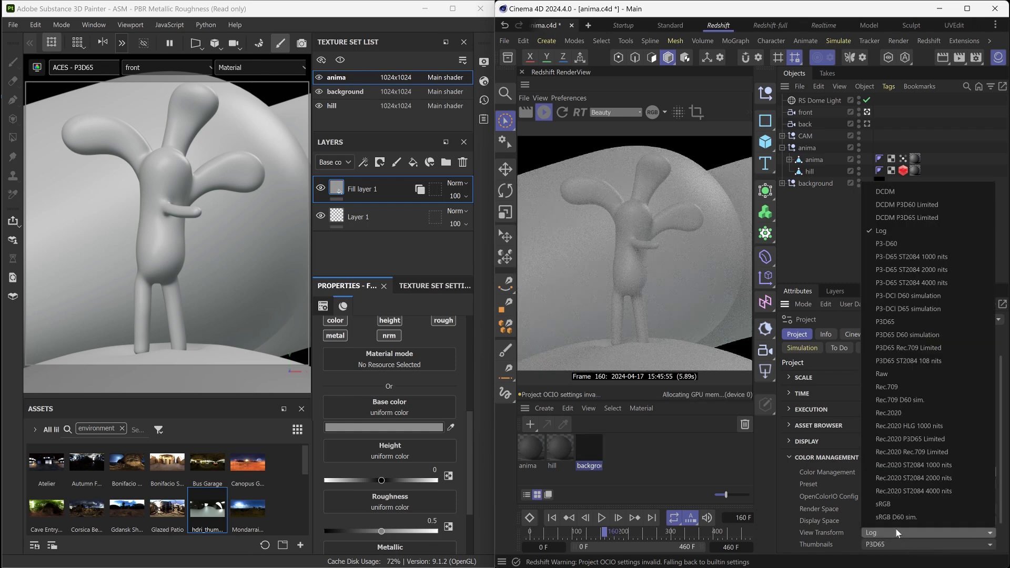
pyautogui.click(901, 322)
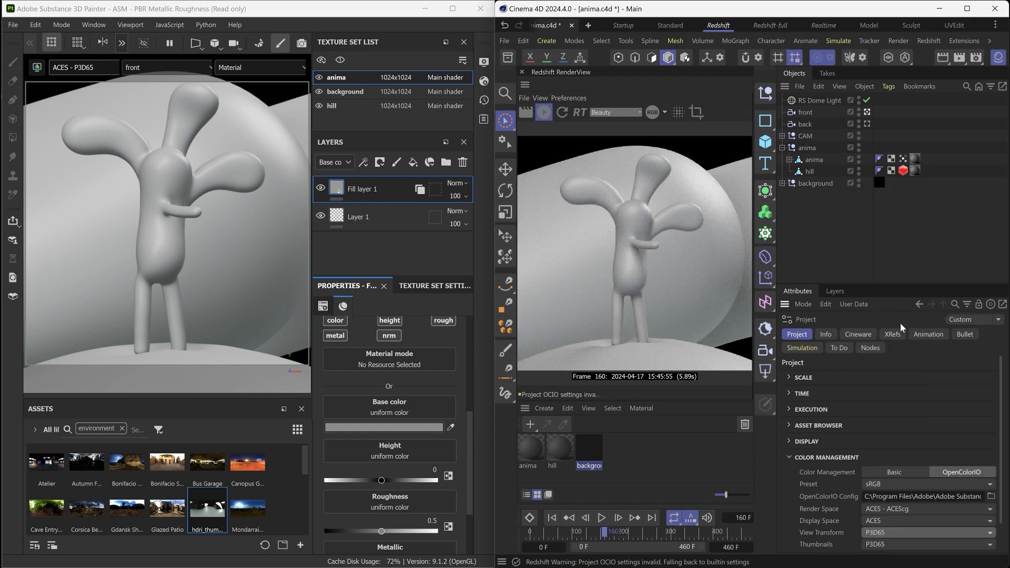
pyautogui.click(902, 544)
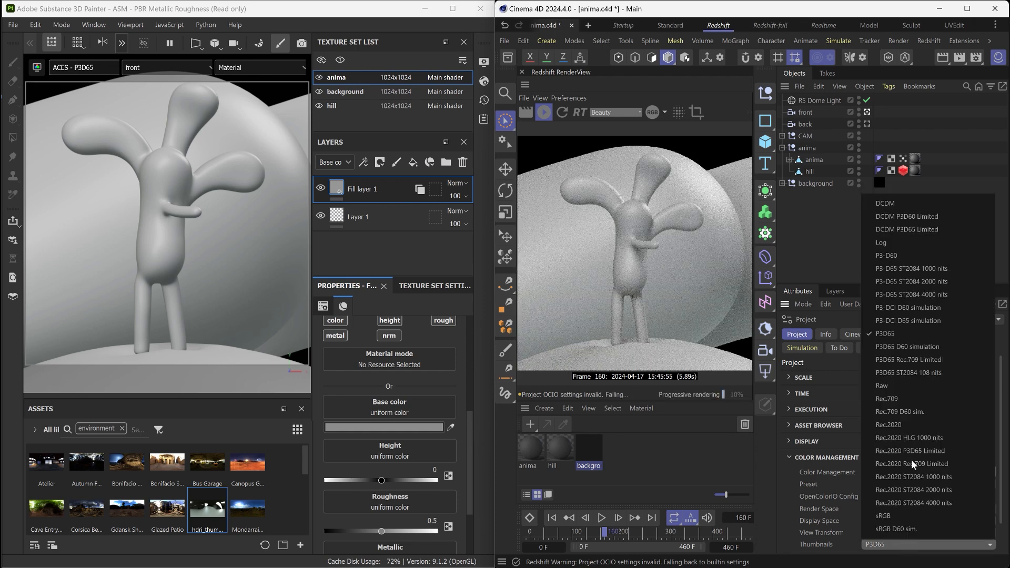
pyautogui.click(889, 333)
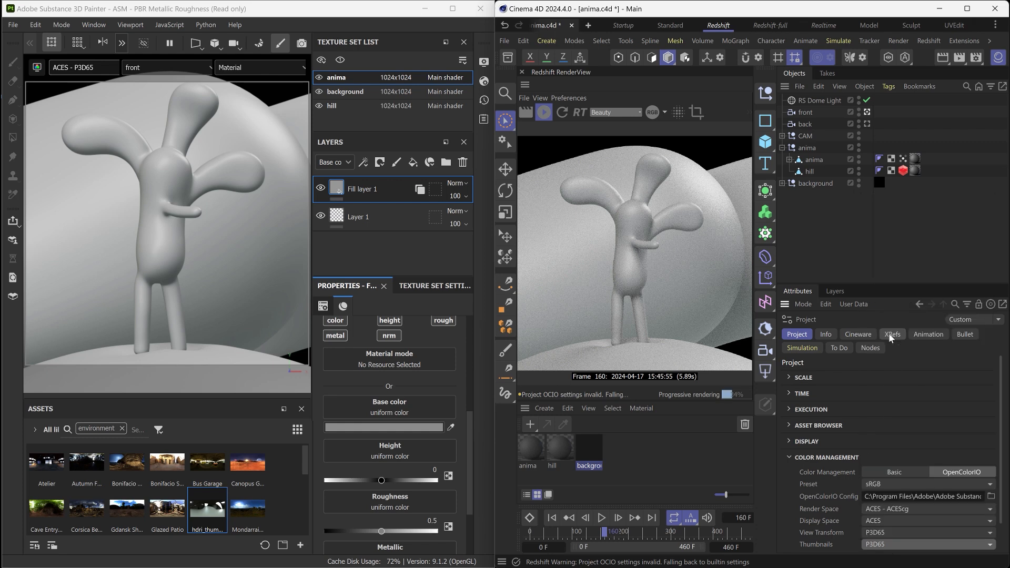
# Check the color management section of the Redshift global render settings
pyautogui.click(976, 58)
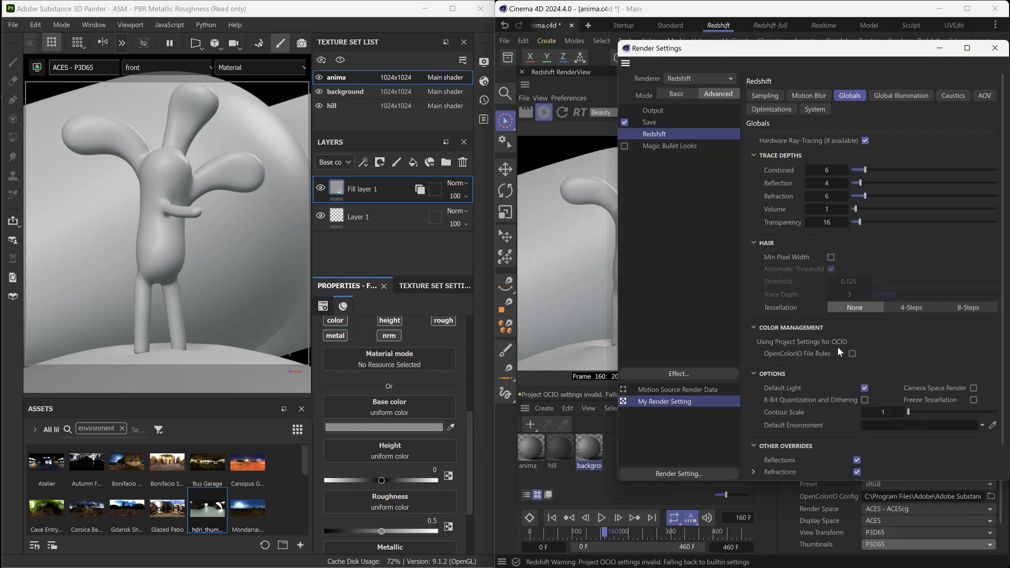
pyautogui.click(995, 48)
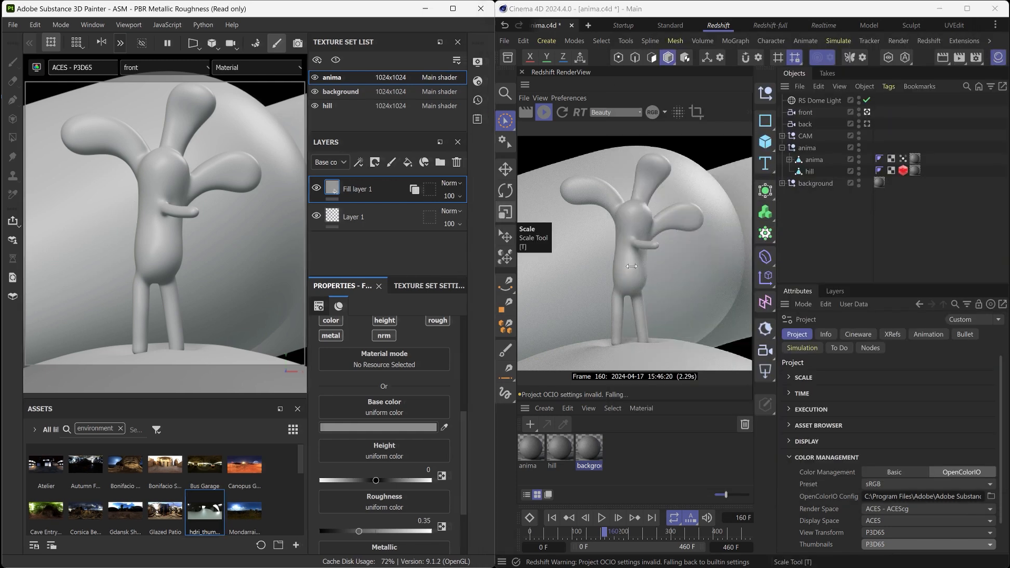
# Widen the Substance 3D Painter window across the screen and add a paint layer above the fill layer in the anima texture set
pyautogui.moveTo(497, 263); pyautogui.dragTo(1005, 333)
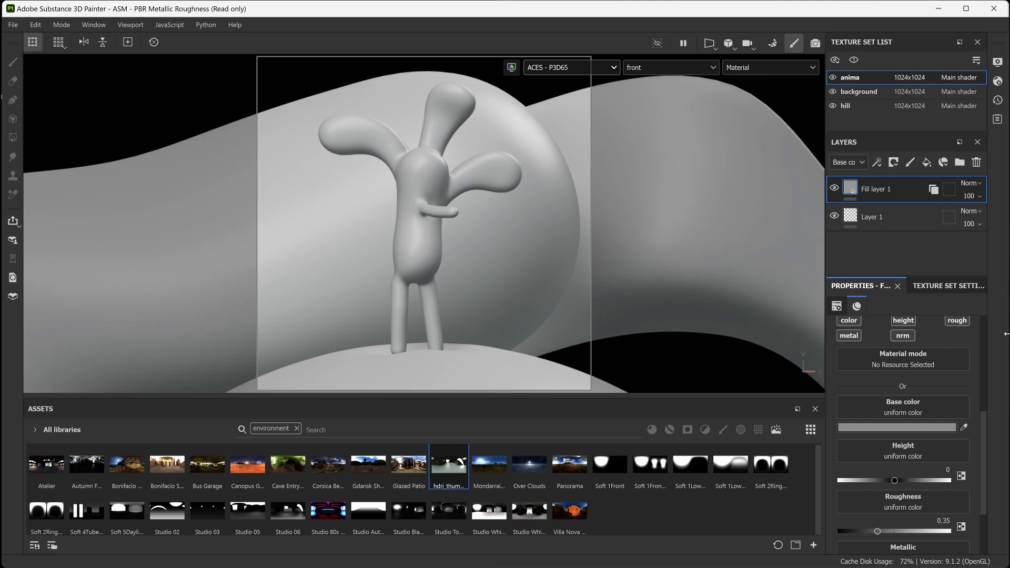
pyautogui.keyDown('alt'); pyautogui.moveTo(419, 230); pyautogui.dragTo(459, 381, button='right'); pyautogui.keyUp('alt')
pyautogui.keyDown('alt'); pyautogui.moveTo(447, 263); pyautogui.dragTo(405, 267); pyautogui.keyUp('alt')
pyautogui.click(910, 162)
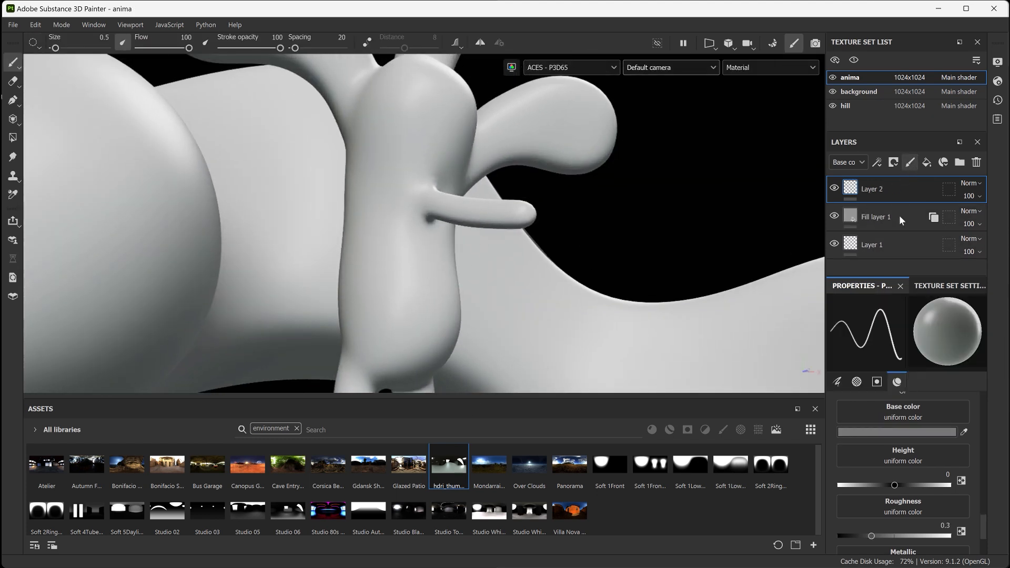
# Set the paint's base color to bright green 00FE00 and paint one long stroke down the character's body
pyautogui.click(907, 429)
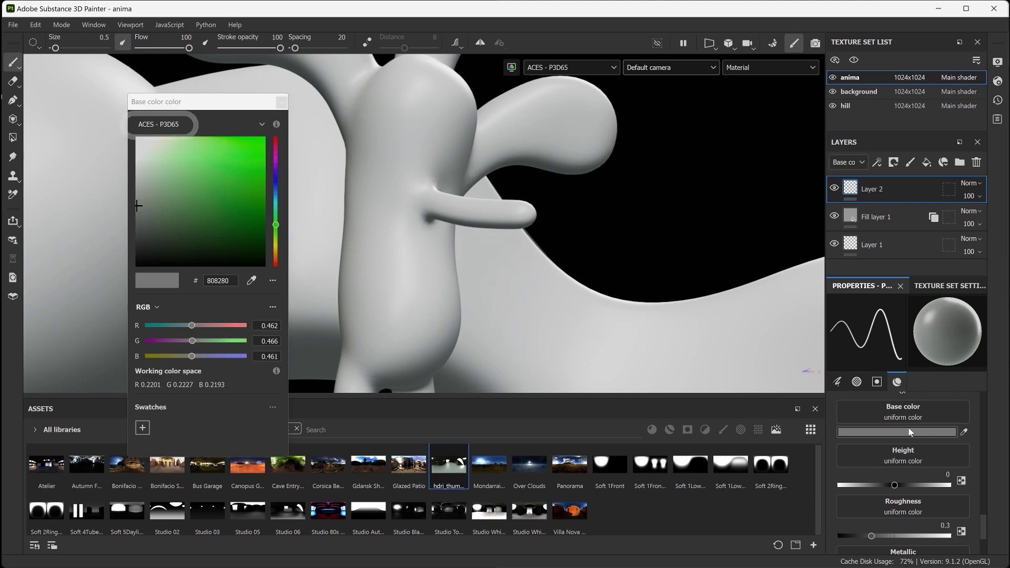
pyautogui.moveTo(234, 182); pyautogui.dragTo(273, 129)
pyautogui.moveTo(416, 101)
pyautogui.mouseDown()
pyautogui.moveTo(368, 168)
pyautogui.moveTo(384, 345)
pyautogui.mouseUp()
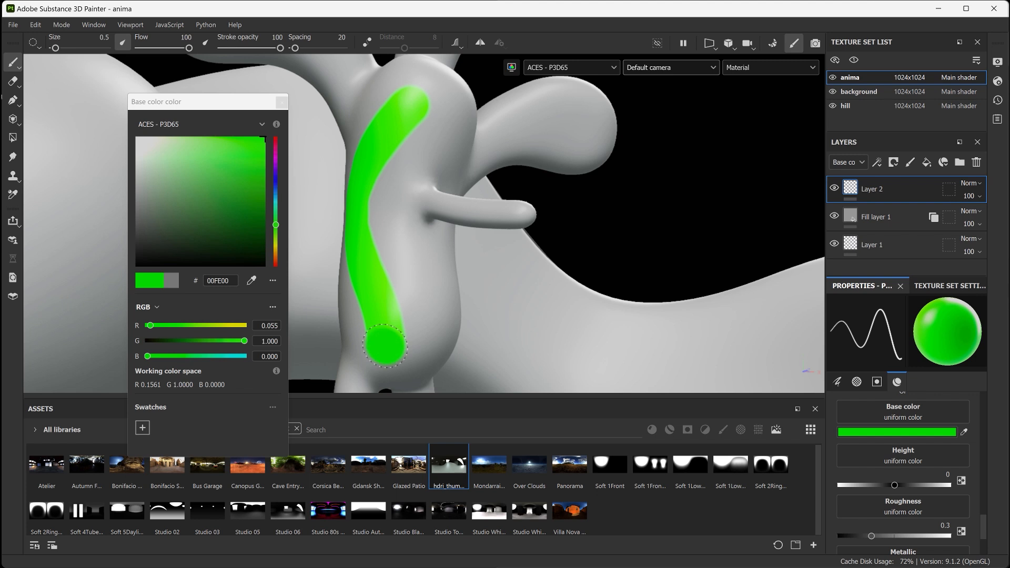
# Set the base color picker's color space to Utility - sRGB - Texture, choose green 00FF00 and paint a second stroke down the body
pyautogui.click(262, 126)
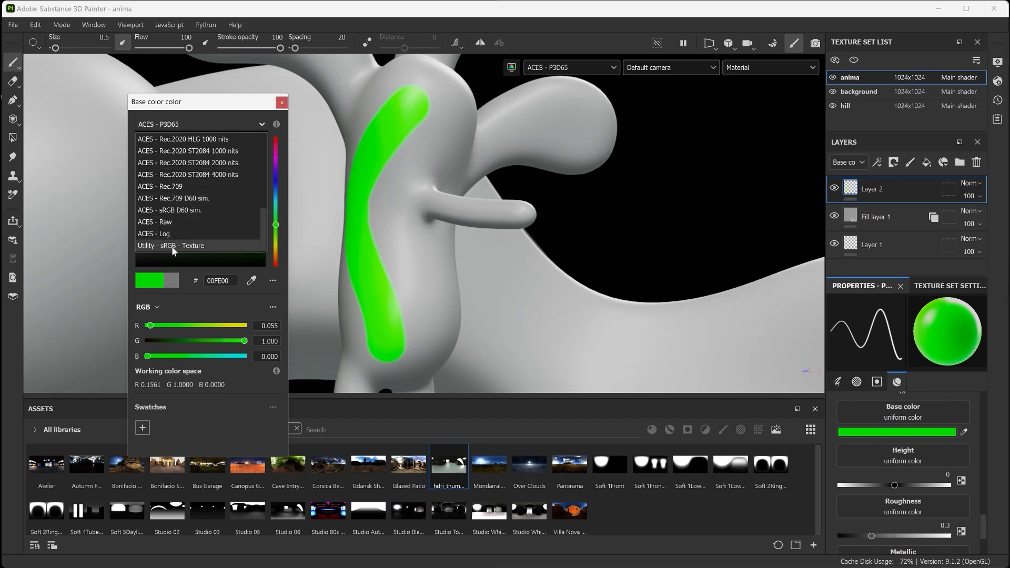
pyautogui.click(171, 245)
pyautogui.moveTo(218, 192); pyautogui.dragTo(273, 134)
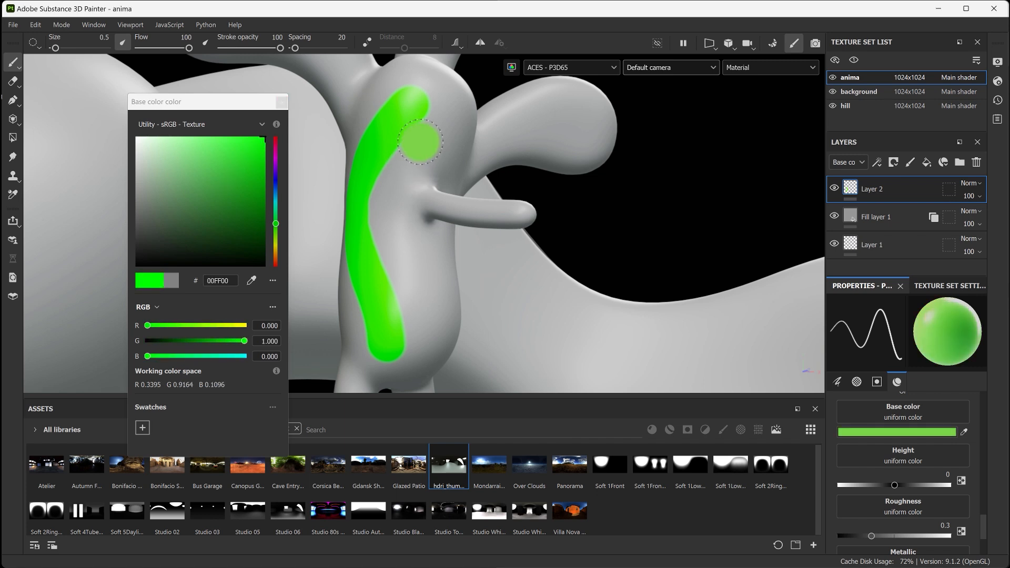
pyautogui.moveTo(420, 141)
pyautogui.mouseDown()
pyautogui.moveTo(390, 184)
pyautogui.moveTo(386, 255)
pyautogui.moveTo(402, 337)
pyautogui.mouseUp()
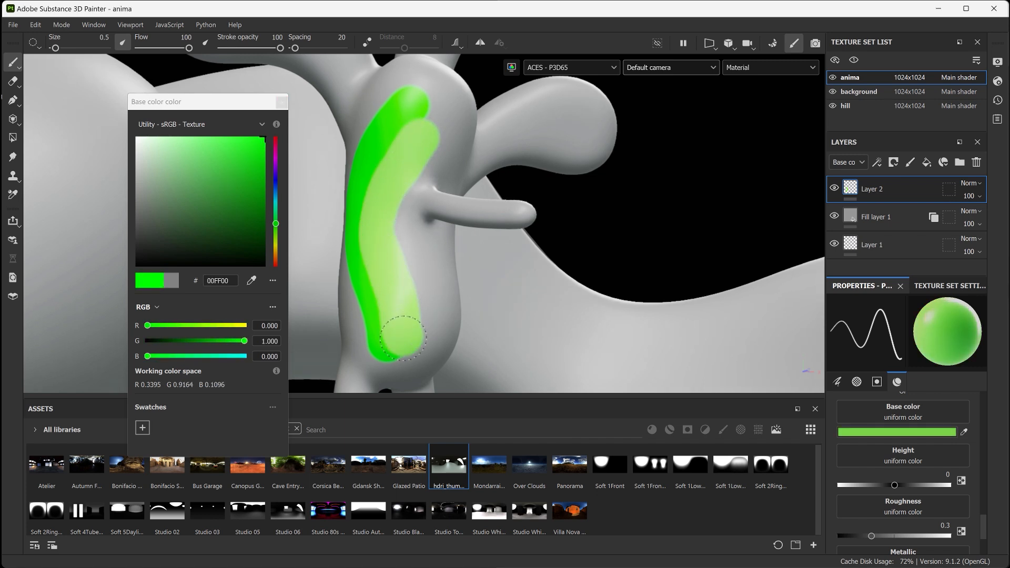
pyautogui.click(279, 101)
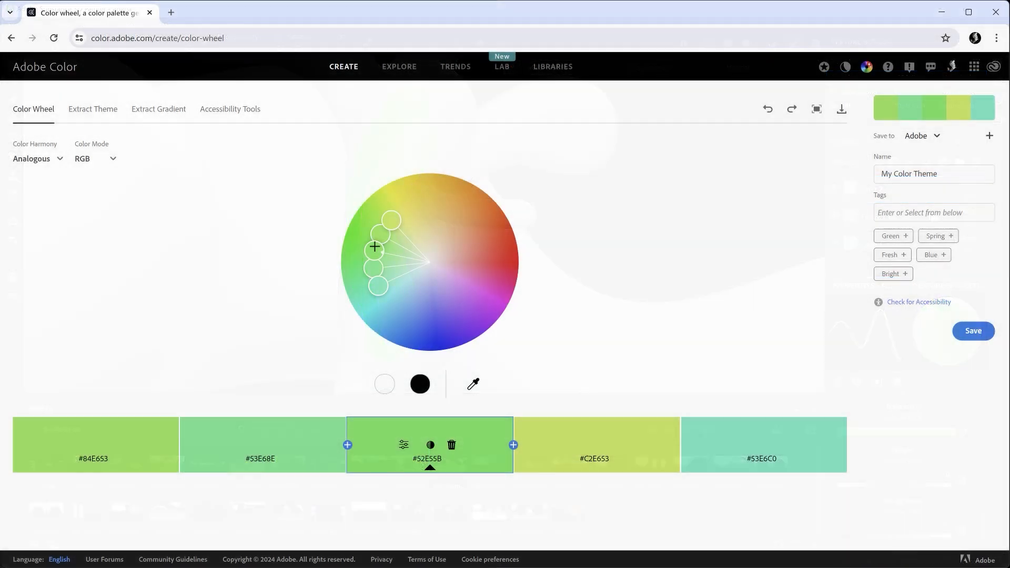
# In Adobe Color, set the color wheel's harmony to Triad and move the base color to sky blue #29C4EB
pyautogui.moveTo(374, 249)
pyautogui.mouseDown()
pyautogui.moveTo(385, 216)
pyautogui.moveTo(365, 283)
pyautogui.mouseUp()
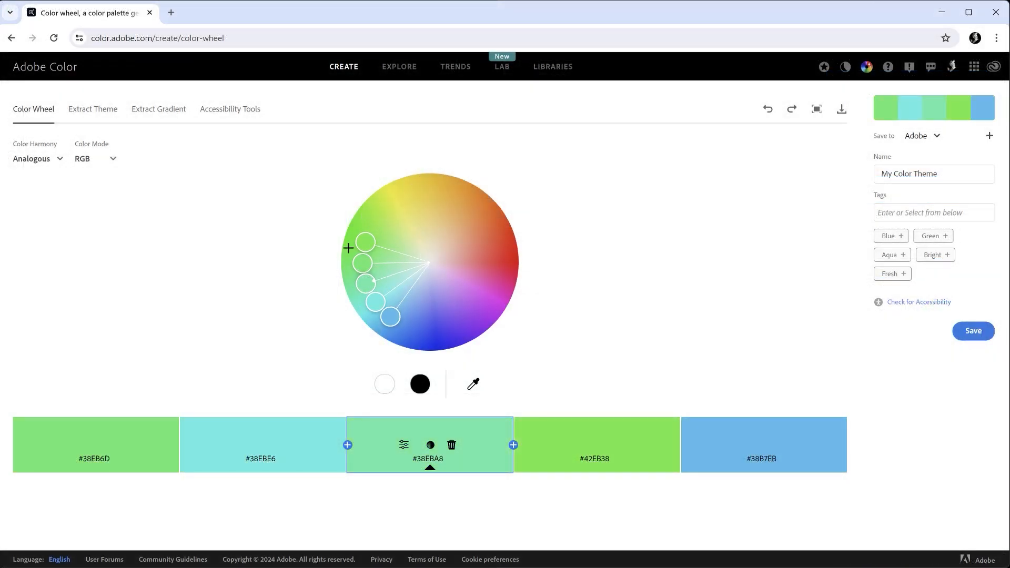
pyautogui.click(54, 160)
pyautogui.click(42, 222)
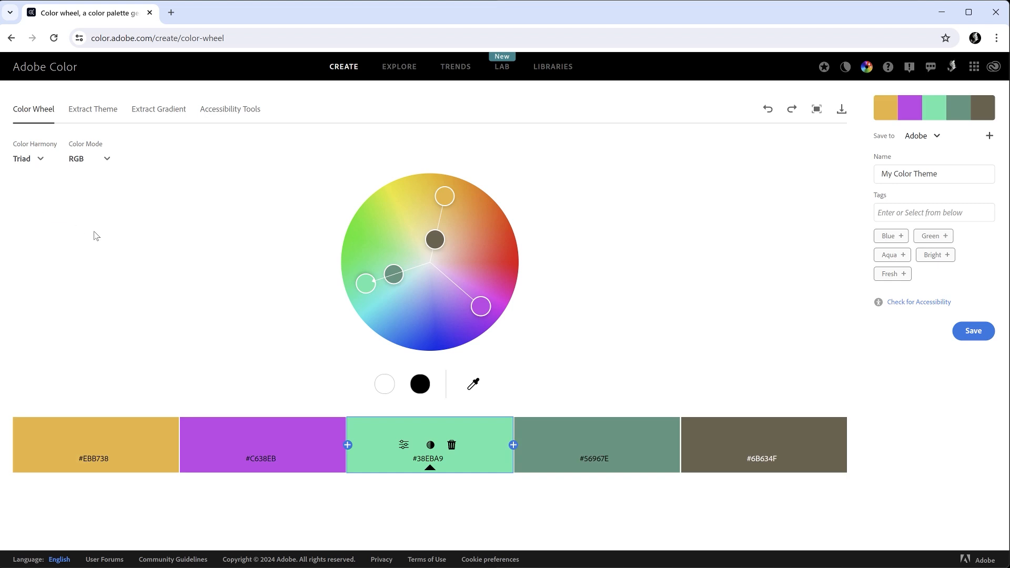
pyautogui.moveTo(363, 284); pyautogui.dragTo(378, 317)
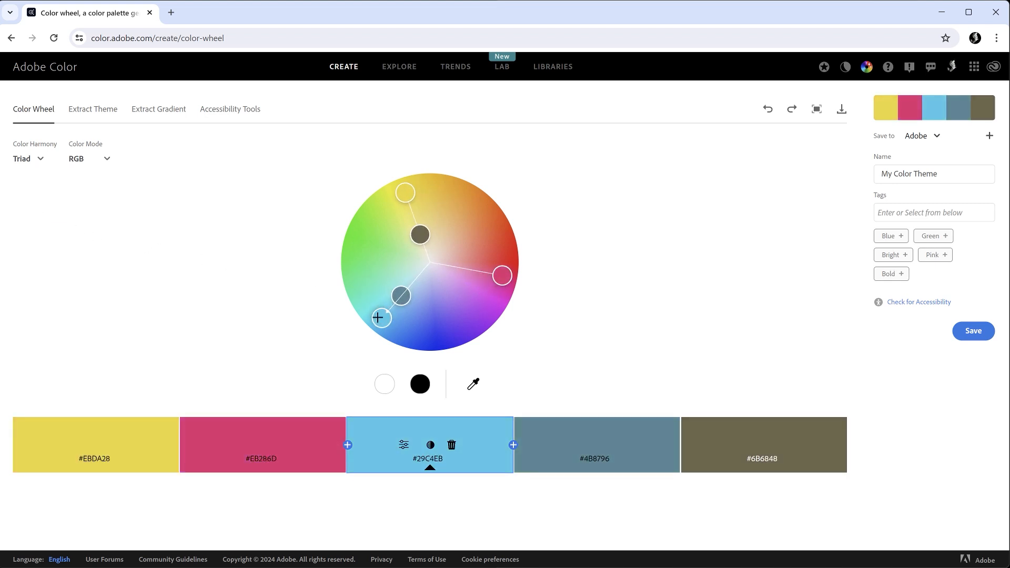
# Browse the published Adobe Color themes, open the Amazon Woman palette and download it as JPEG
pyautogui.click(400, 66)
pyautogui.scroll(-1, 327, 214)
pyautogui.scroll(-10, 326, 214)
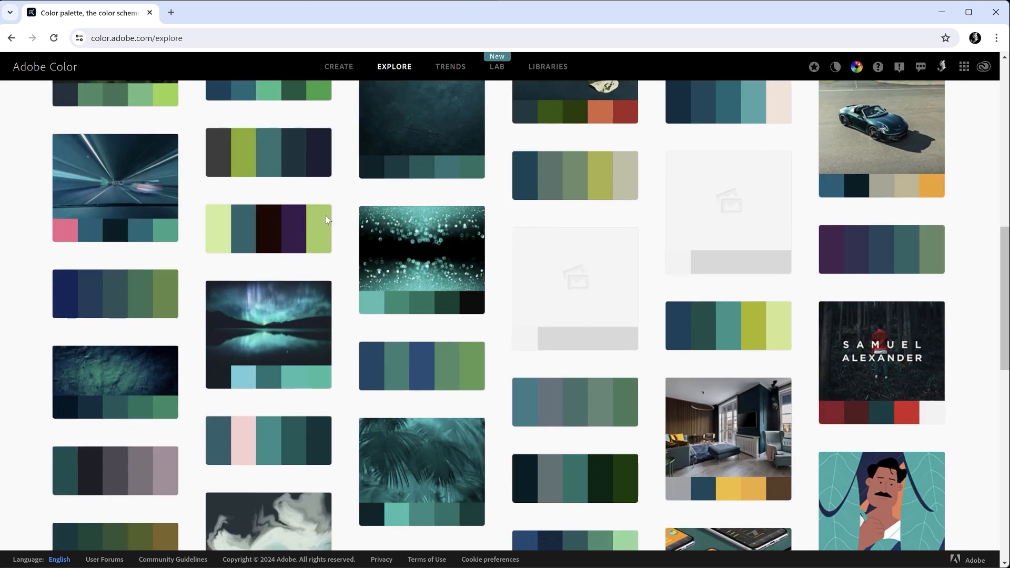
pyautogui.moveTo(326, 219)
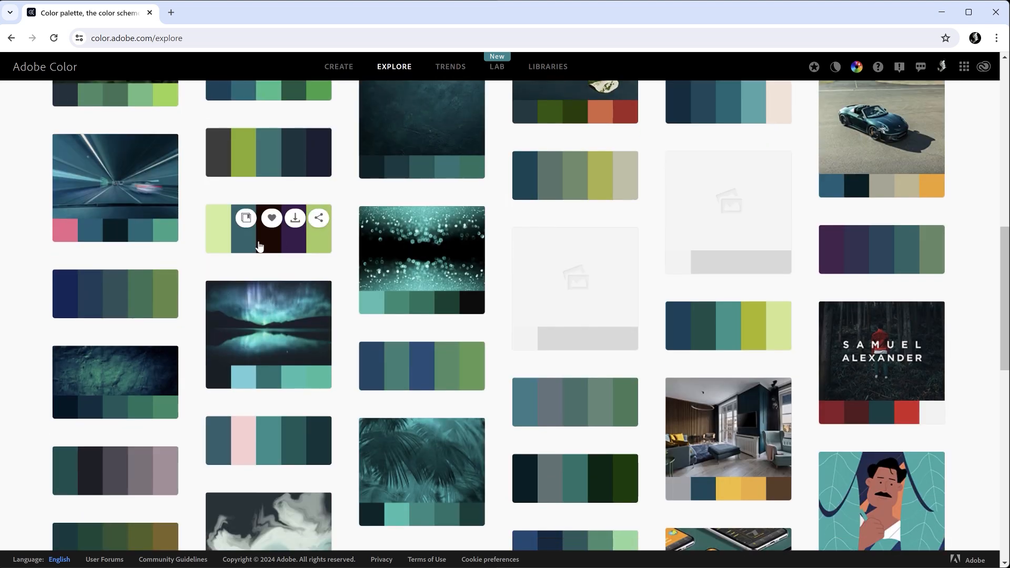
pyautogui.click(283, 249)
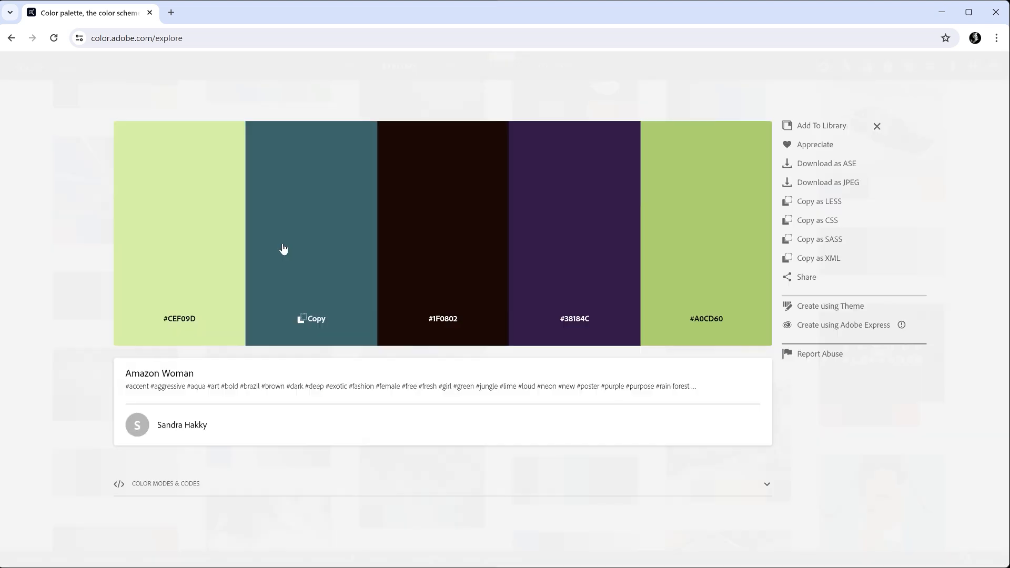
pyautogui.click(844, 183)
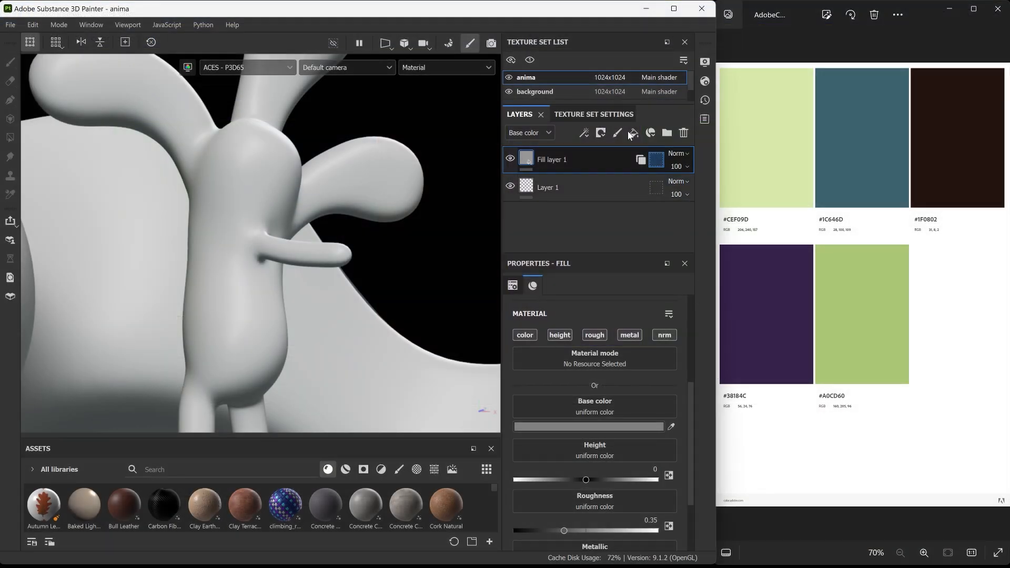
# In Substance 3D Painter, add a fill layer and sample its base color from the palette image's purple #38184C swatch
pyautogui.click(632, 134)
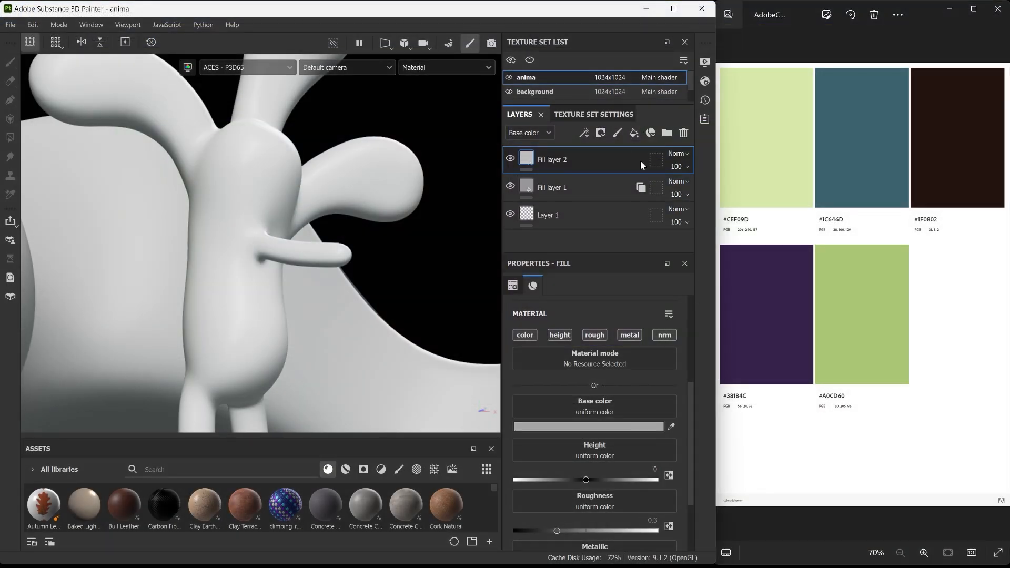
pyautogui.click(671, 426)
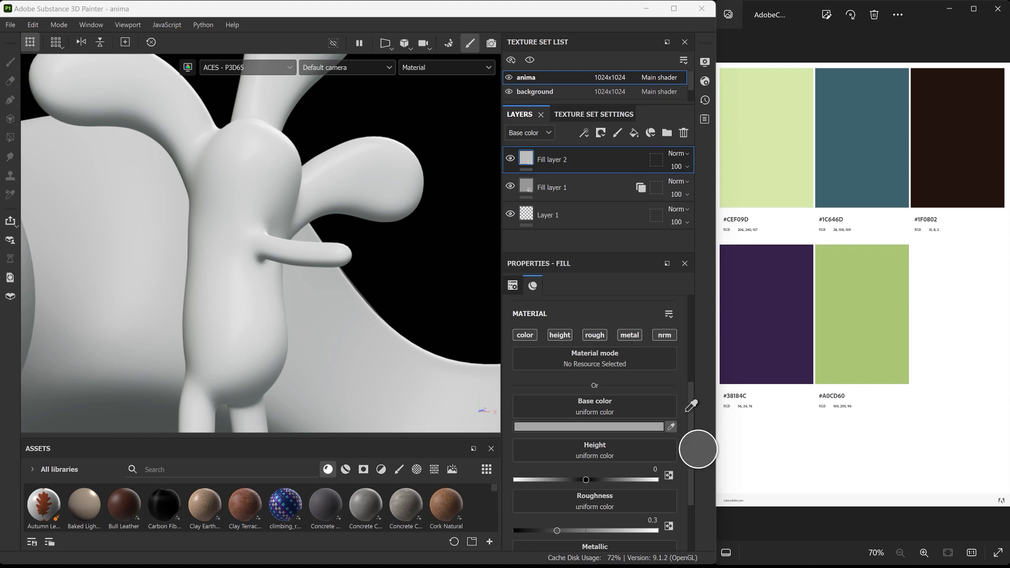
pyautogui.click(770, 301)
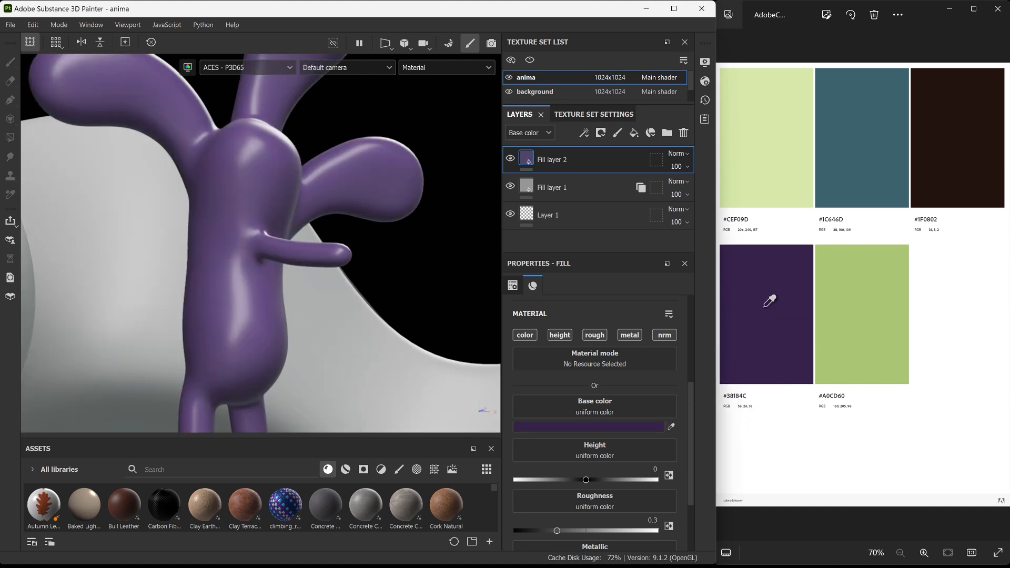
# Add a black mask to the purple fill layer and paint on it over the character's head and body
pyautogui.rightClick(571, 158)
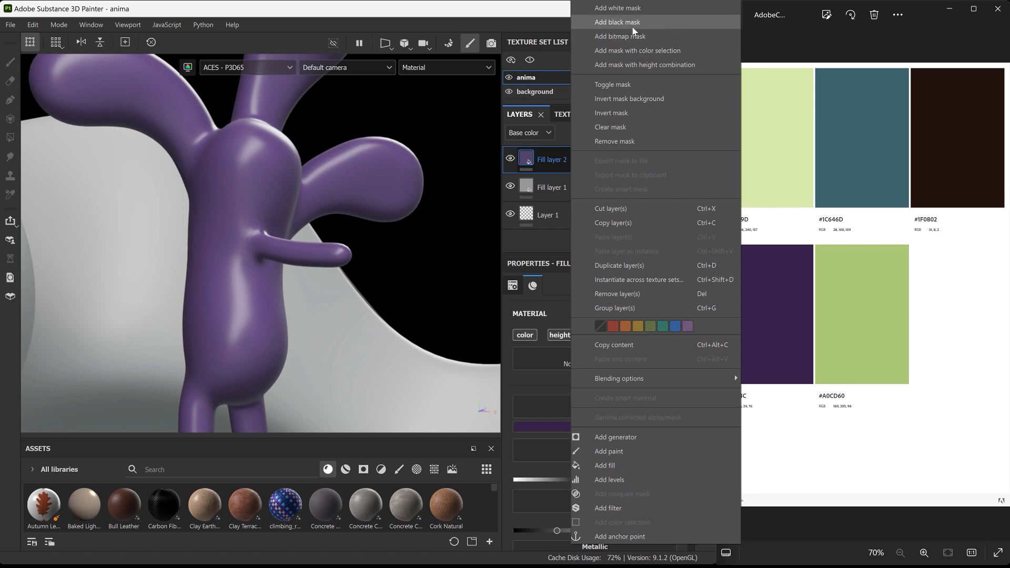
pyautogui.click(617, 22)
pyautogui.press('1')
pyautogui.click(247, 162)
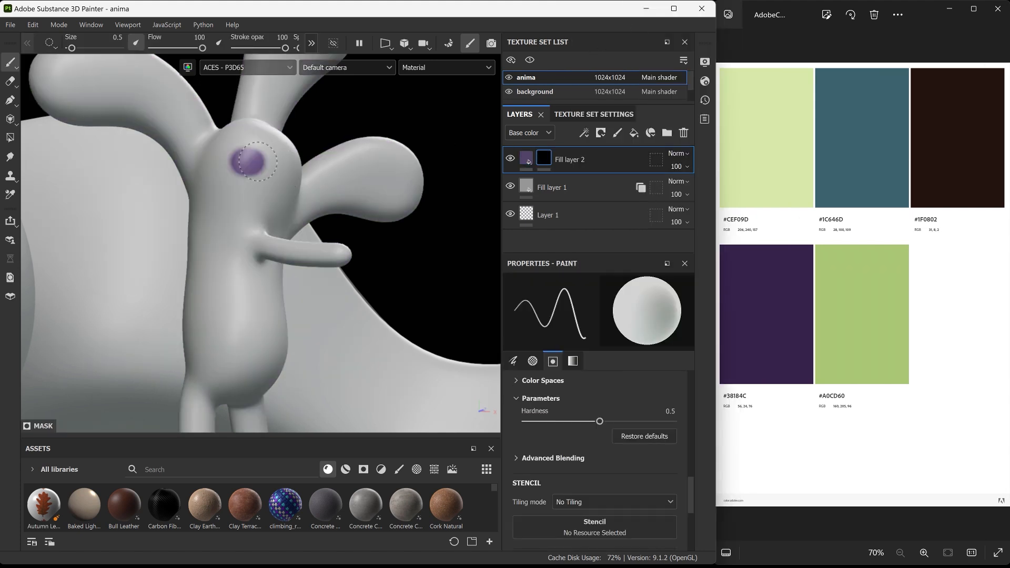
pyautogui.moveTo(258, 161)
pyautogui.mouseDown()
pyautogui.moveTo(231, 177)
pyautogui.moveTo(216, 248)
pyautogui.moveTo(224, 305)
pyautogui.moveTo(252, 370)
pyautogui.moveTo(245, 237)
pyautogui.moveTo(311, 252)
pyautogui.moveTo(258, 221)
pyautogui.moveTo(278, 178)
pyautogui.moveTo(266, 144)
pyautogui.moveTo(194, 363)
pyautogui.moveTo(203, 302)
pyautogui.mouseUp()
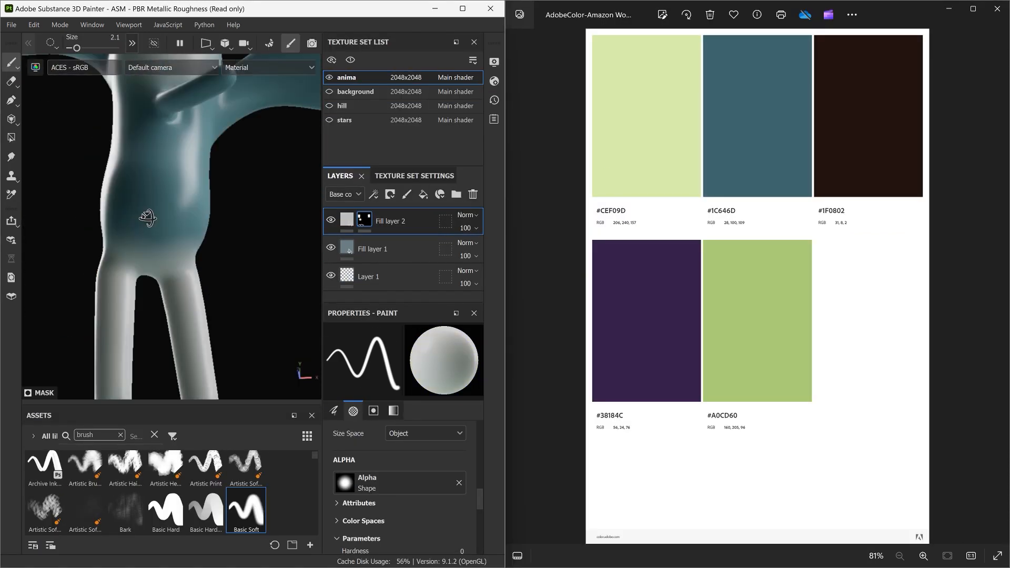
pyautogui.rightClick(364, 219)
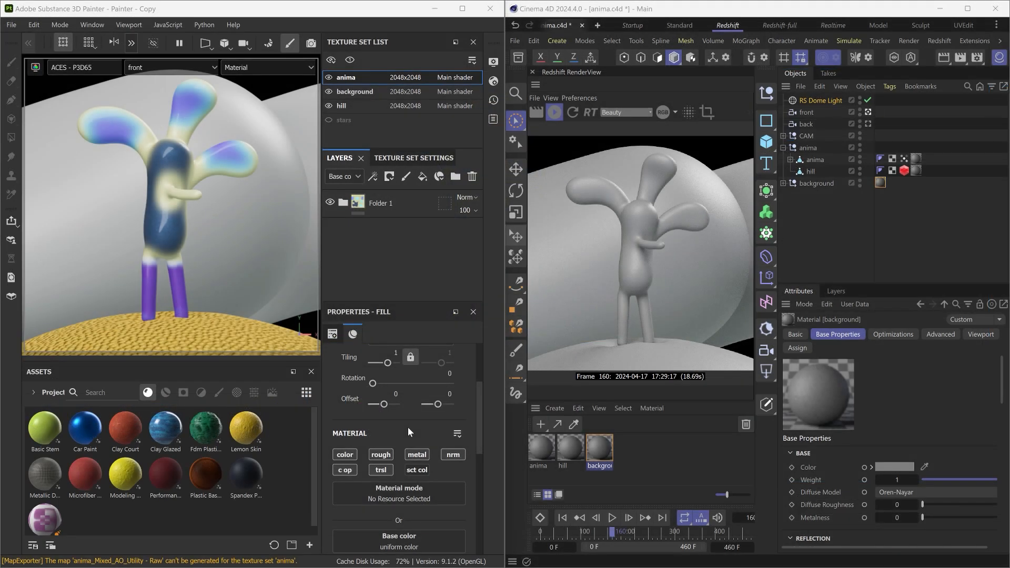
# Open the texture export settings and choose the output template Document channels + Normal + AO (No Alpha)
pyautogui.click(12, 25)
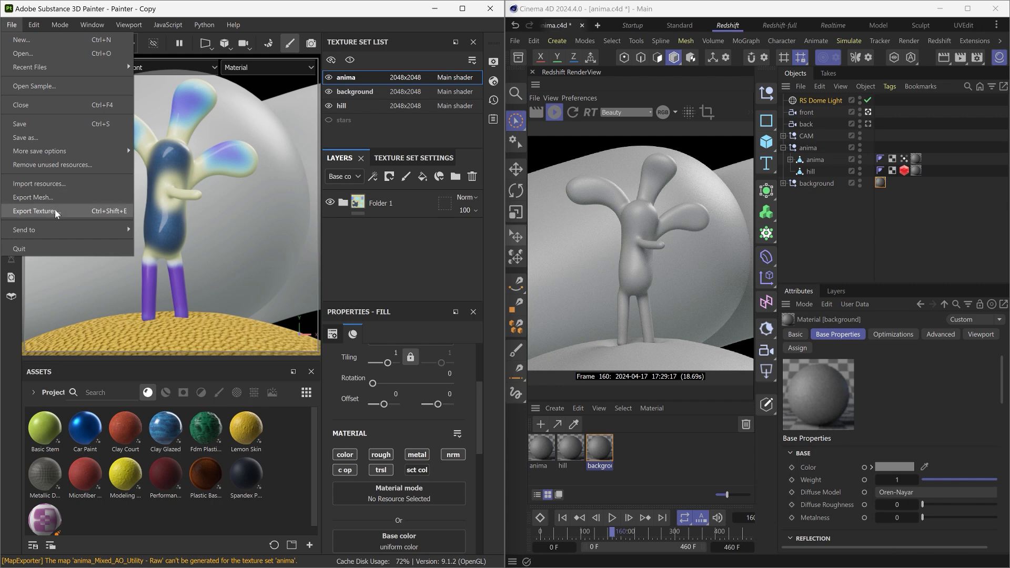
pyautogui.click(55, 209)
pyautogui.click(451, 162)
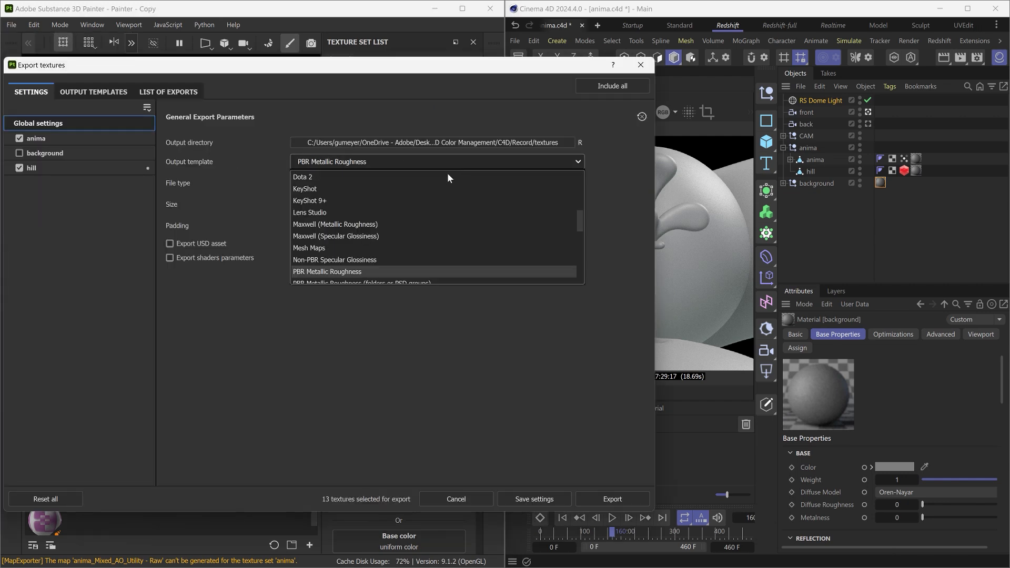
pyautogui.scroll(5, 447, 178)
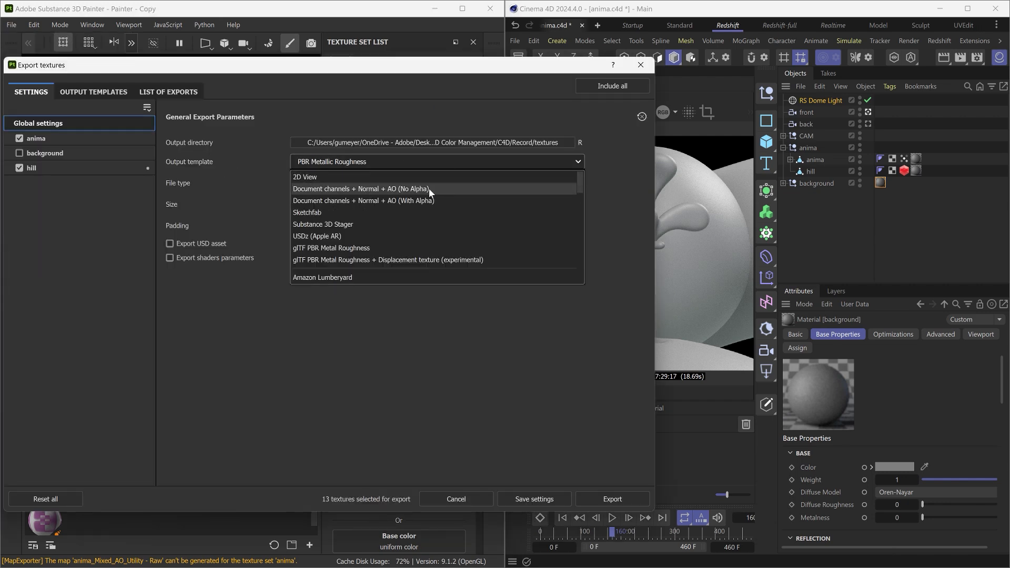
pyautogui.click(431, 188)
# Set the global export file type to sbsar with a bit depth of 16 bits
pyautogui.click(357, 182)
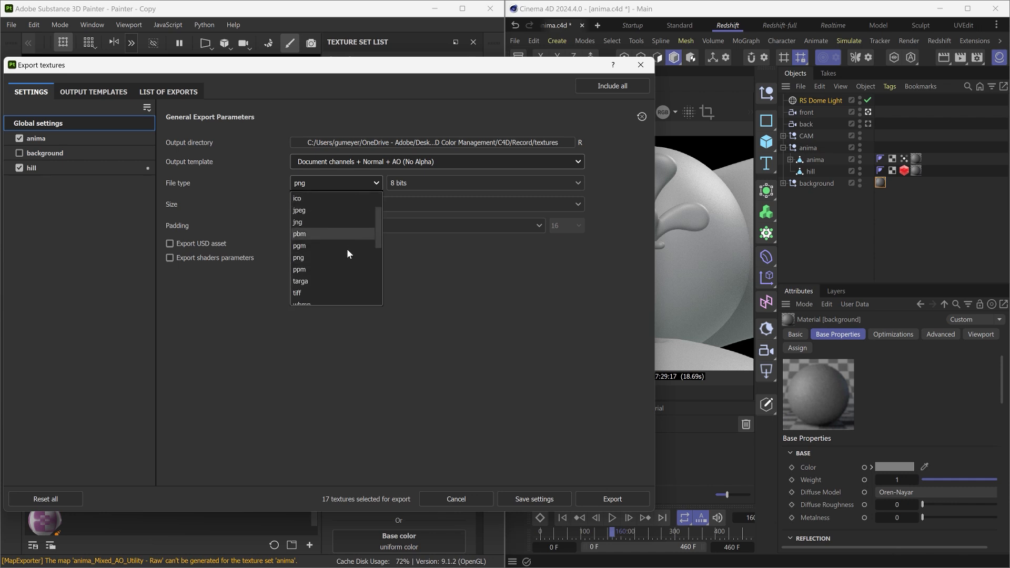
pyautogui.scroll(-5, 321, 299)
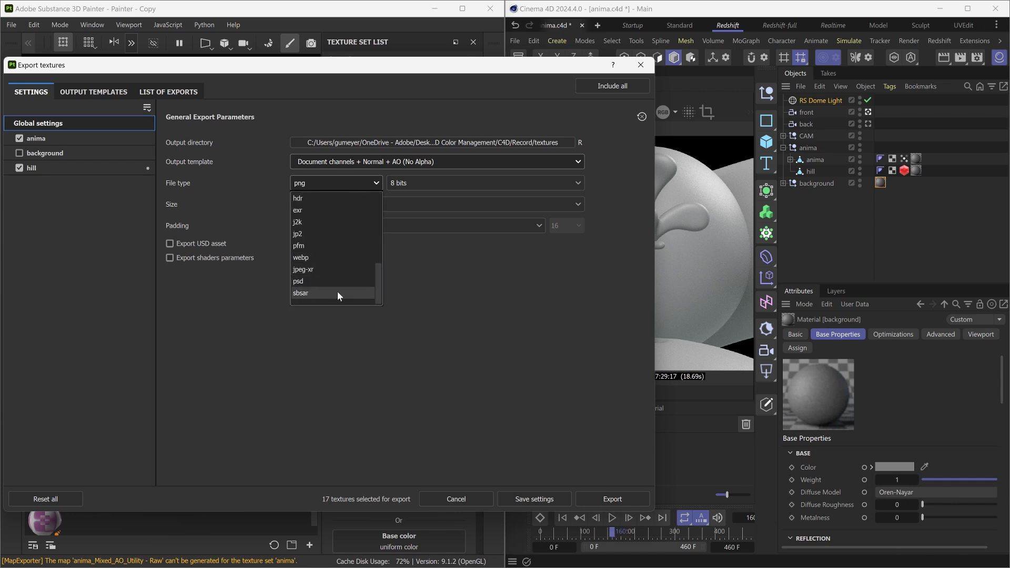
pyautogui.click(337, 291)
pyautogui.click(411, 181)
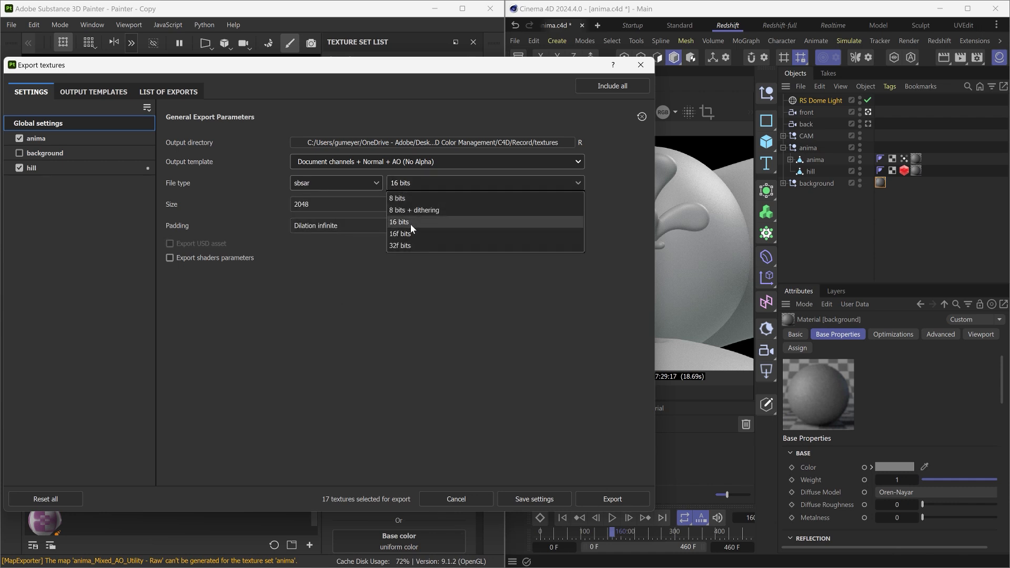
pyautogui.click(410, 223)
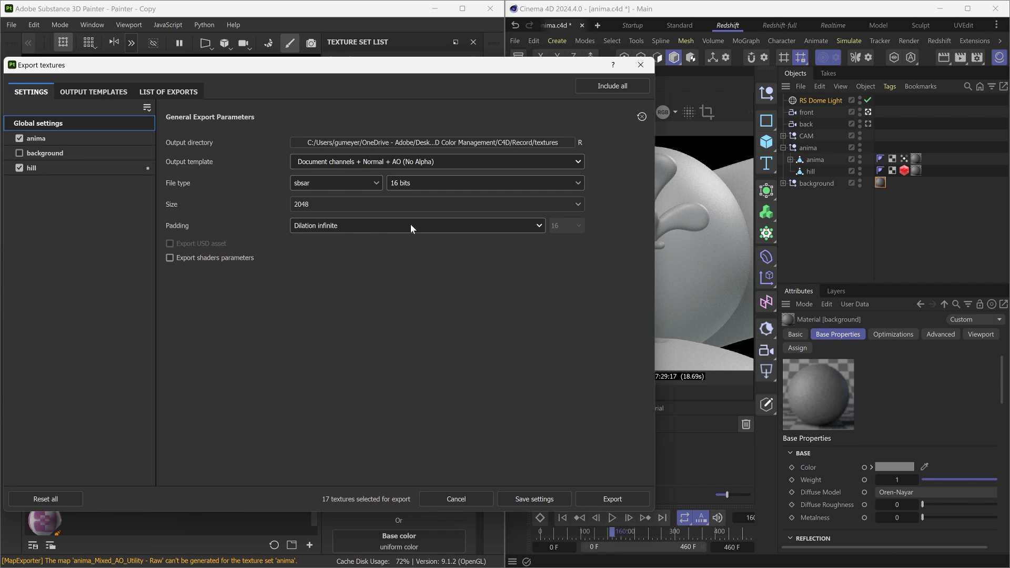
# Override the anima texture set's base color and scattering color output maps to 32f bits
pyautogui.click(64, 136)
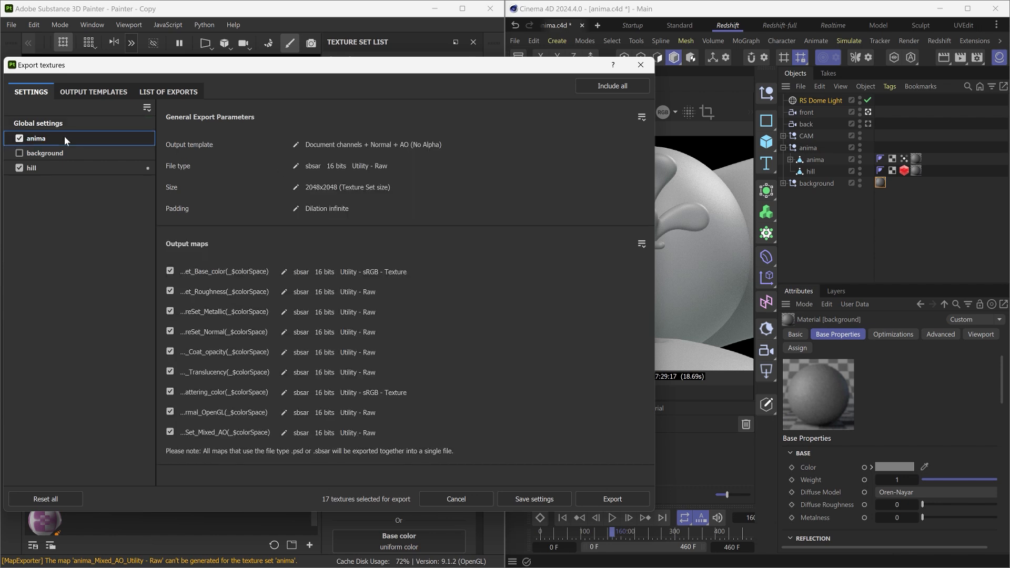
pyautogui.click(284, 272)
pyautogui.click(368, 272)
pyautogui.click(386, 317)
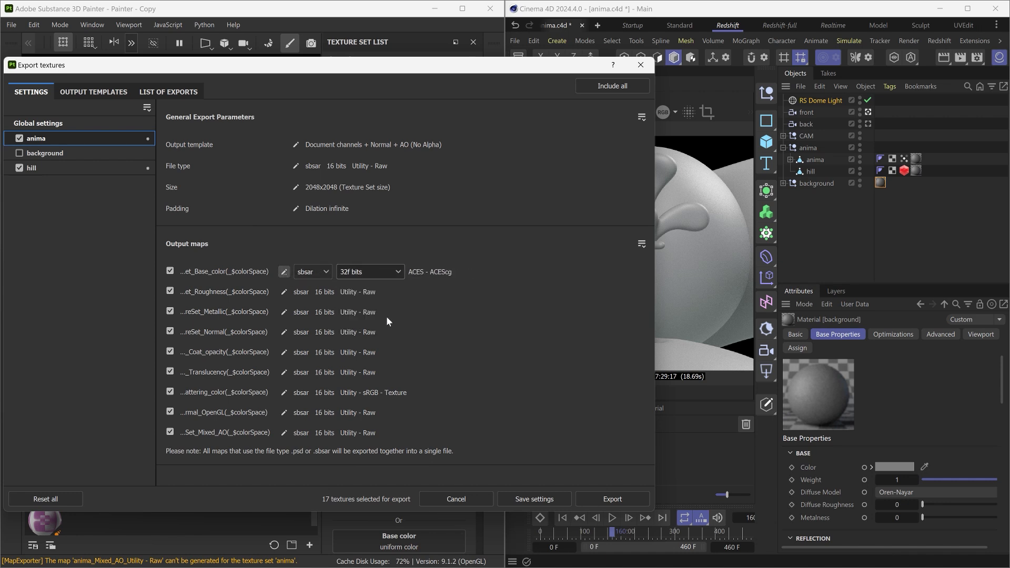
pyautogui.click(284, 392)
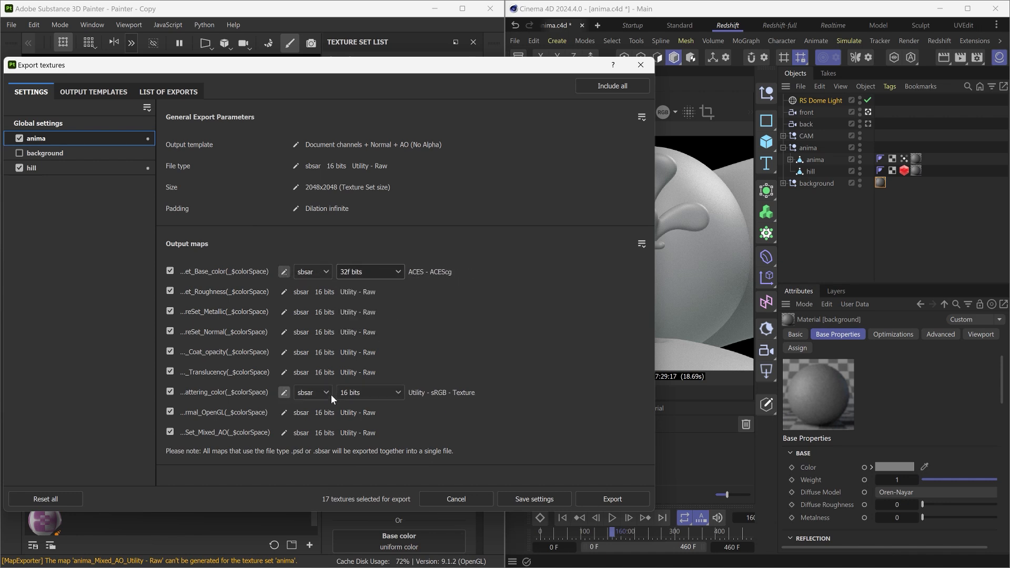
pyautogui.click(369, 393)
pyautogui.click(370, 443)
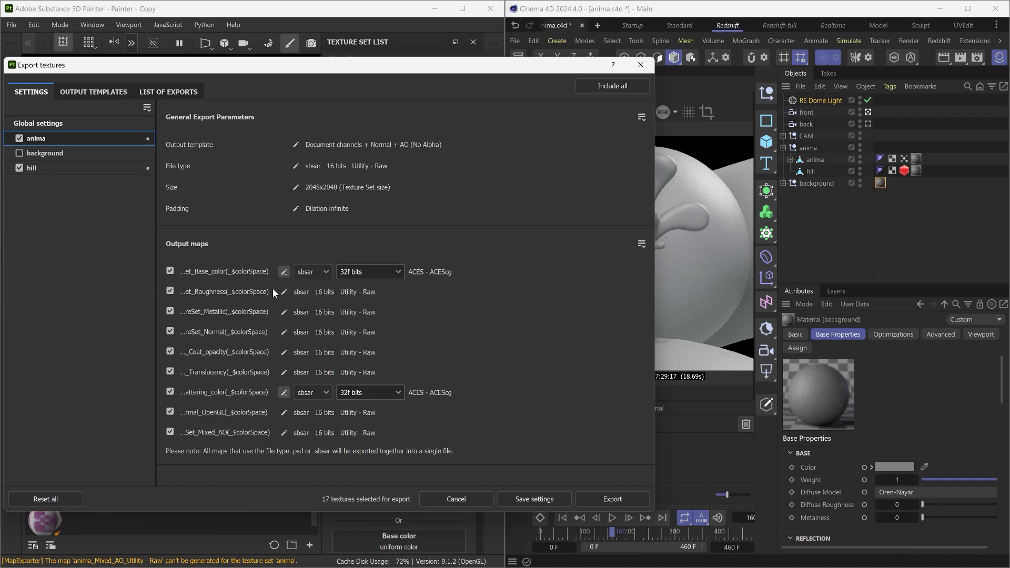
# Override the hill texture set's base color and scattering color maps to 32f bits and export the textures
pyautogui.click(57, 167)
pyautogui.click(285, 271)
pyautogui.click(368, 271)
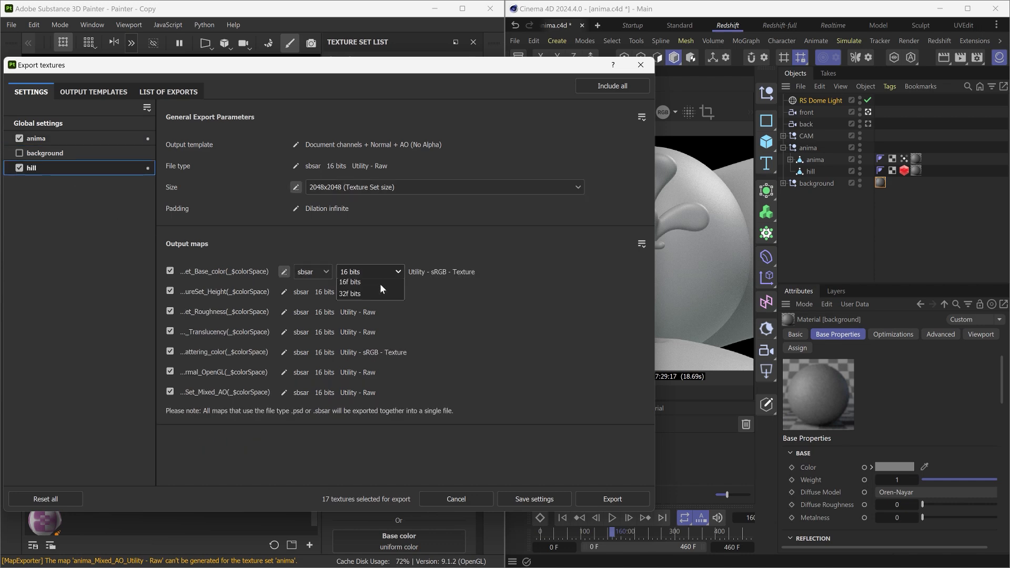
pyautogui.click(355, 333)
pyautogui.click(284, 352)
pyautogui.click(369, 352)
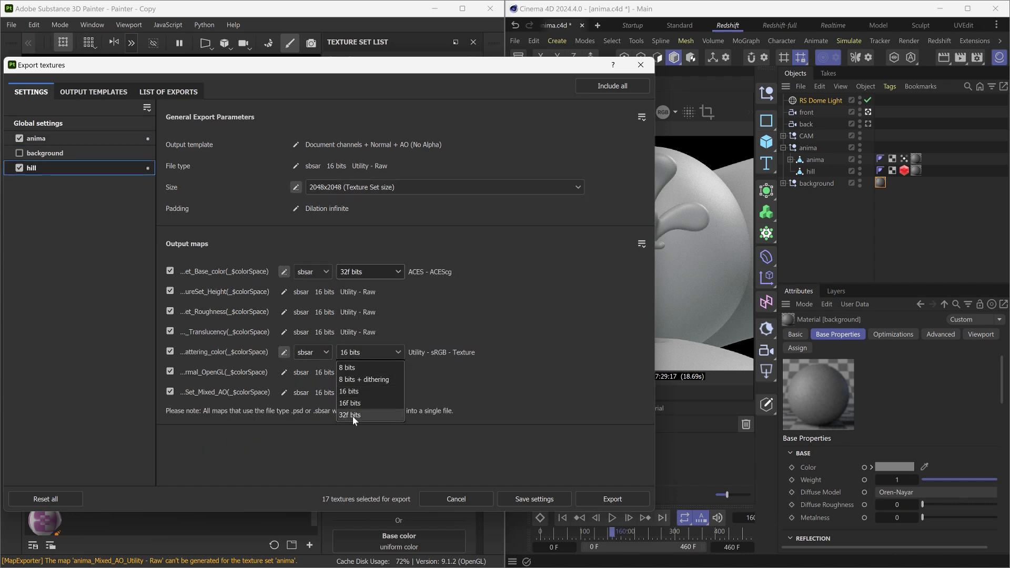
pyautogui.click(352, 415)
pyautogui.click(612, 498)
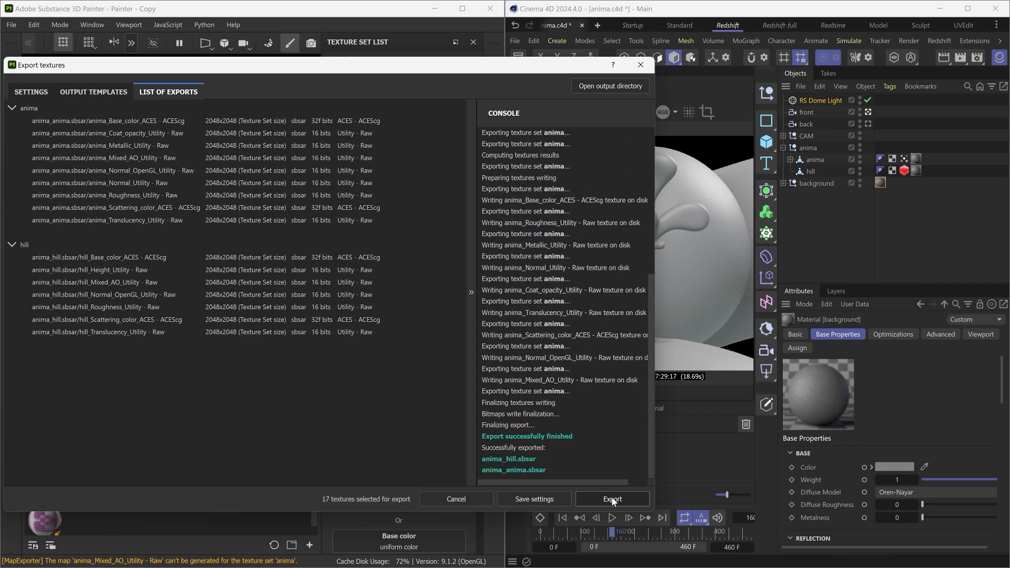
pyautogui.click(641, 65)
# Load the exported anima and hill sbsar files from File Explorer into Cinema 4D's materials
pyautogui.press('super')
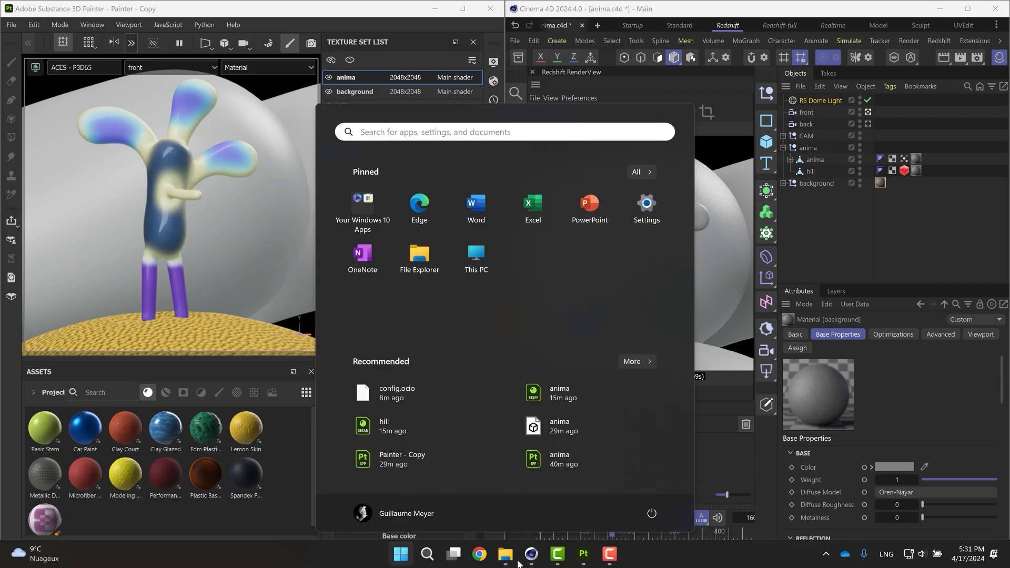
pyautogui.click(510, 557)
pyautogui.moveTo(476, 470); pyautogui.dragTo(650, 459)
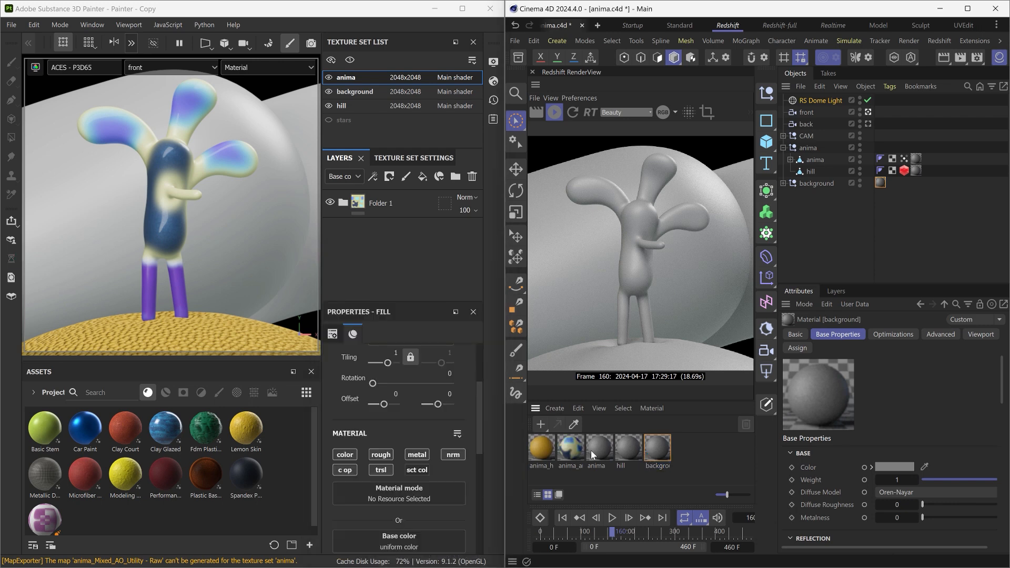
# Assign the imported anima sbsar material to the anima object and the anima_hill material to the hill object
pyautogui.moveTo(778, 237); pyautogui.dragTo(824, 160)
pyautogui.moveTo(544, 447); pyautogui.dragTo(752, 282)
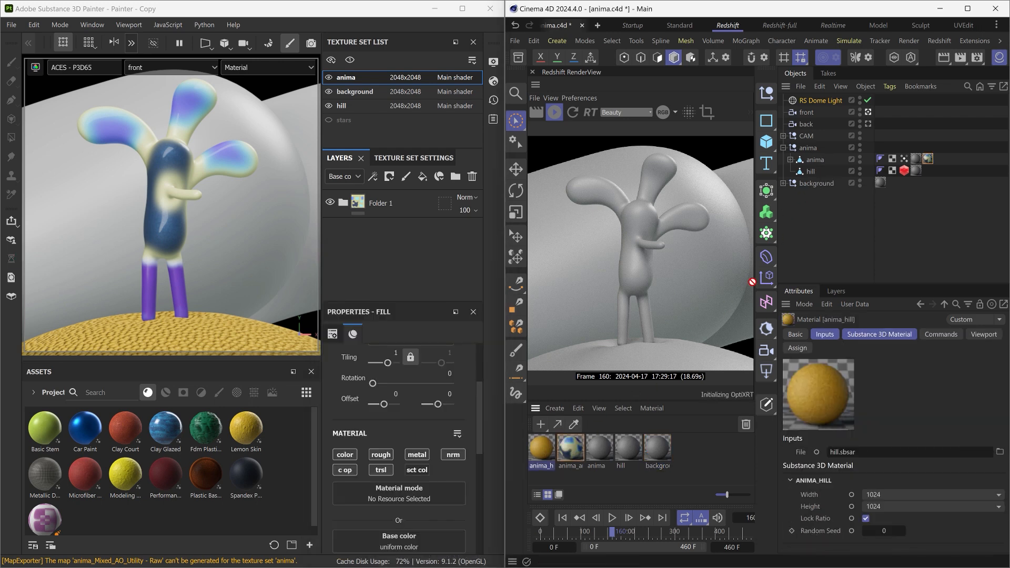
pyautogui.moveTo(817, 173); pyautogui.dragTo(815, 173)
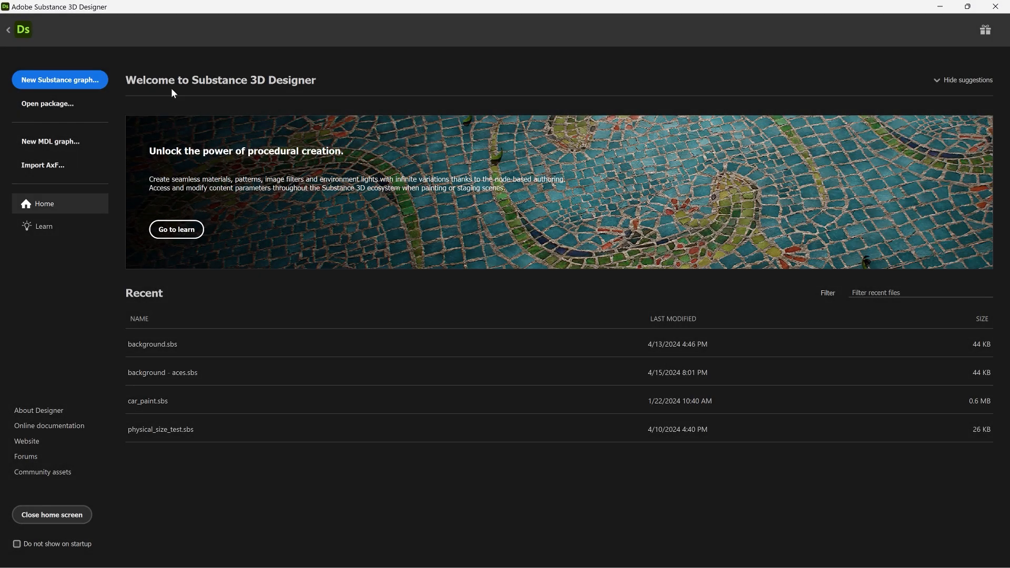
# Switch to Substance 3D Designer and create a new Substance graph from the Metallic Roughness template
pyautogui.click(59, 79)
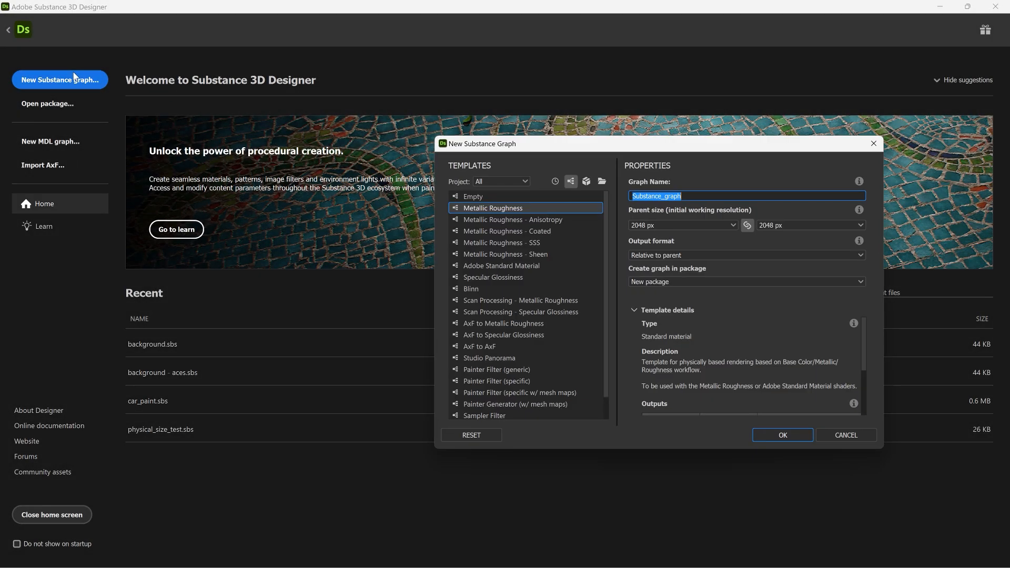
pyautogui.click(772, 441)
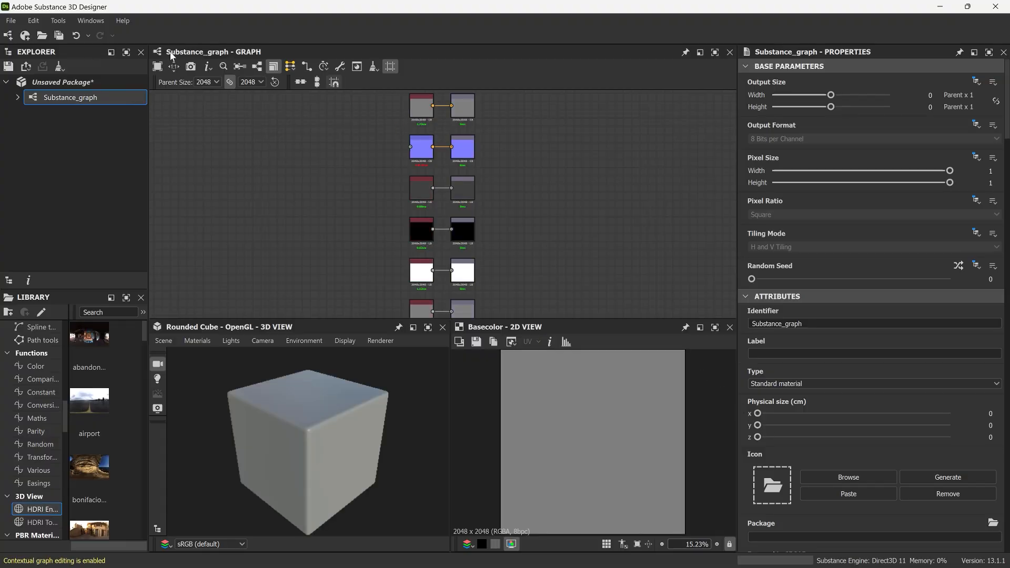
# Set the user project's color management preference to OpenColorIO with the ACES 1.2 configuration
pyautogui.click(40, 21)
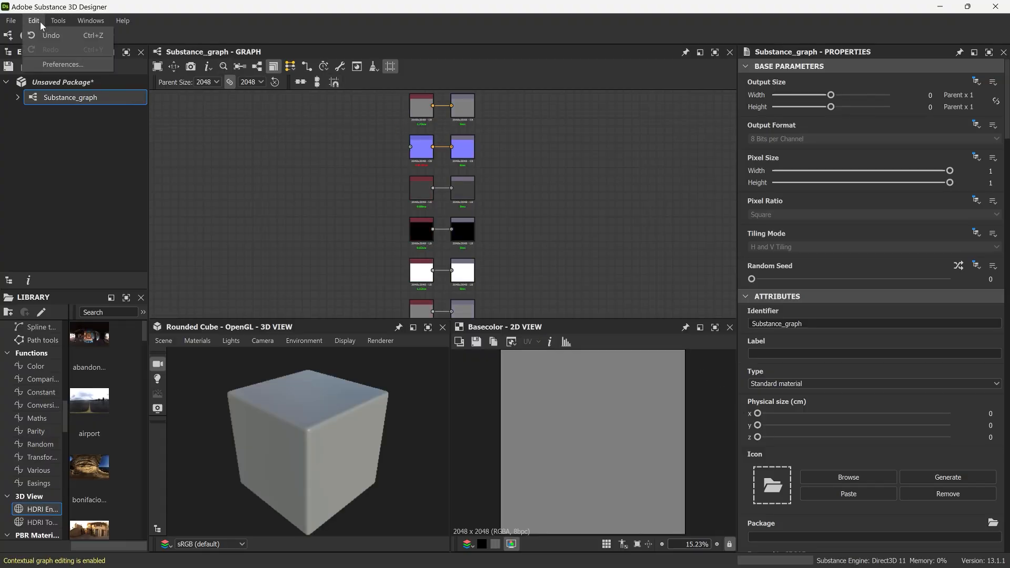
pyautogui.click(56, 65)
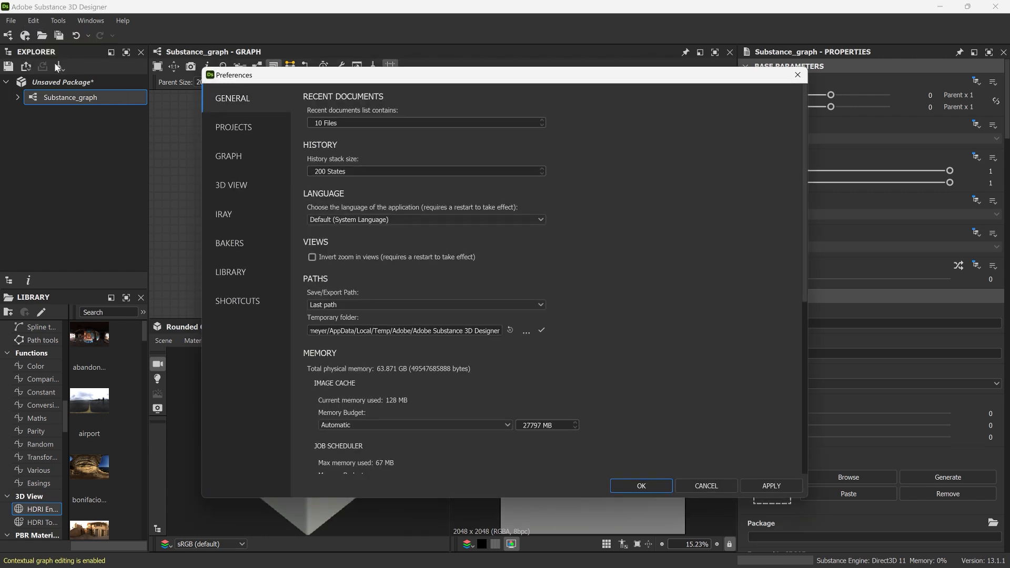
pyautogui.click(236, 131)
pyautogui.click(441, 256)
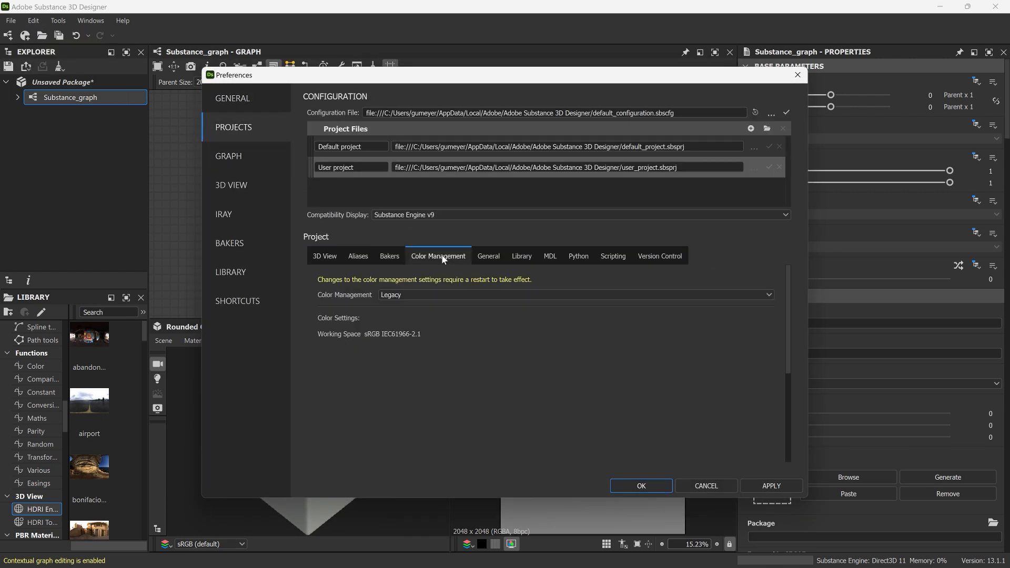
pyautogui.click(396, 296)
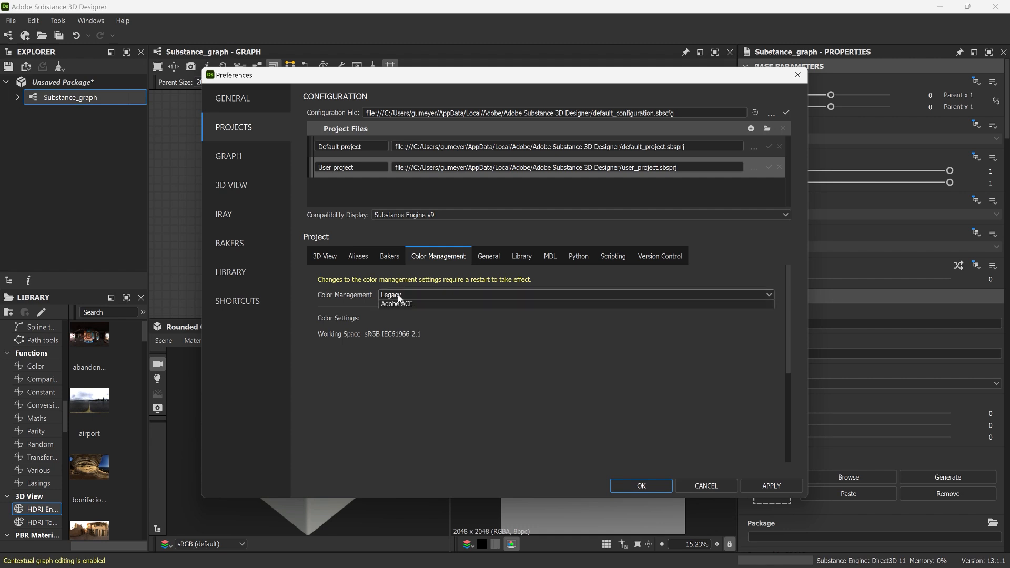
pyautogui.click(396, 311)
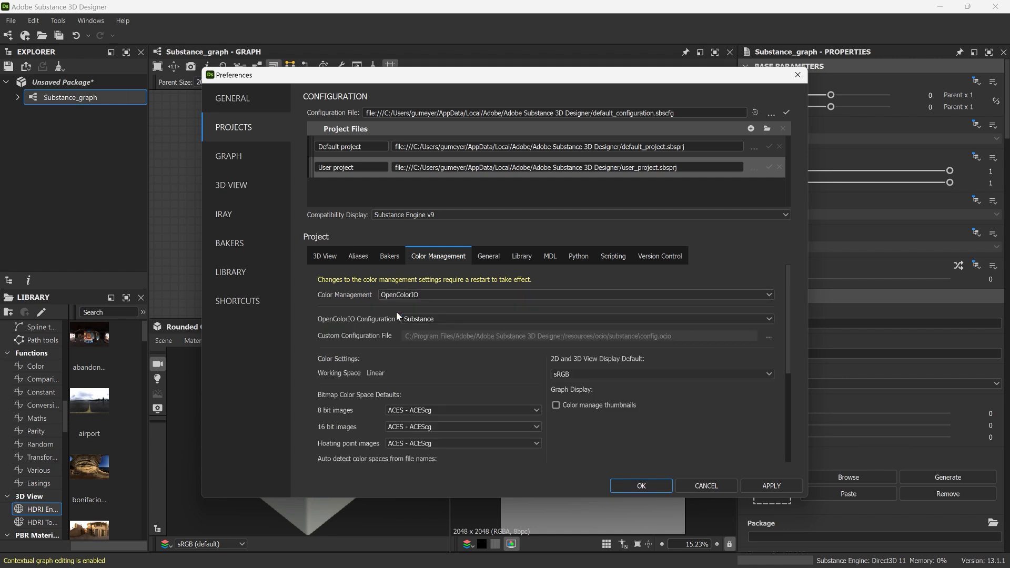
pyautogui.click(430, 320)
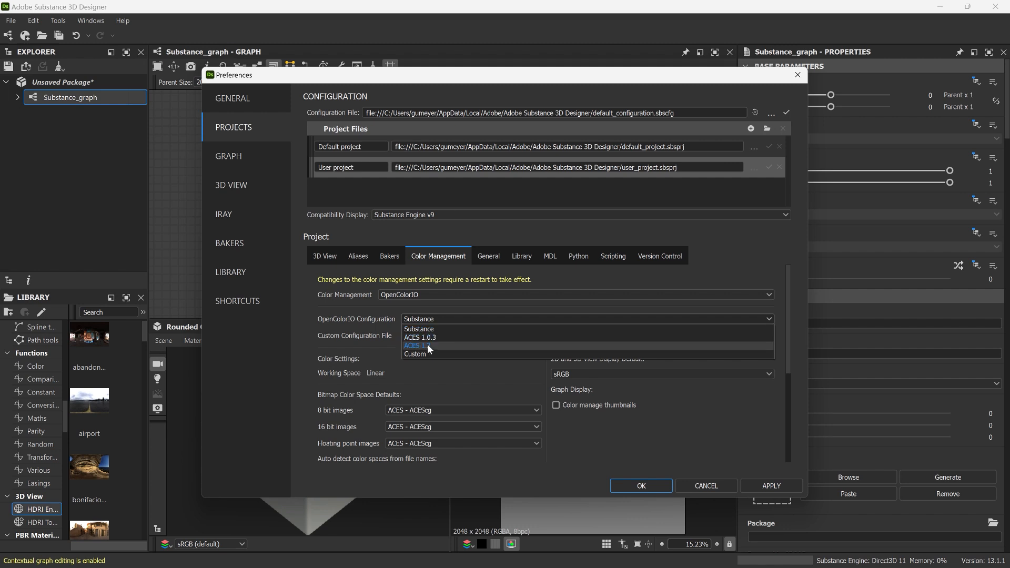
pyautogui.click(427, 345)
# Set the default 2D and 3D view display to P3D65 and accept the preferences
pyautogui.click(603, 374)
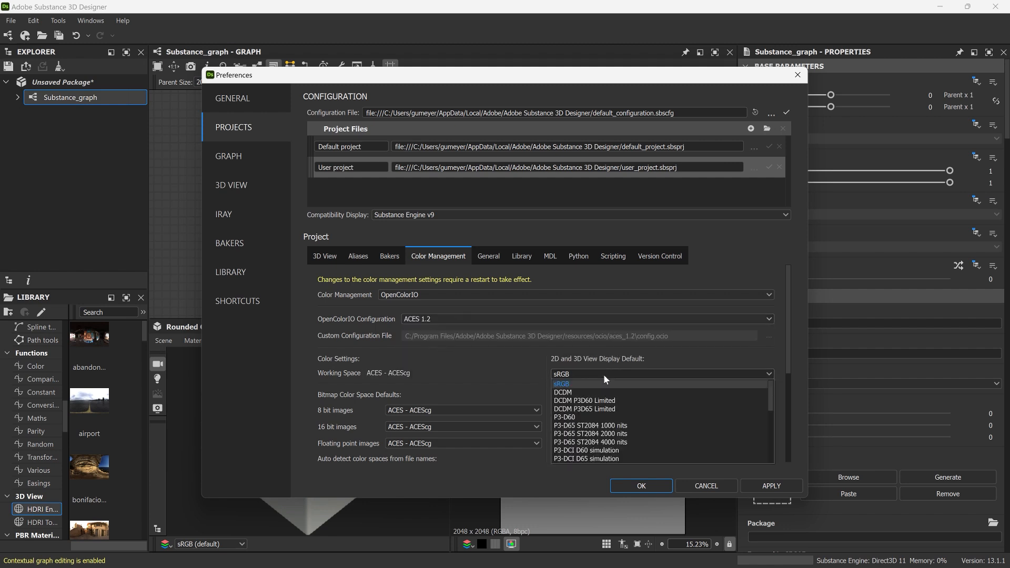
pyautogui.scroll(-1, 594, 418)
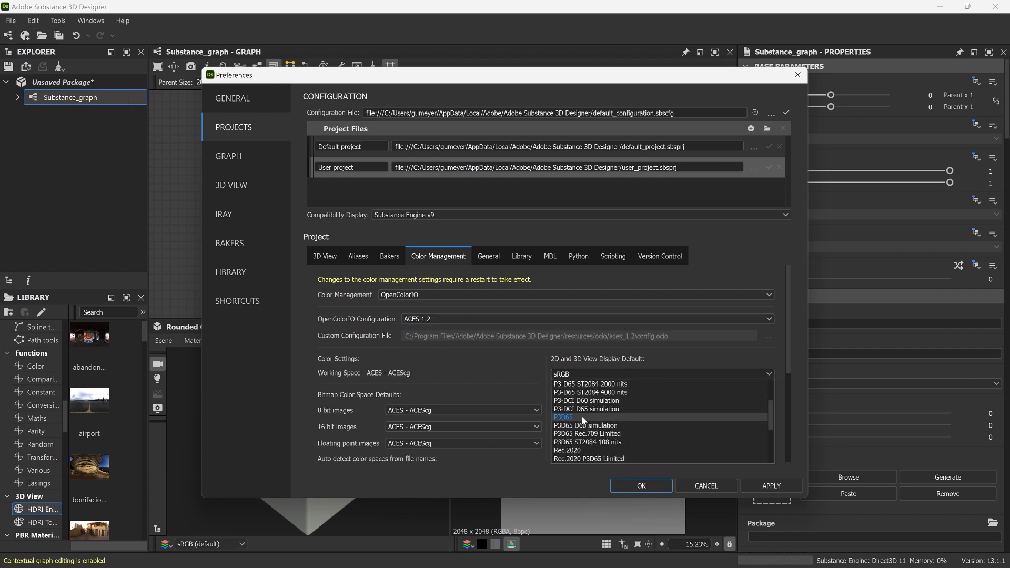
pyautogui.click(603, 417)
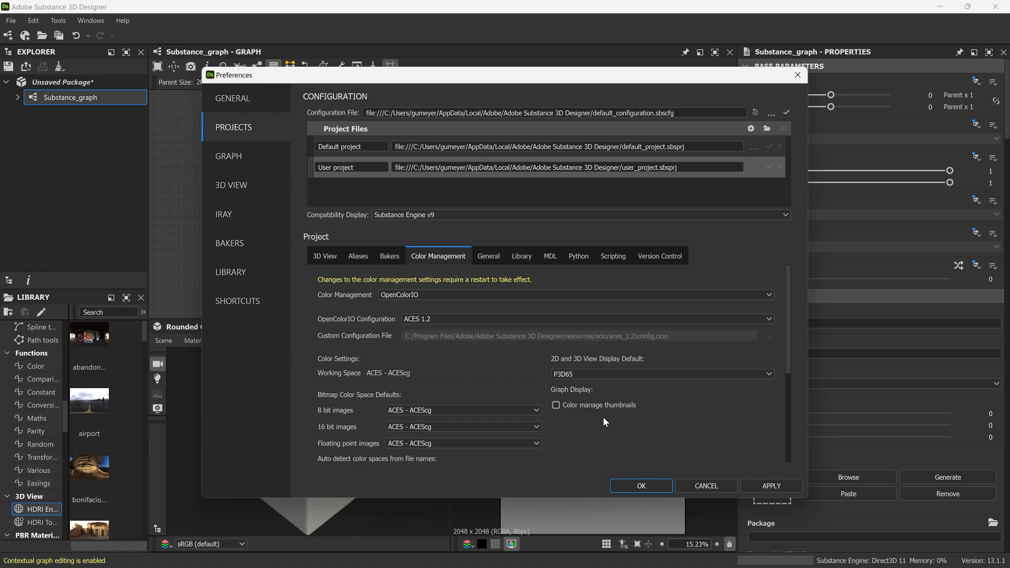
pyautogui.click(635, 484)
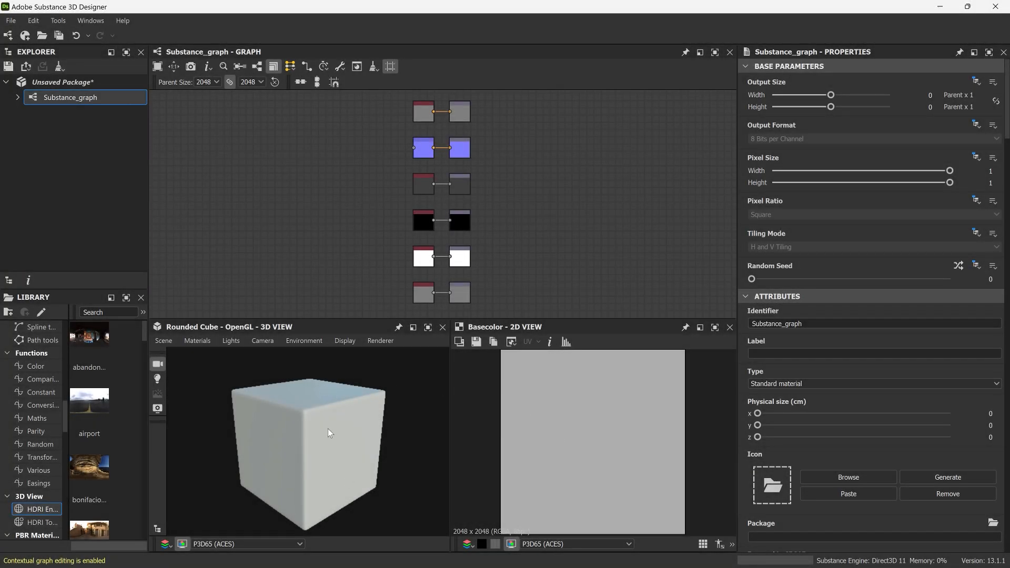
# Set the Base Color output node's color space to ACES - ACEScg
pyautogui.scroll(6, 462, 116)
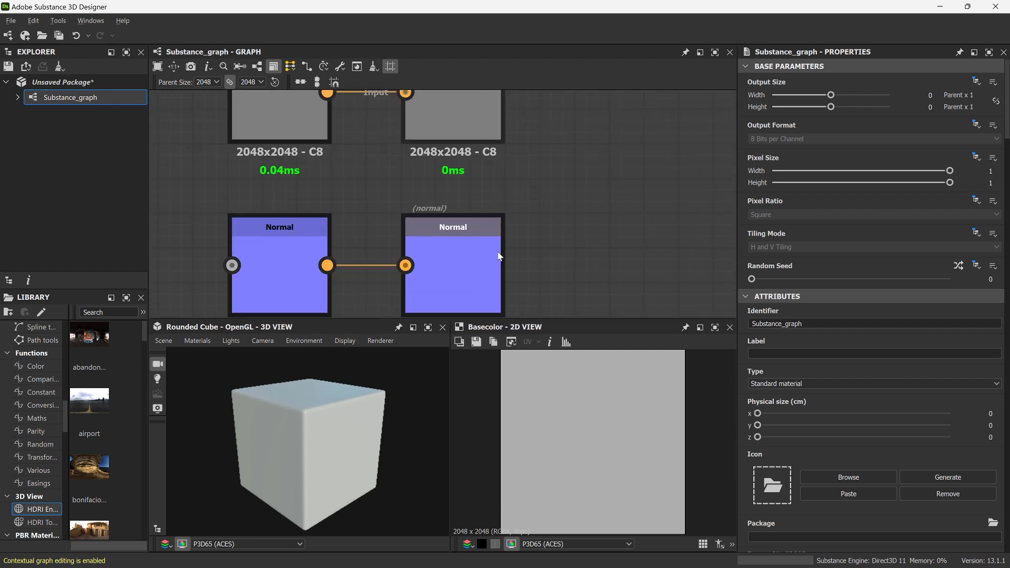
pyautogui.scroll(1, 478, 263)
pyautogui.moveTo(472, 272); pyautogui.dragTo(478, 296, button='middle')
pyautogui.moveTo(474, 188); pyautogui.dragTo(479, 296, button='middle')
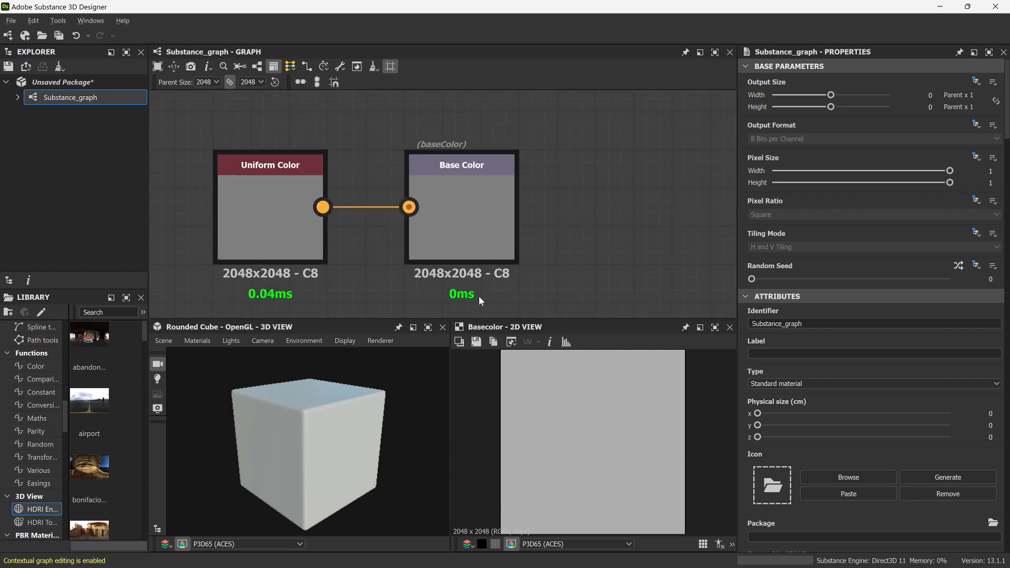
pyautogui.click(465, 225)
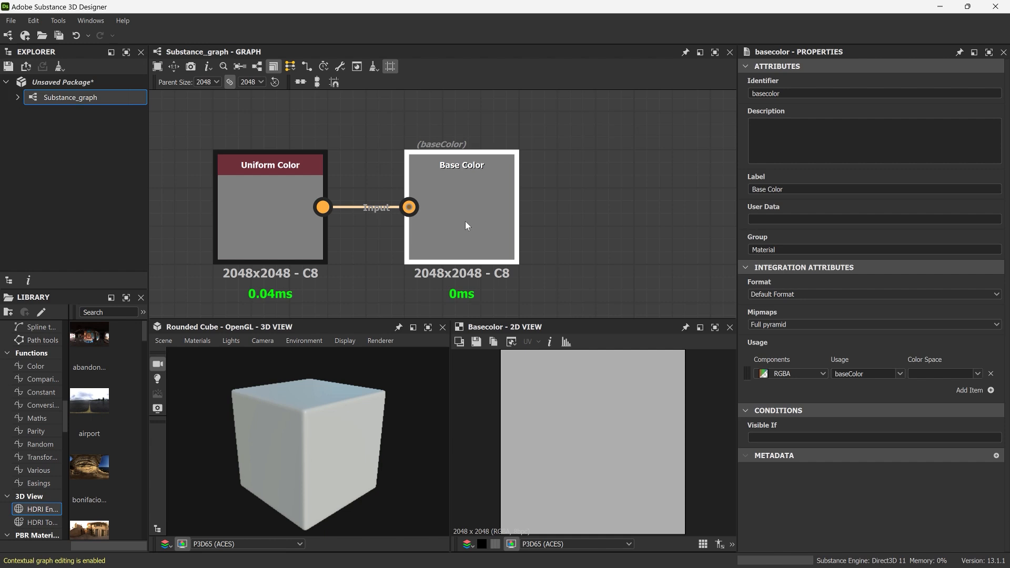
pyautogui.click(941, 375)
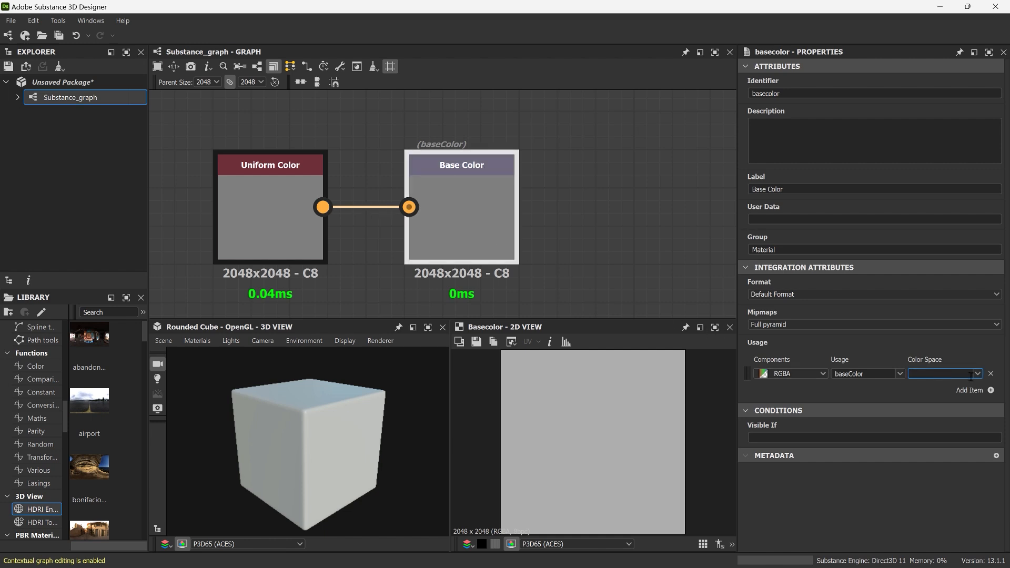
pyautogui.write('ACES - ACEScg')
# Set the output format of the Uniform Color node feeding Base Color to absolute, HDR High Precision (32F)
pyautogui.keyDown('alt'); pyautogui.moveTo(591, 270); pyautogui.dragTo(551, 74, button='right'); pyautogui.keyUp('alt')
pyautogui.moveTo(568, 181); pyautogui.dragTo(537, 51, button='middle')
pyautogui.keyDown('alt'); pyautogui.moveTo(566, 202); pyautogui.dragTo(562, 146, button='right'); pyautogui.keyUp('alt')
pyautogui.moveTo(544, 169); pyautogui.dragTo(526, 153, button='middle')
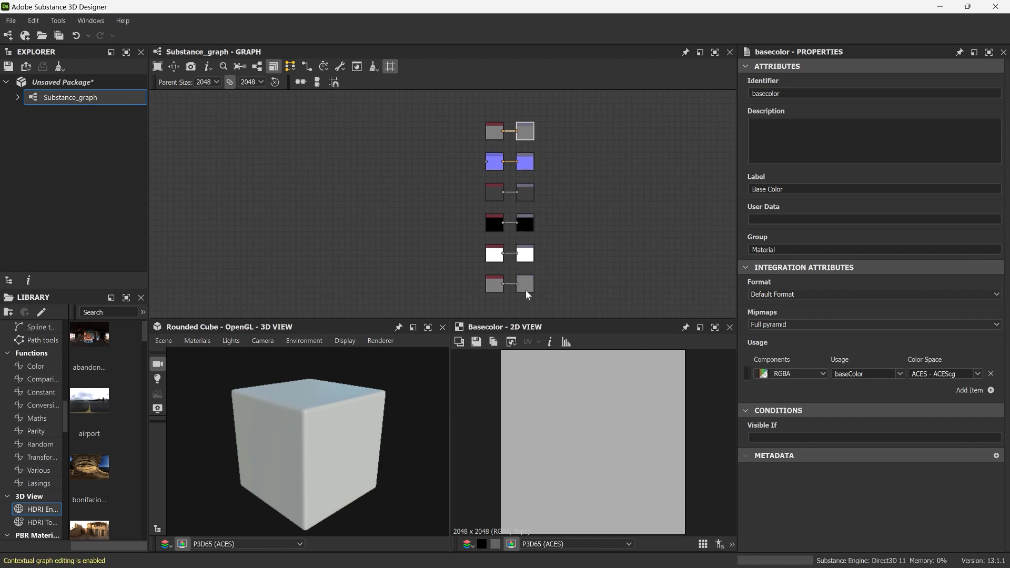
pyautogui.keyDown('alt'); pyautogui.moveTo(496, 130); pyautogui.dragTo(513, 329, button='right'); pyautogui.keyUp('alt')
pyautogui.moveTo(451, 236); pyautogui.dragTo(405, 294, button='middle')
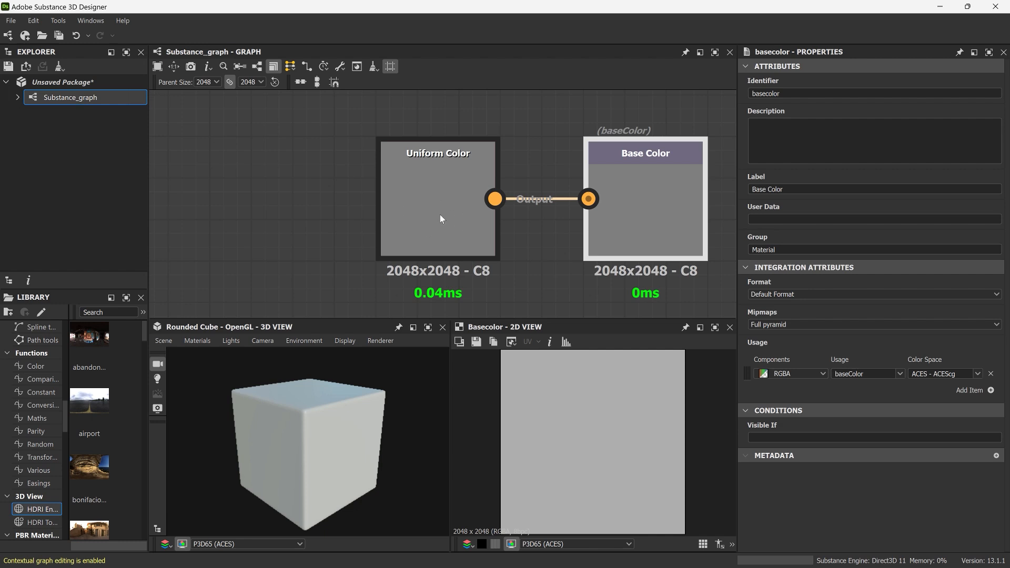
pyautogui.click(440, 218)
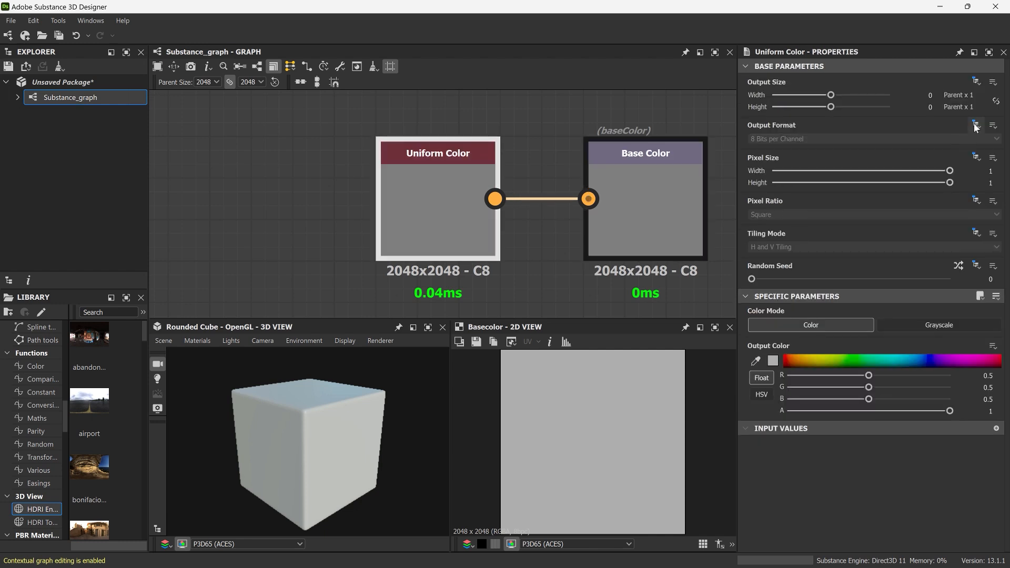
pyautogui.click(976, 126)
pyautogui.click(942, 153)
pyautogui.click(851, 138)
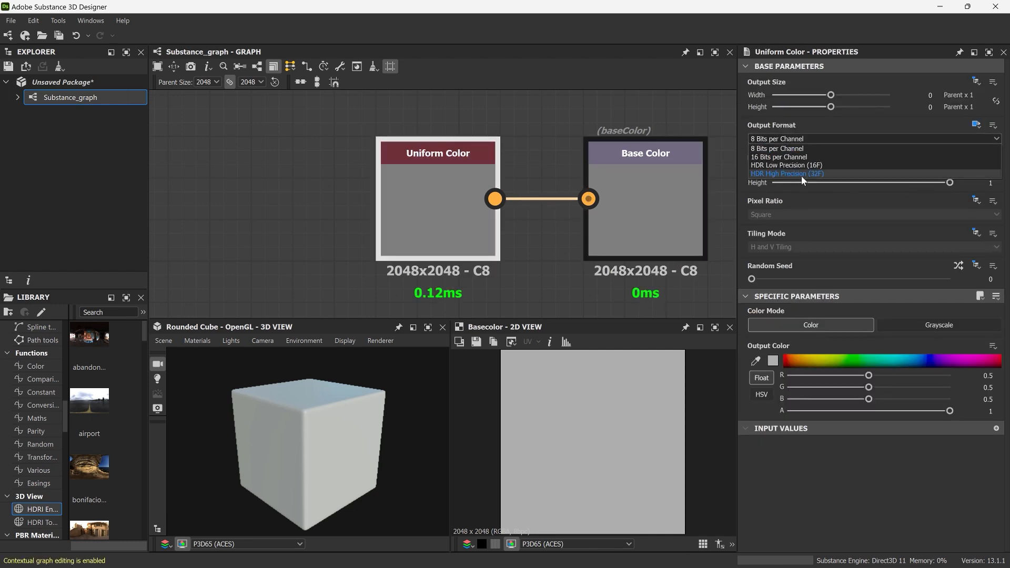
pyautogui.click(844, 174)
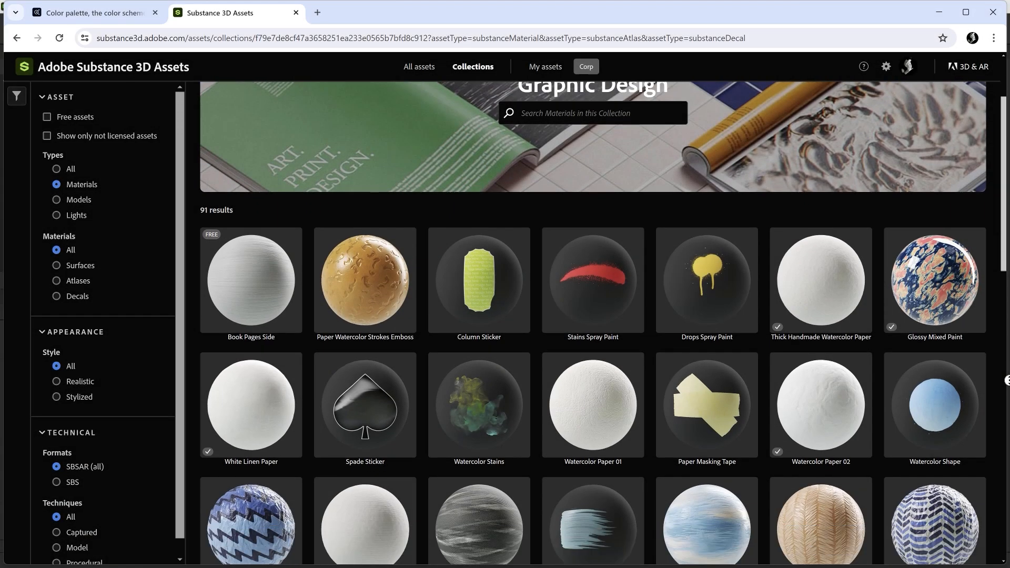
# Browse the materials of the Graphic Design collection on the Adobe Substance 3D Assets website
pyautogui.scroll(-5, 593, 336)
pyautogui.scroll(-8, 592, 336)
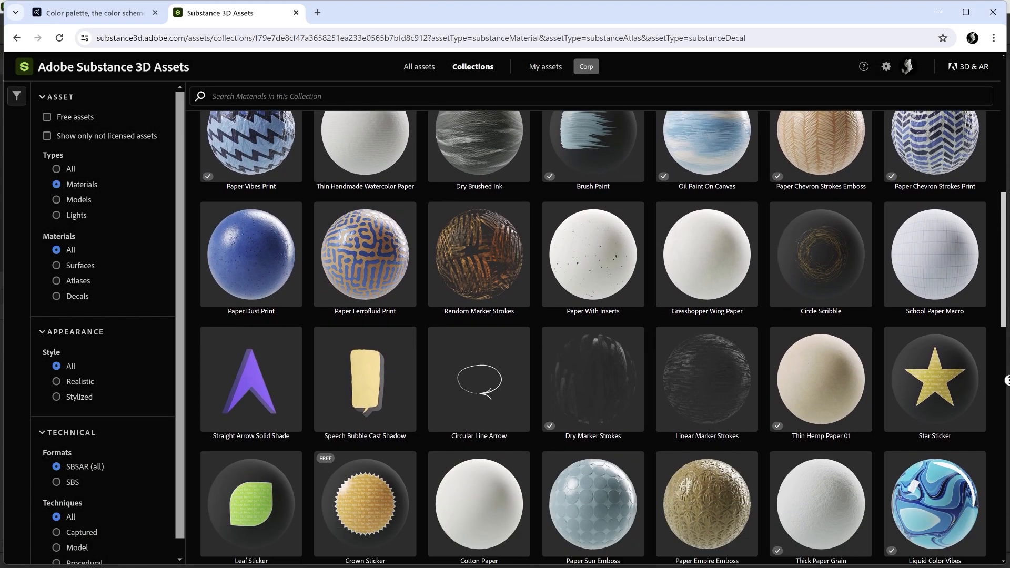
pyautogui.scroll(-3, 593, 337)
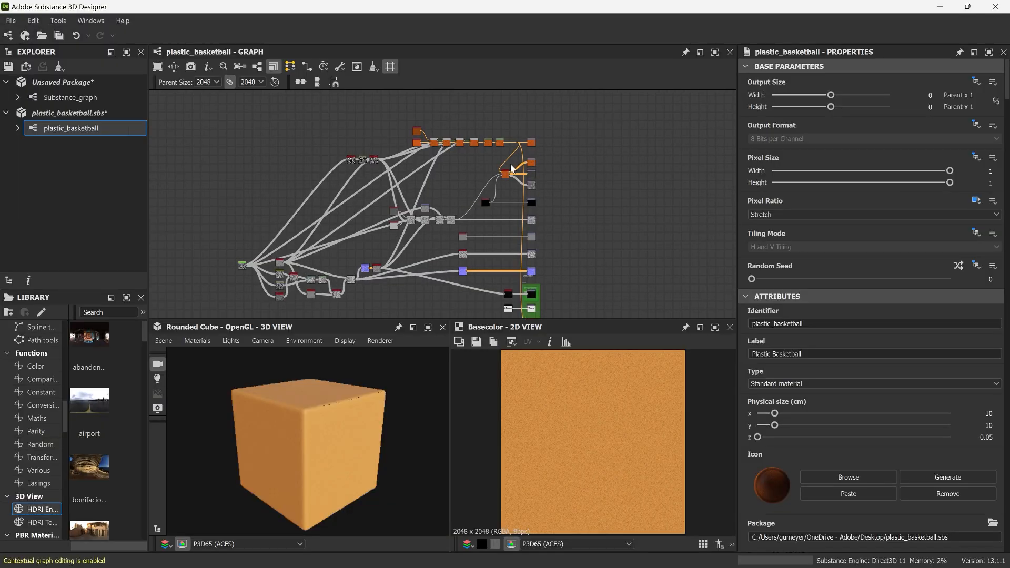
# In plastic_basketball, set the Base Color output's color space to ACES - ACEScg and the lower Uniform Color node's format to absolute HDR High Precision (32F)
pyautogui.click(588, 233)
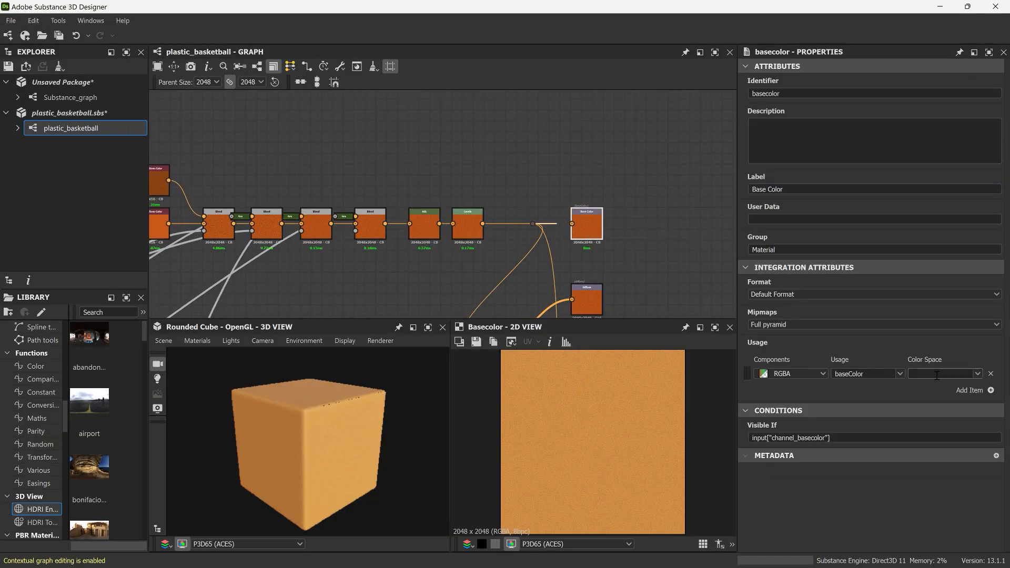
pyautogui.write('ACES - ACEScg')
pyautogui.moveTo(344, 163); pyautogui.dragTo(462, 168, button='middle')
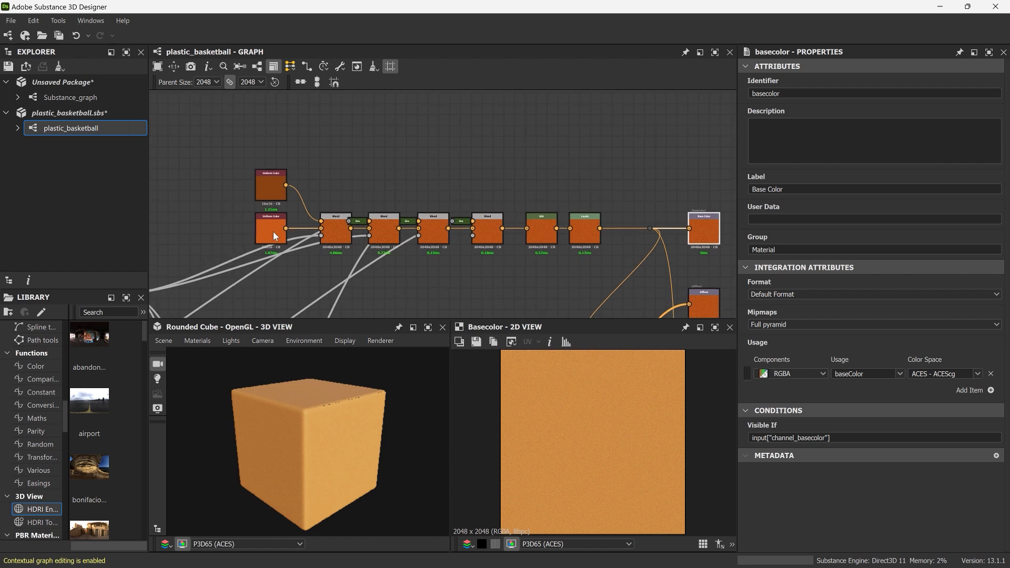
pyautogui.click(272, 232)
pyautogui.click(977, 121)
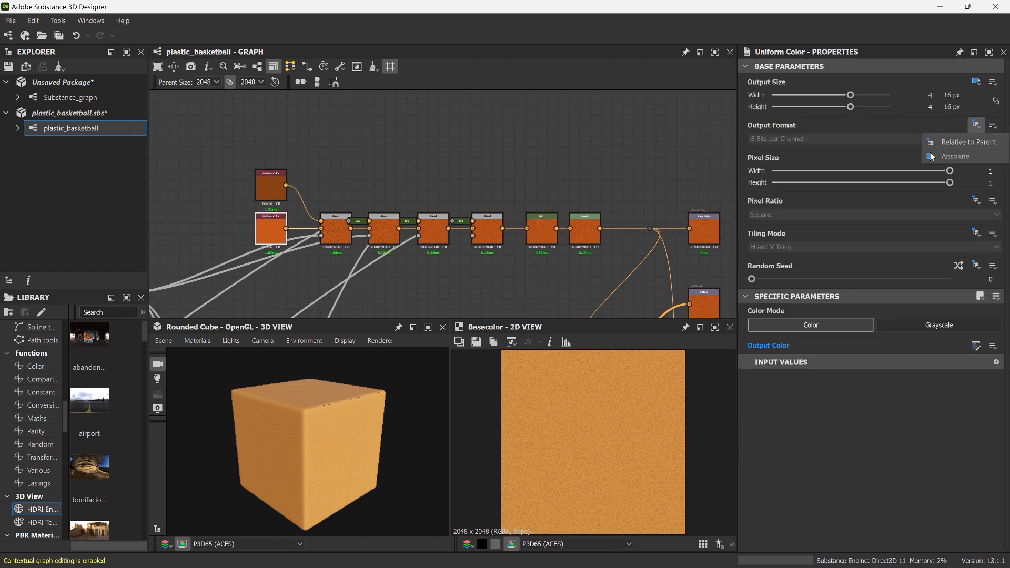
pyautogui.click(962, 155)
pyautogui.click(812, 139)
pyautogui.click(774, 174)
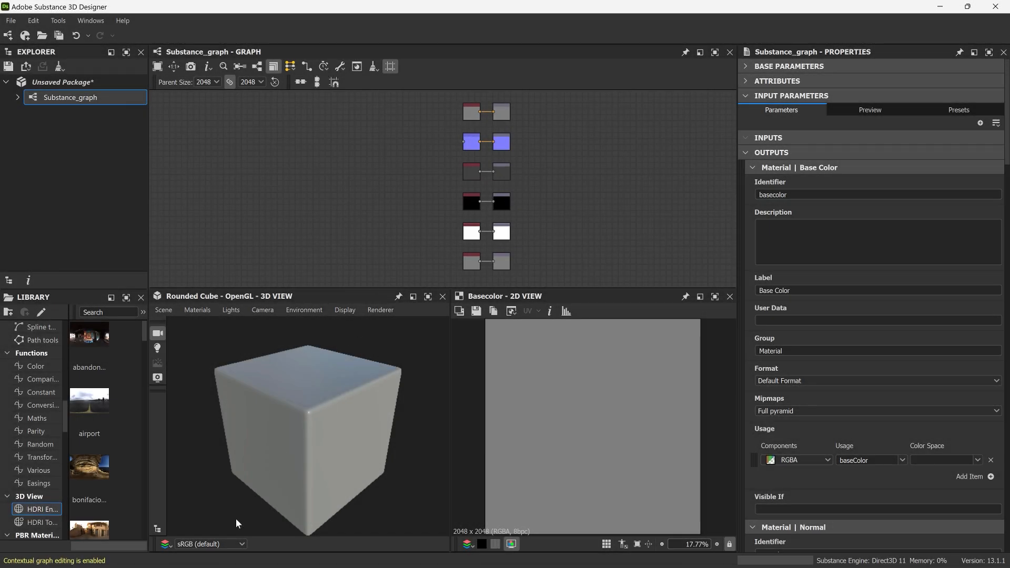
# Set the 3D view's color profile to ACES sRGB (default) and inspect the rounded cube
pyautogui.click(221, 544)
pyautogui.click(220, 563)
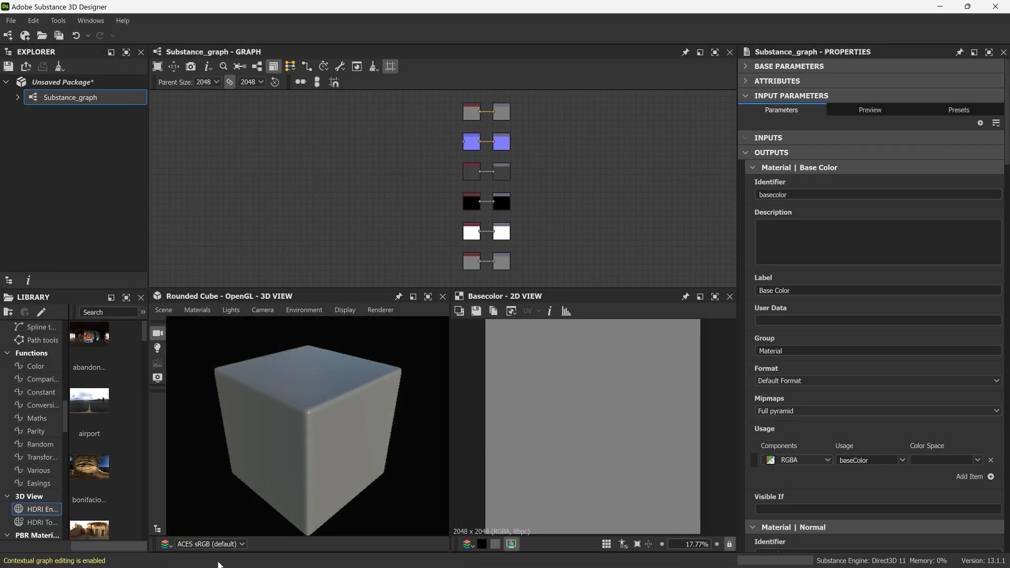
pyautogui.moveTo(308, 430); pyautogui.dragTo(314, 389)
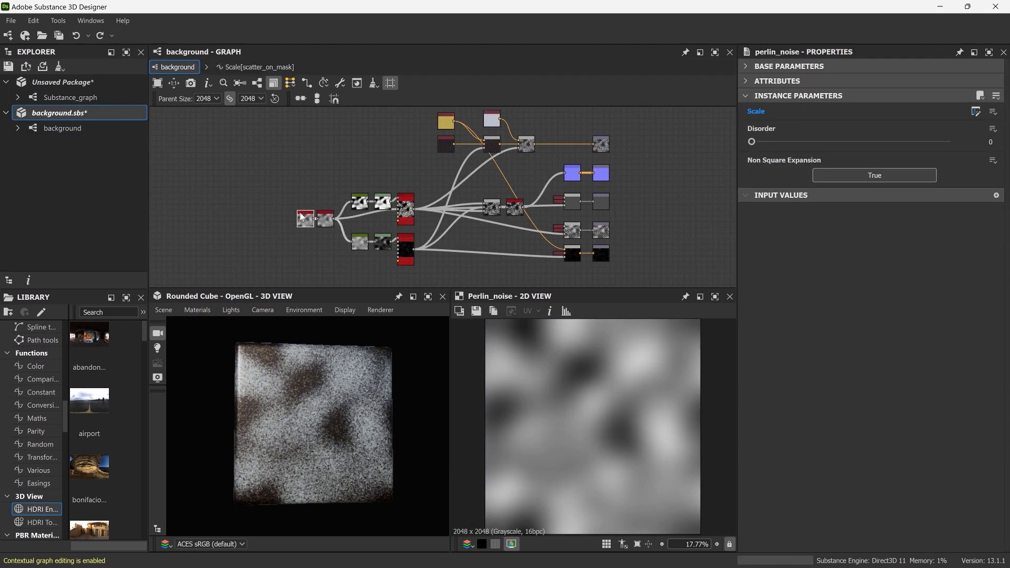
# Try out the Perlin Noise node's Disorder value in the background graph and expose Disorder as a graph parameter
pyautogui.scroll(1, 302, 235)
pyautogui.moveTo(751, 143); pyautogui.dragTo(730, 142)
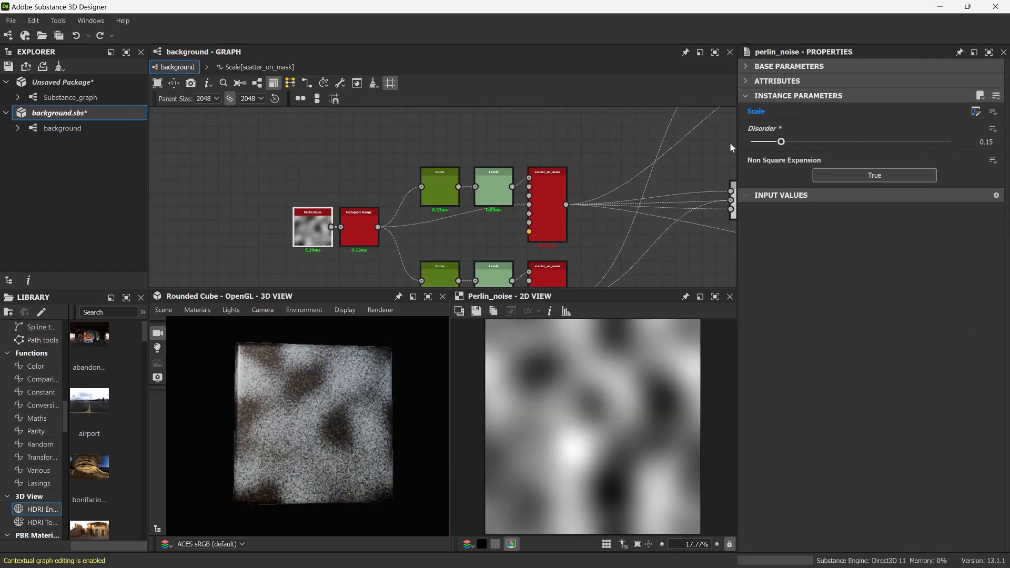
pyautogui.click(994, 129)
pyautogui.click(970, 144)
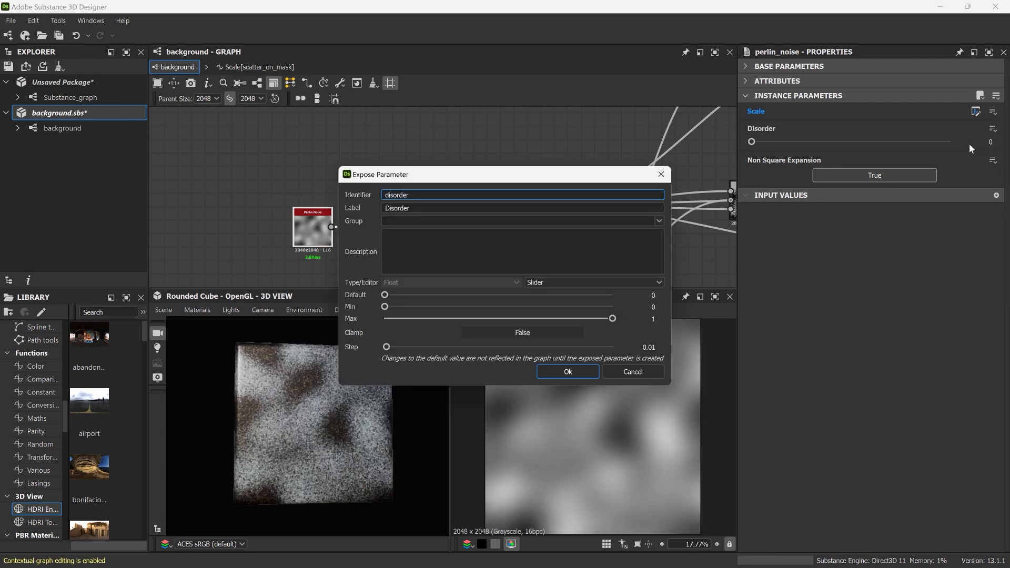
pyautogui.click(571, 371)
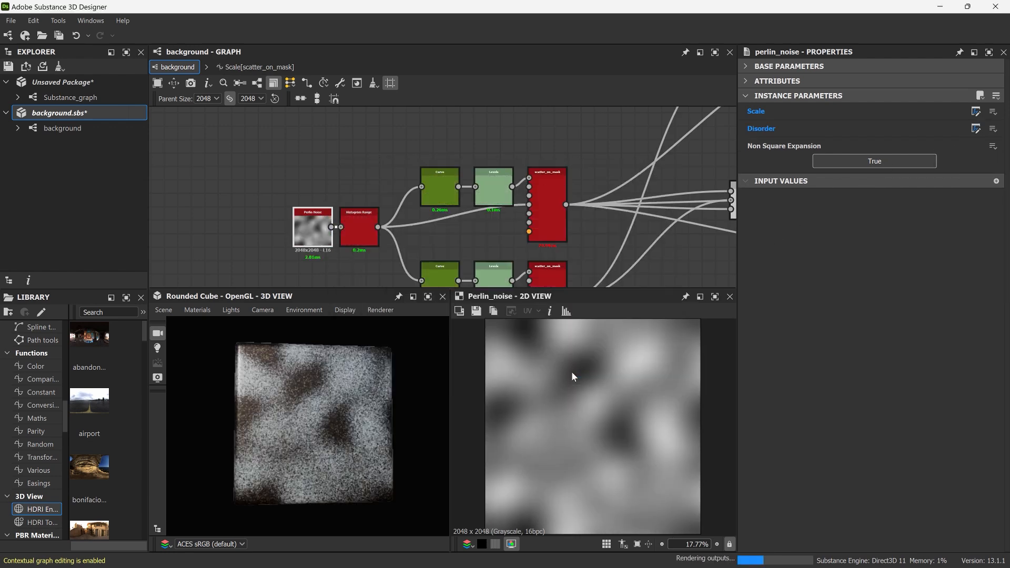
# Publish the background.sbs package as an sbsar file
pyautogui.rightClick(67, 110)
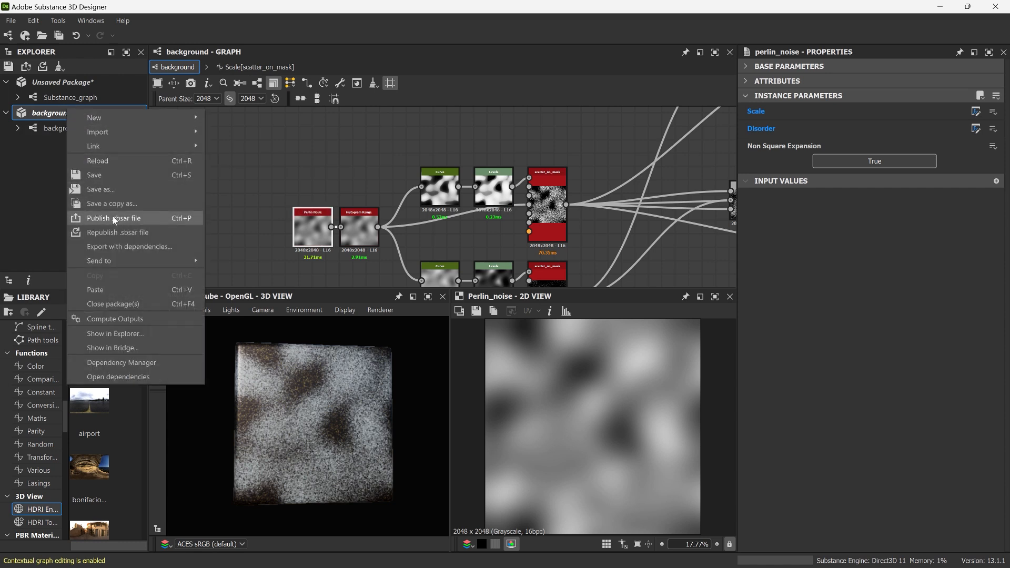
pyautogui.click(131, 218)
pyautogui.click(487, 361)
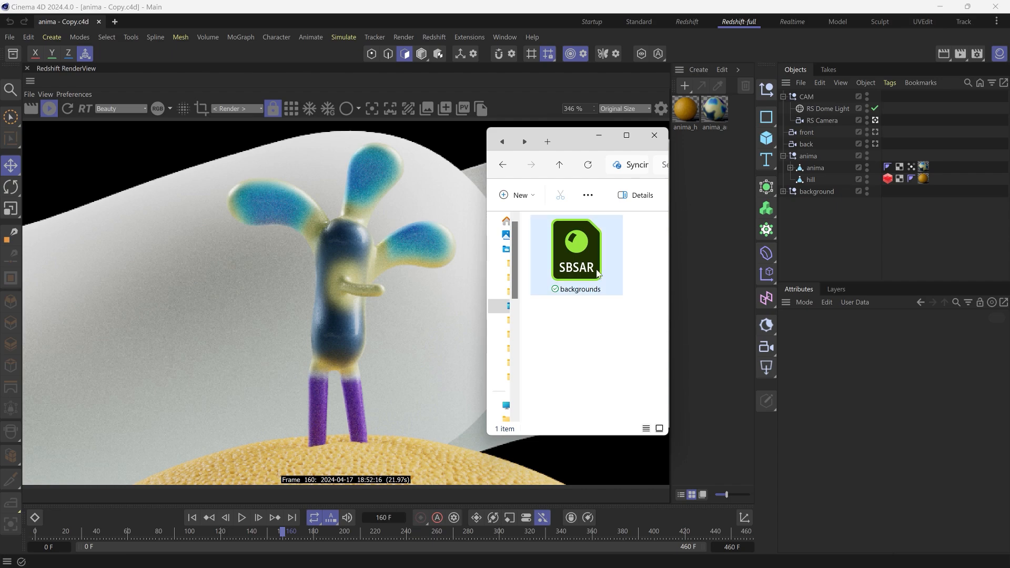
# Switch to Cinema 4D, import backgrounds.sbsar and assign its Background material to the background object
pyautogui.moveTo(564, 267); pyautogui.dragTo(704, 212)
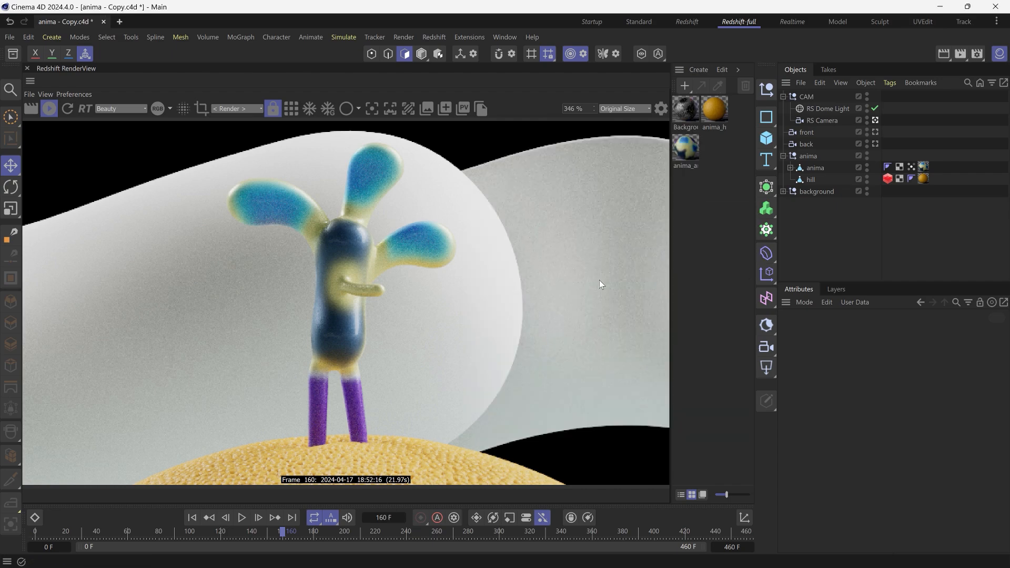
pyautogui.moveTo(747, 165); pyautogui.dragTo(803, 189)
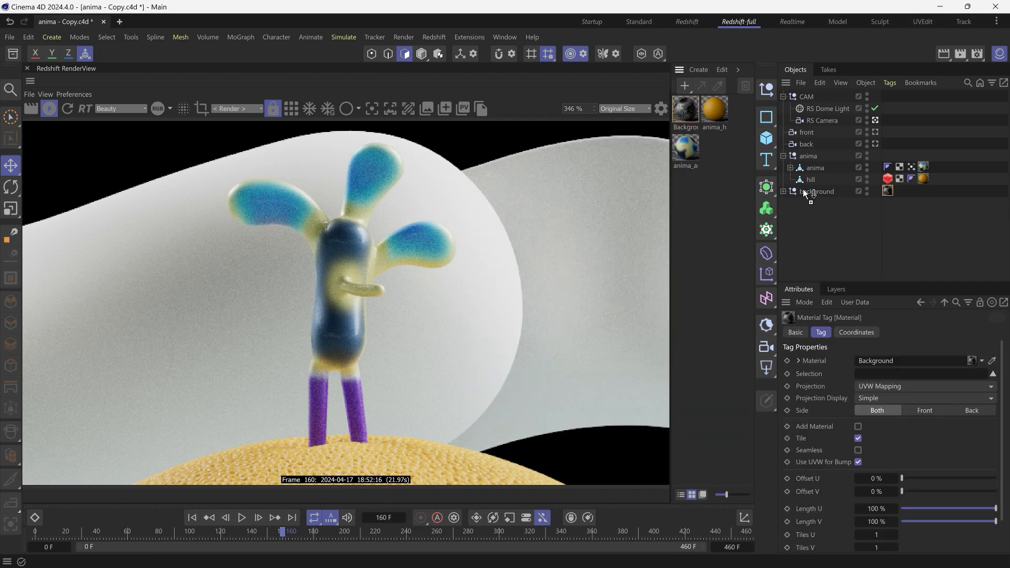
# Animate the Background material's Disorder with keyframes of 0 at frame 0 and 1 at frame 460
pyautogui.doubleClick(888, 191)
pyautogui.scroll(-4, 836, 502)
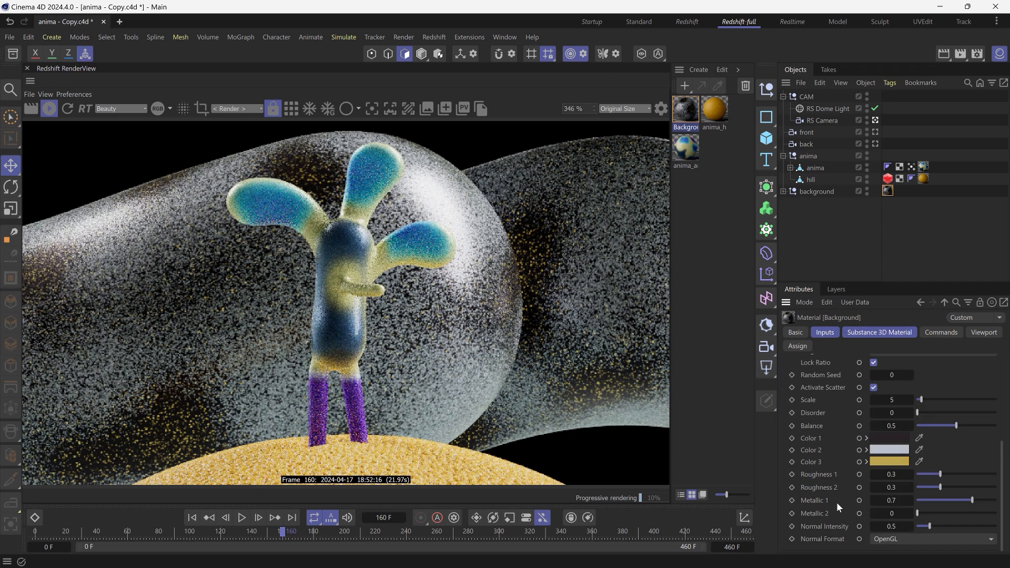
pyautogui.click(35, 533)
pyautogui.click(792, 413)
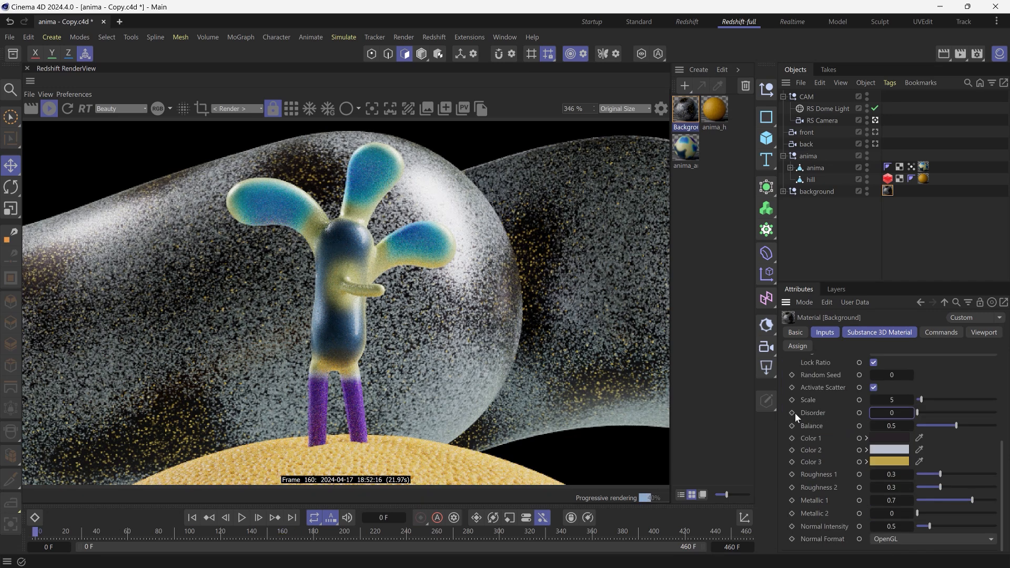
pyautogui.click(747, 532)
pyautogui.doubleClick(889, 413)
pyautogui.write('1')
pyautogui.press('Return')
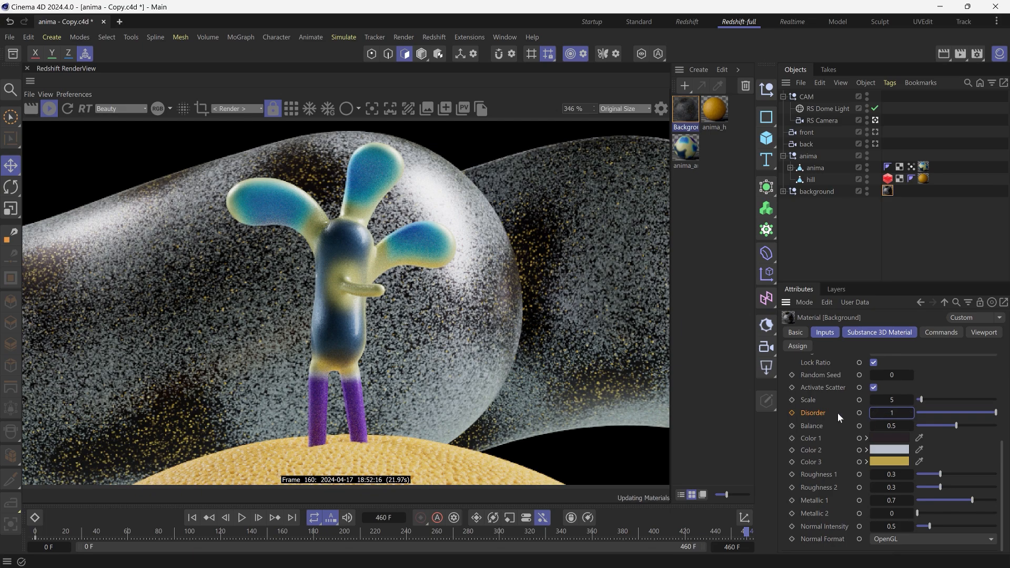
pyautogui.click(792, 412)
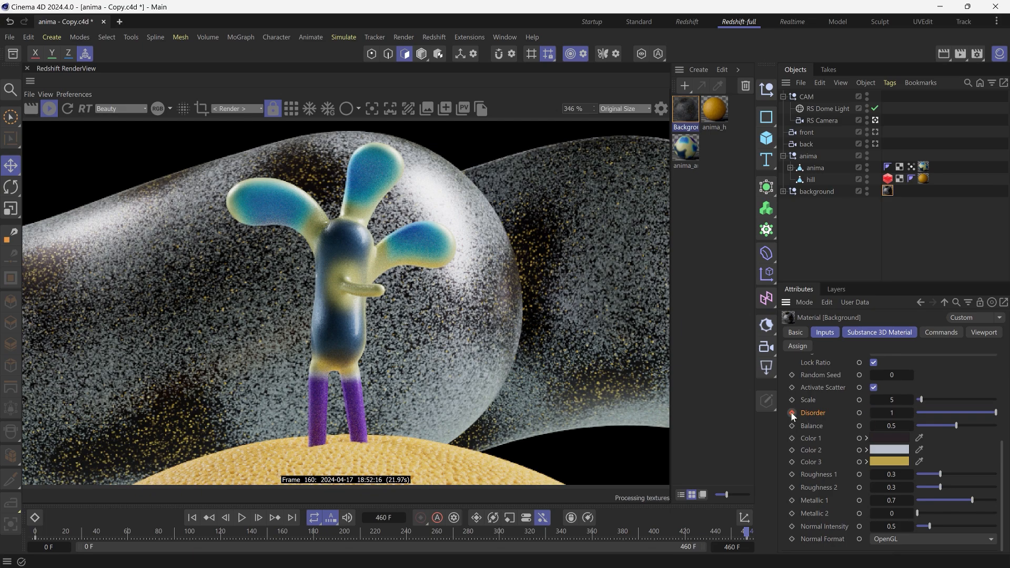
# Preview the Disorder animation in the Standard layout's viewport with the Background material at 128 resolution and Activate Scatter off
pyautogui.click(639, 24)
pyautogui.moveTo(173, 530); pyautogui.dragTo(320, 537)
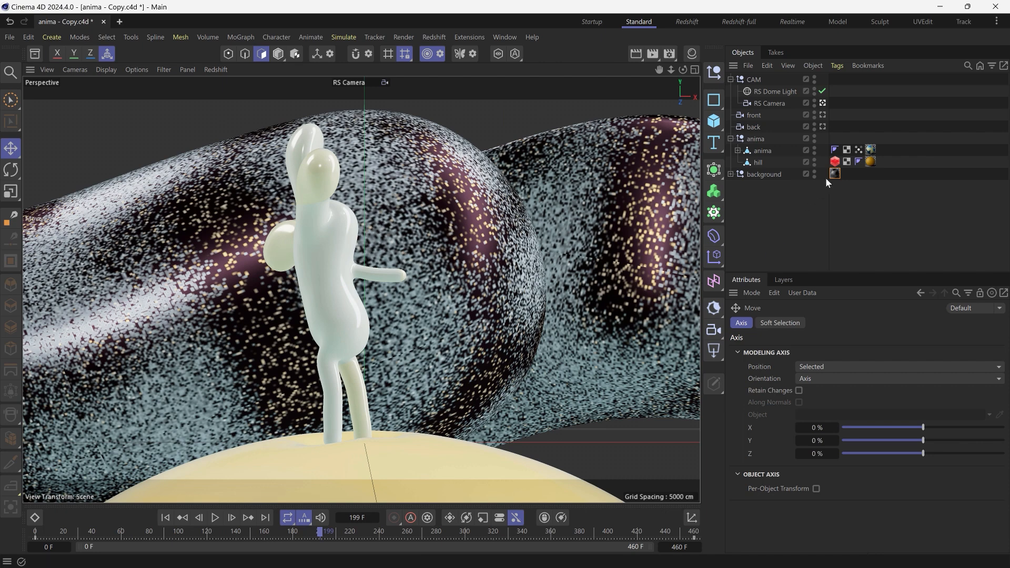
pyautogui.click(835, 173)
pyautogui.scroll(-5, 775, 481)
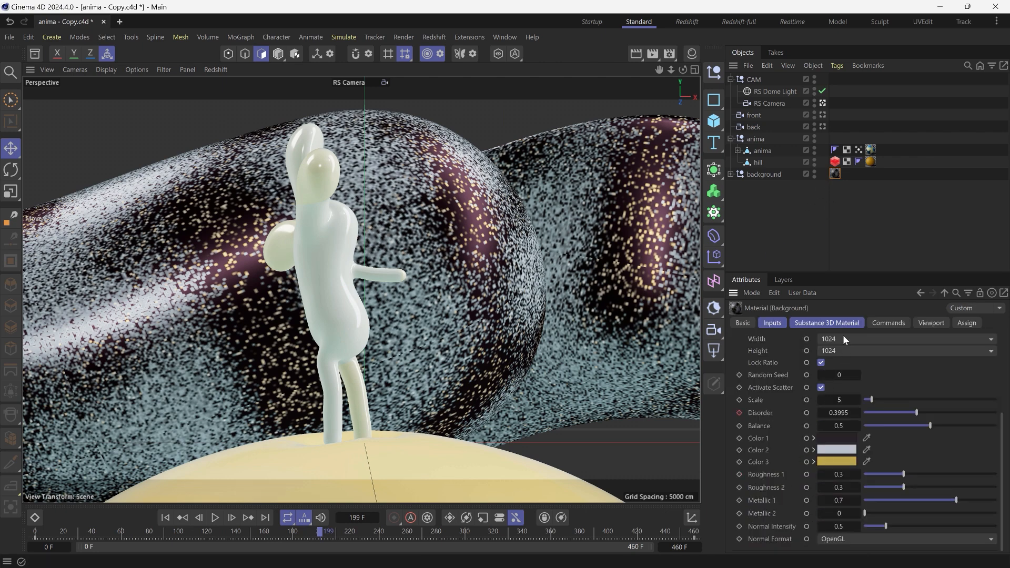
pyautogui.click(843, 338)
pyautogui.click(837, 410)
pyautogui.press('space')
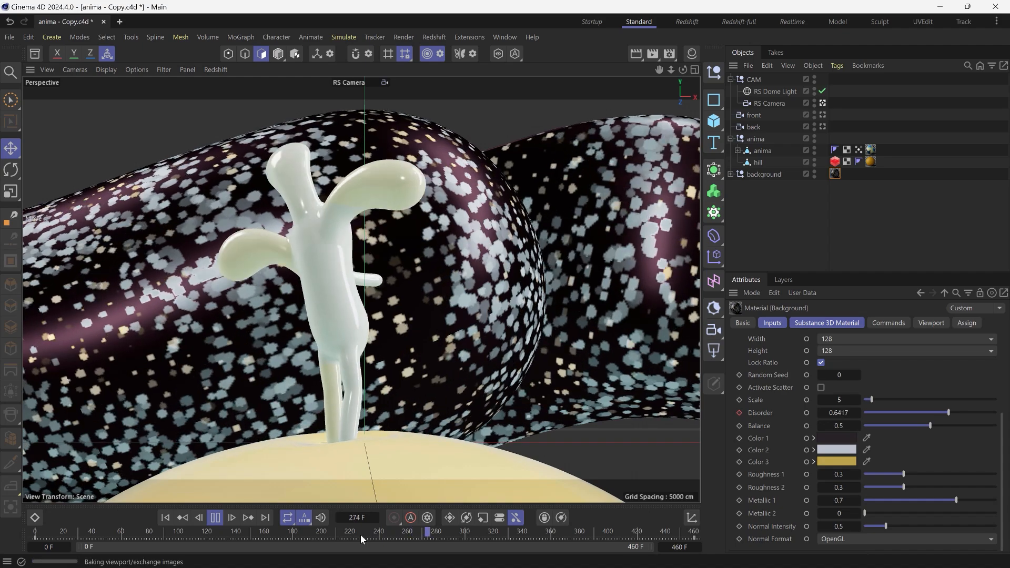
pyautogui.press('space')
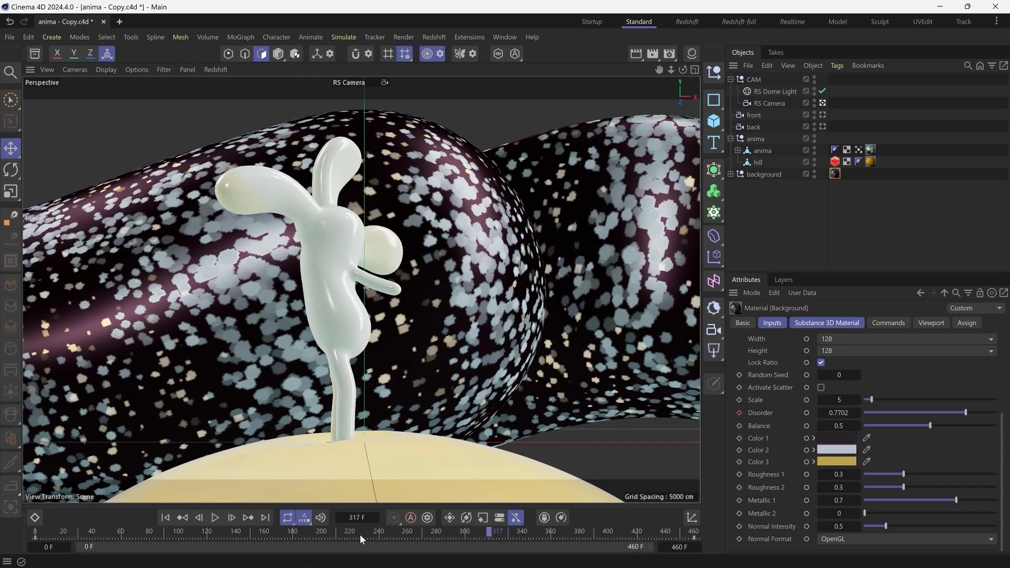
# Set the Background material to 2048 resolution with Activate Scatter on, and run the IPR render in the Redshift-full layout
pyautogui.click(842, 341)
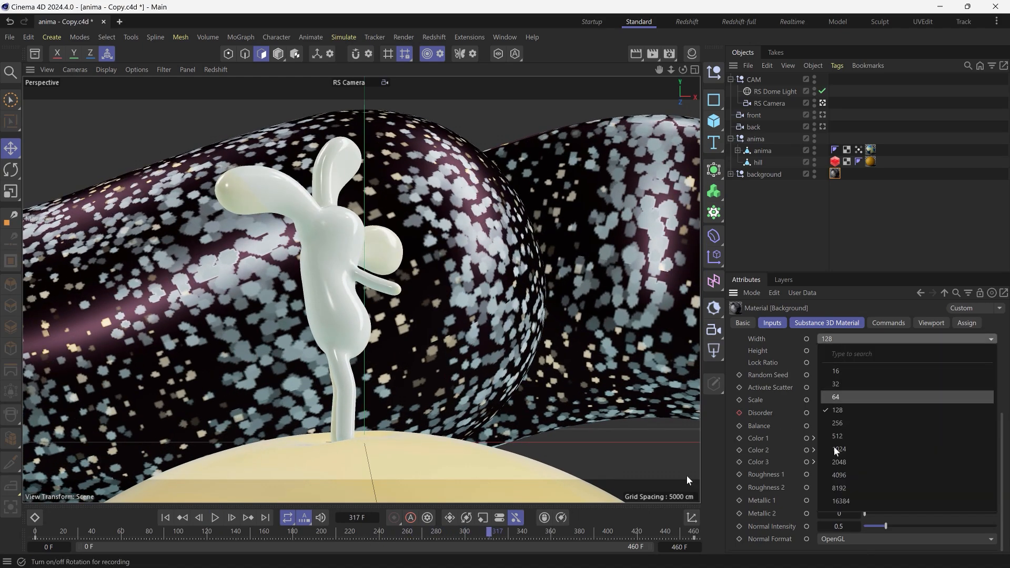
pyautogui.click(837, 463)
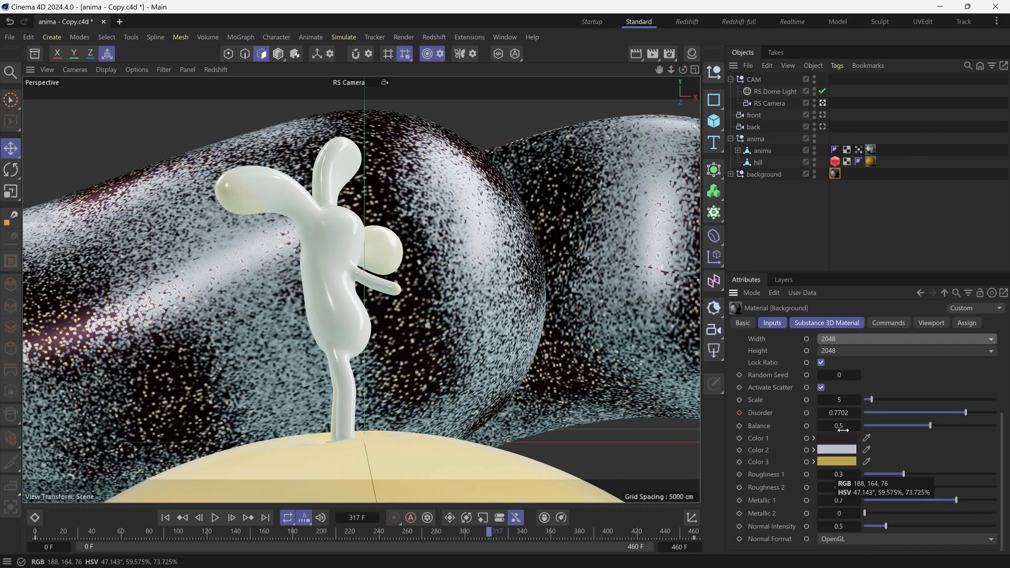
pyautogui.click(738, 22)
pyautogui.click(49, 109)
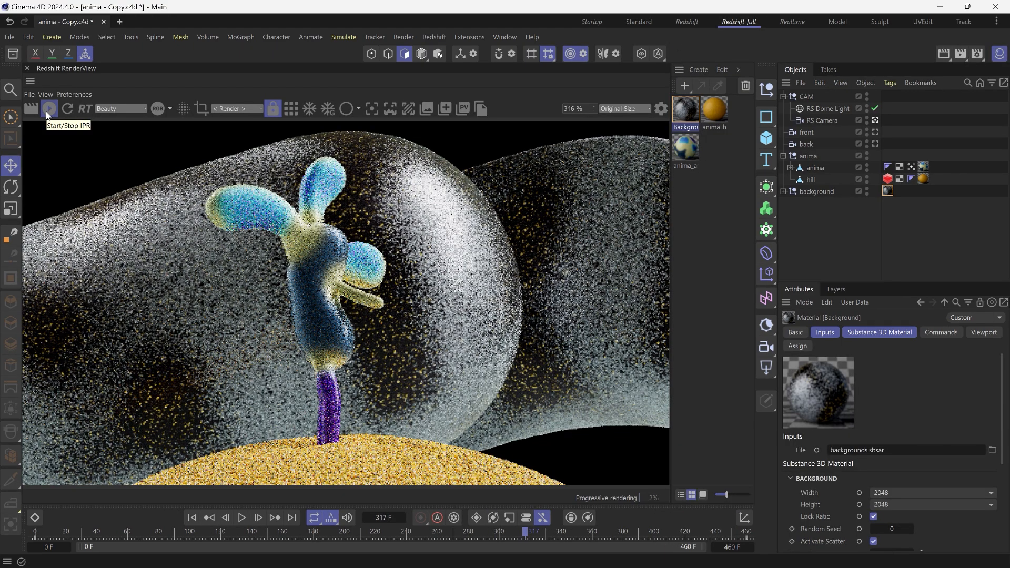
# Recolor the Background material with a dark purple Color 1, dark blue Color 2 (RGB 52, 69, 86) and muted gold Color 3
pyautogui.scroll(-5, 803, 516)
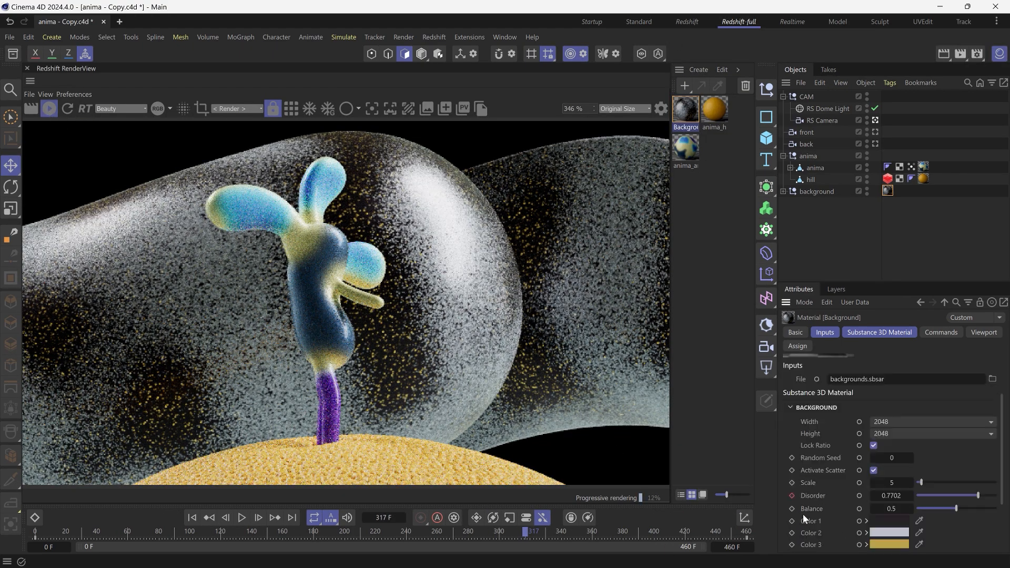
pyautogui.click(889, 437)
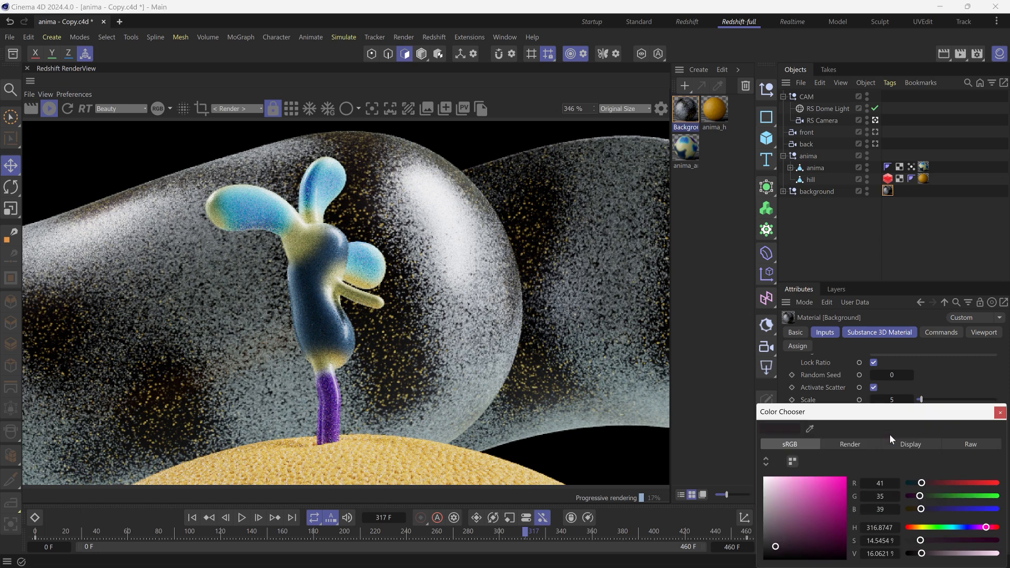
pyautogui.click(780, 542)
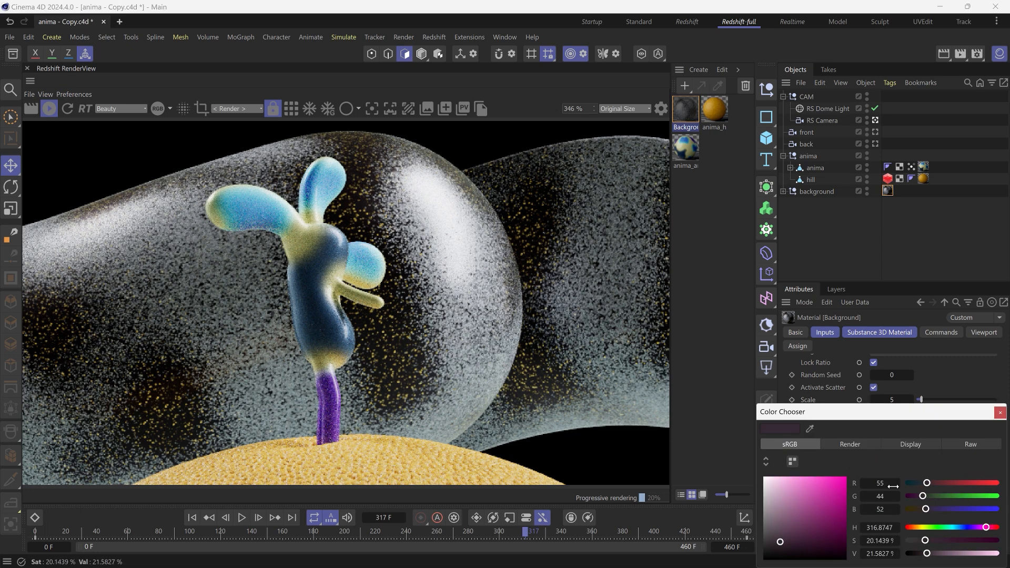
pyautogui.click(999, 413)
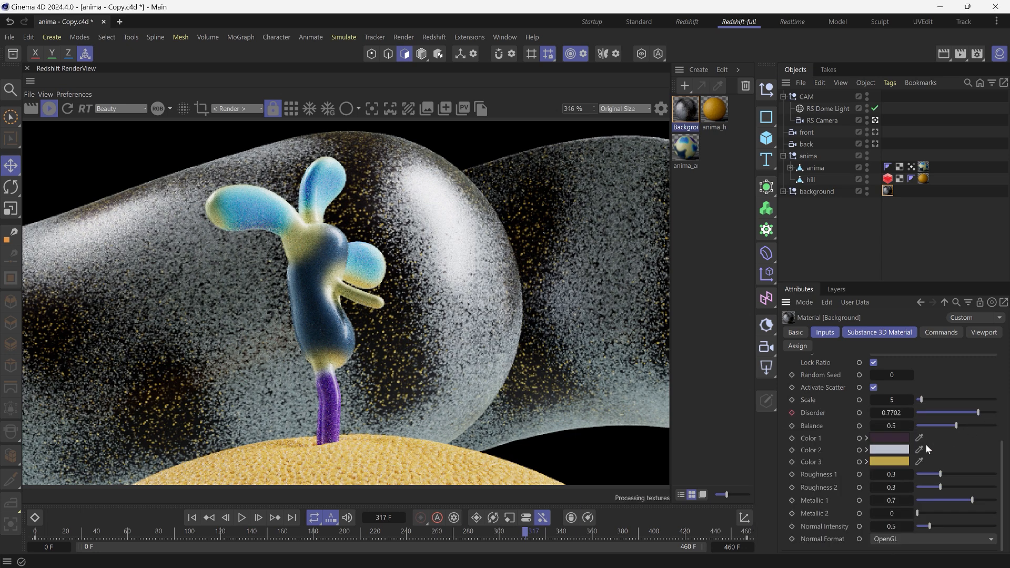
pyautogui.click(865, 467)
pyautogui.moveTo(818, 490)
pyautogui.mouseDown()
pyautogui.moveTo(789, 522)
pyautogui.moveTo(797, 534)
pyautogui.mouseUp()
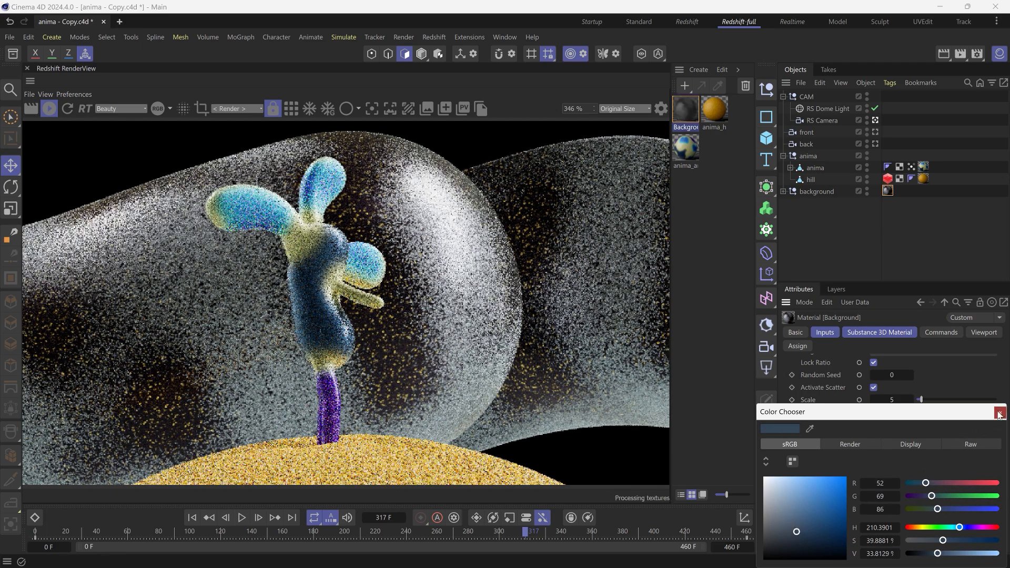
pyautogui.click(999, 413)
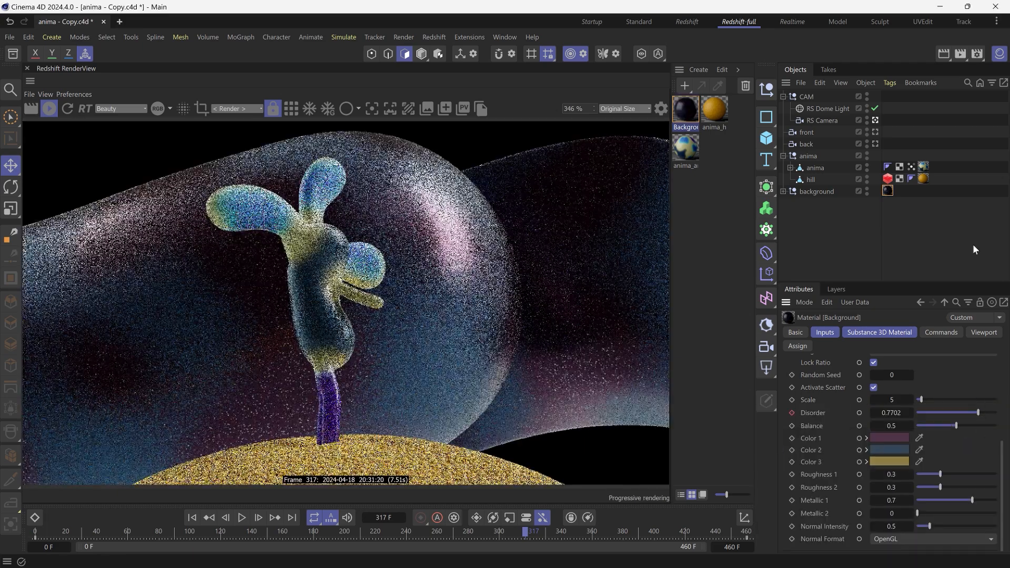
# In the render settings, set the regular image's save file to aces_1.2 in the RAW VIDEO folder
pyautogui.click(977, 56)
pyautogui.click(657, 120)
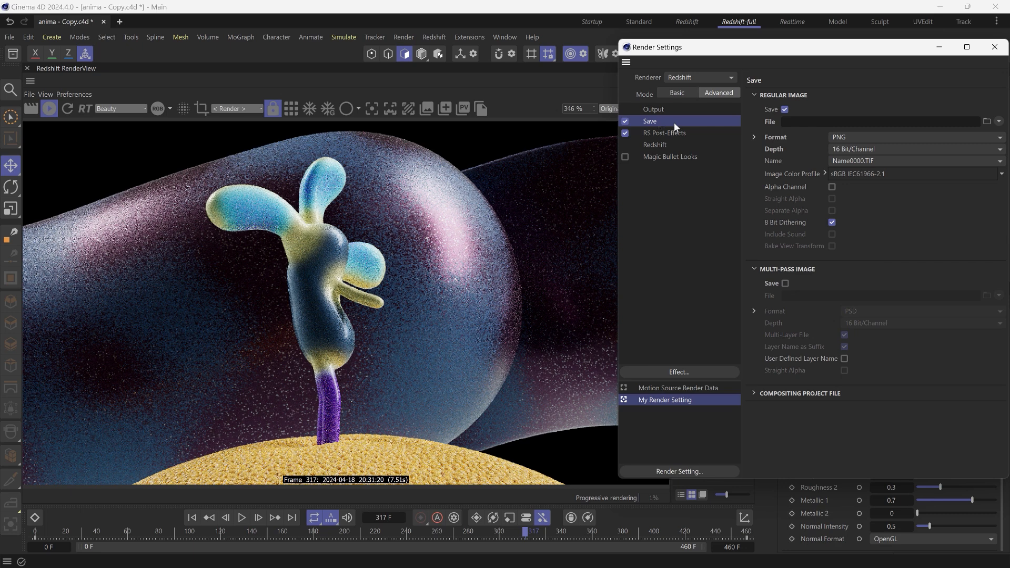
pyautogui.click(986, 123)
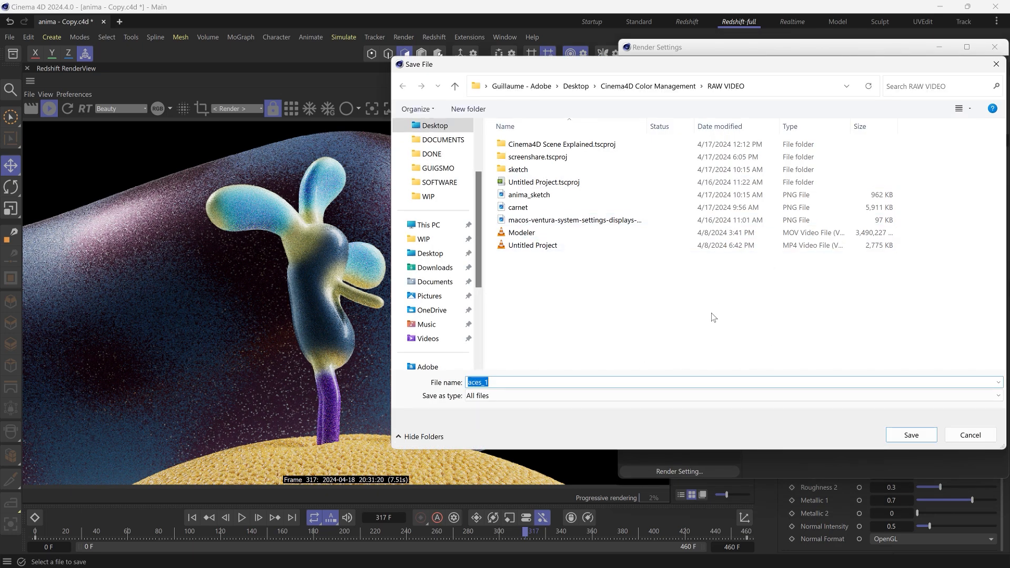
pyautogui.click(948, 437)
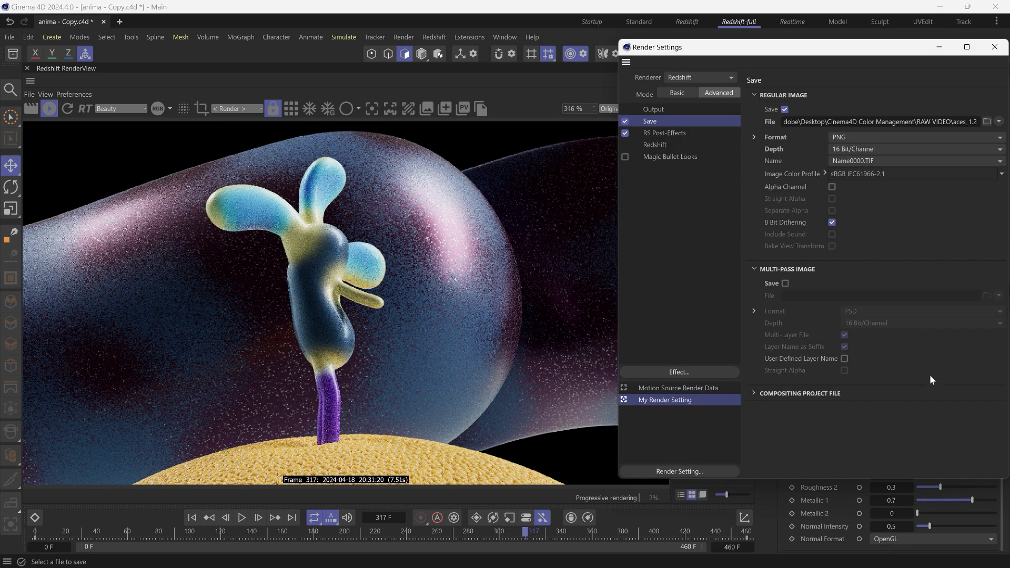
# Set the saved image format to TIF at 32 Bit/Channel and render the scene to the Picture Viewer
pyautogui.click(870, 138)
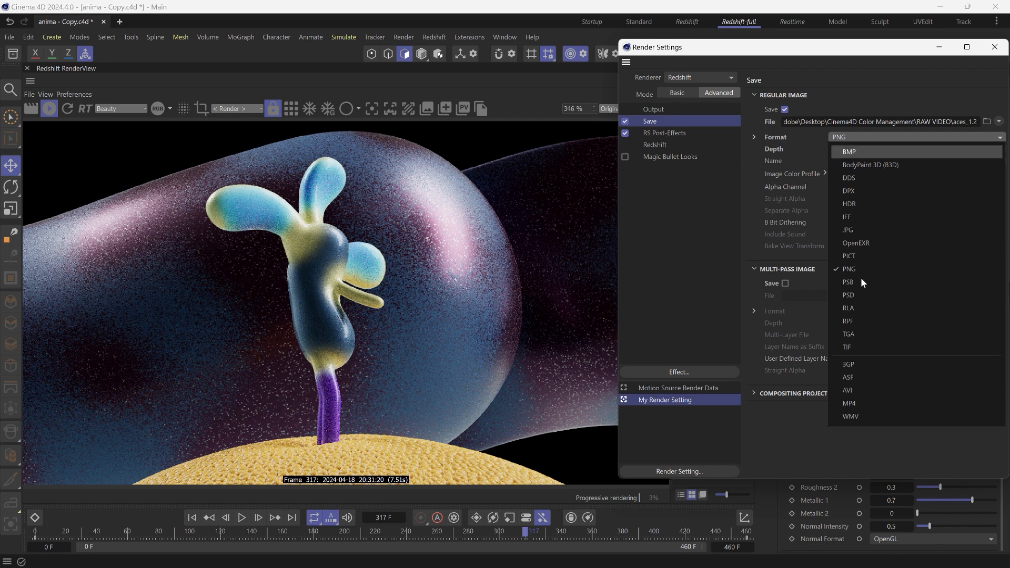
pyautogui.click(863, 346)
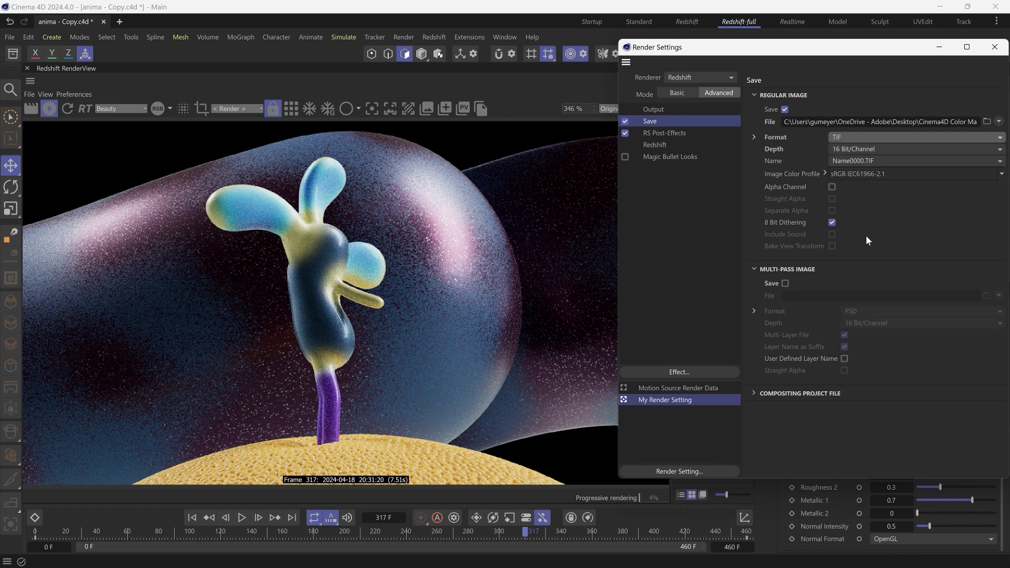
pyautogui.click(849, 148)
pyautogui.click(857, 190)
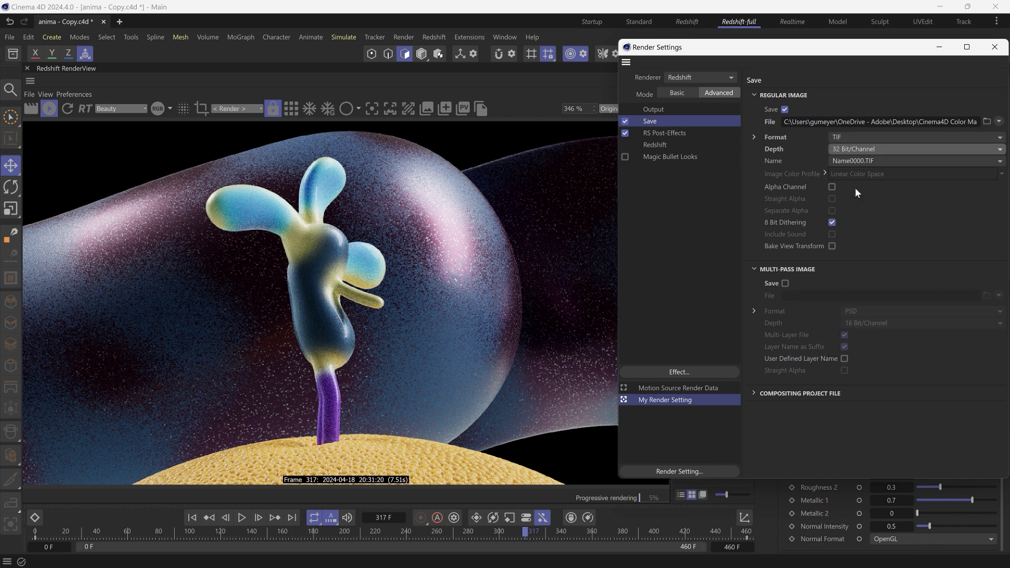
pyautogui.click(994, 47)
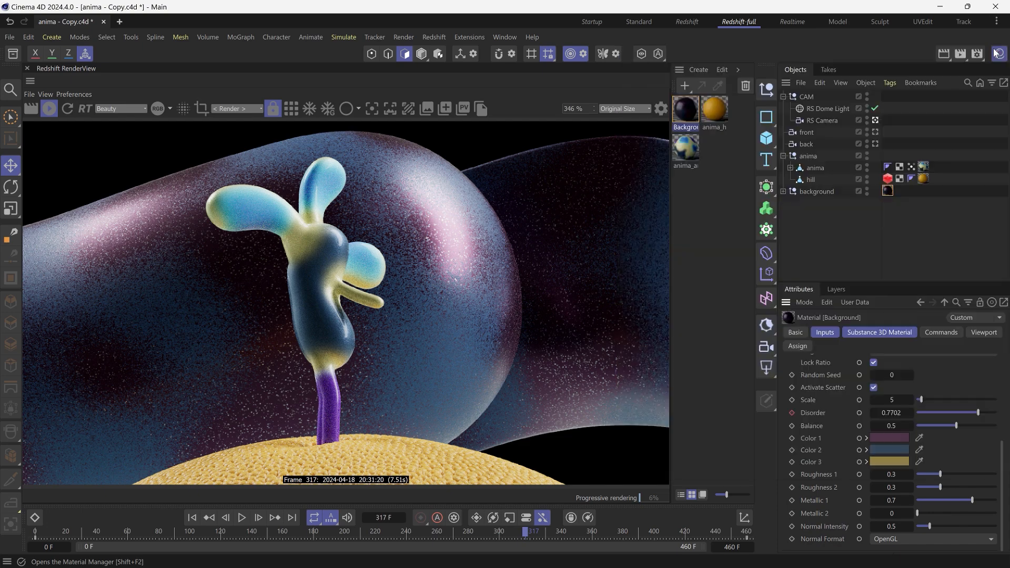
pyautogui.click(960, 53)
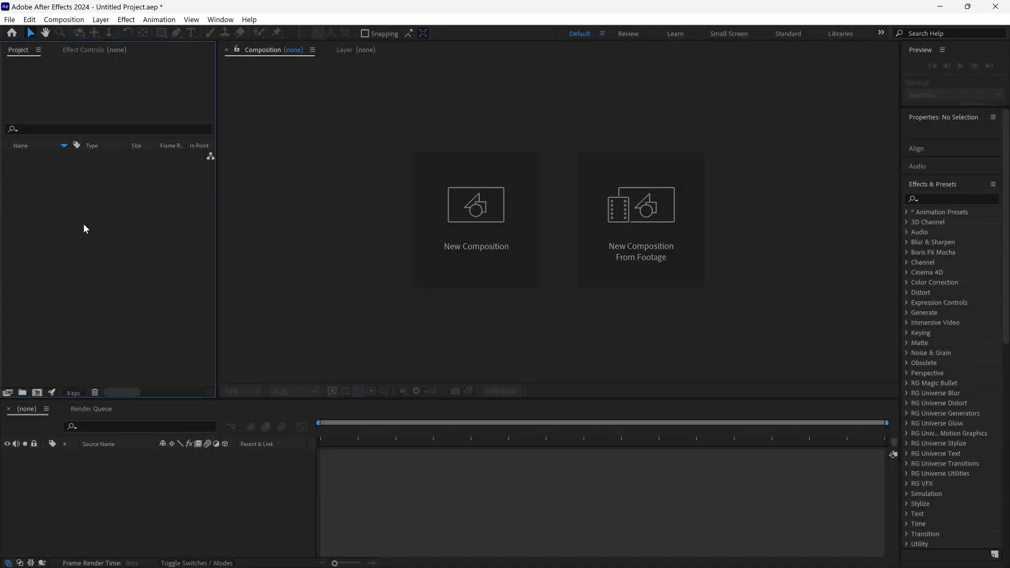
# Switch to After Effects, import the Anima_32 frames as a TIFF sequence and create a composition from it
pyautogui.rightClick(83, 223)
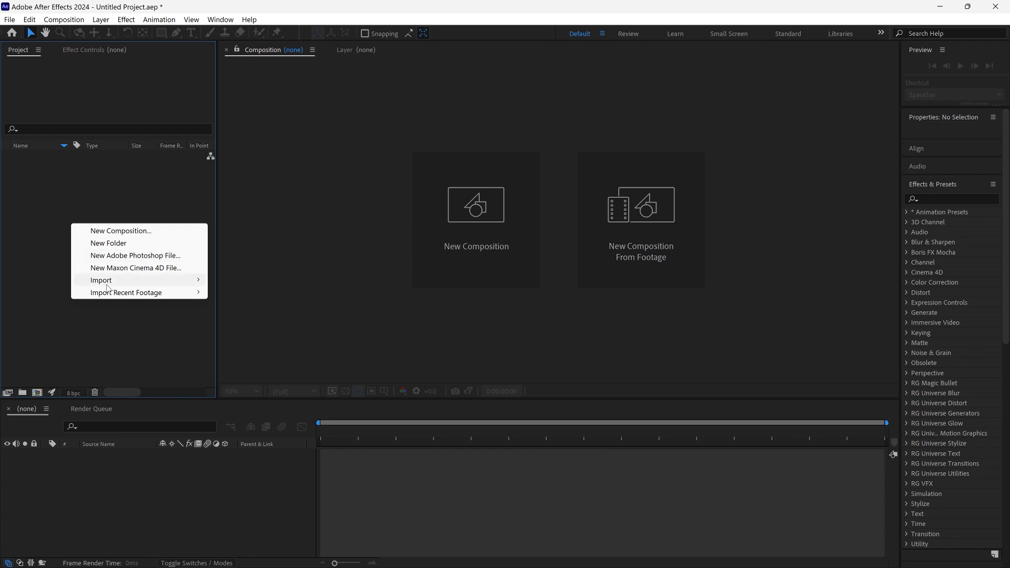
pyautogui.moveTo(108, 281)
pyautogui.click(248, 282)
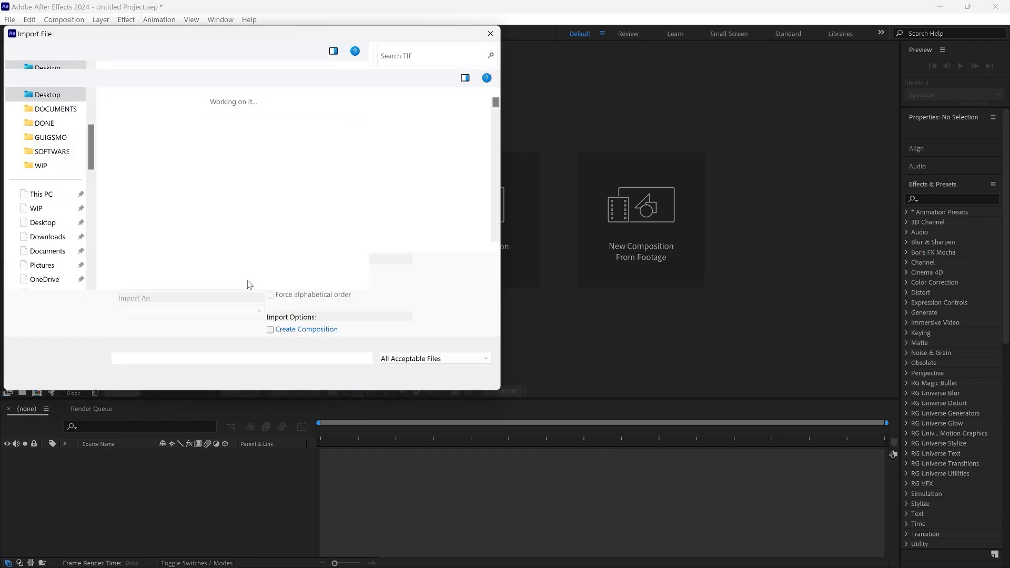
pyautogui.click(149, 141)
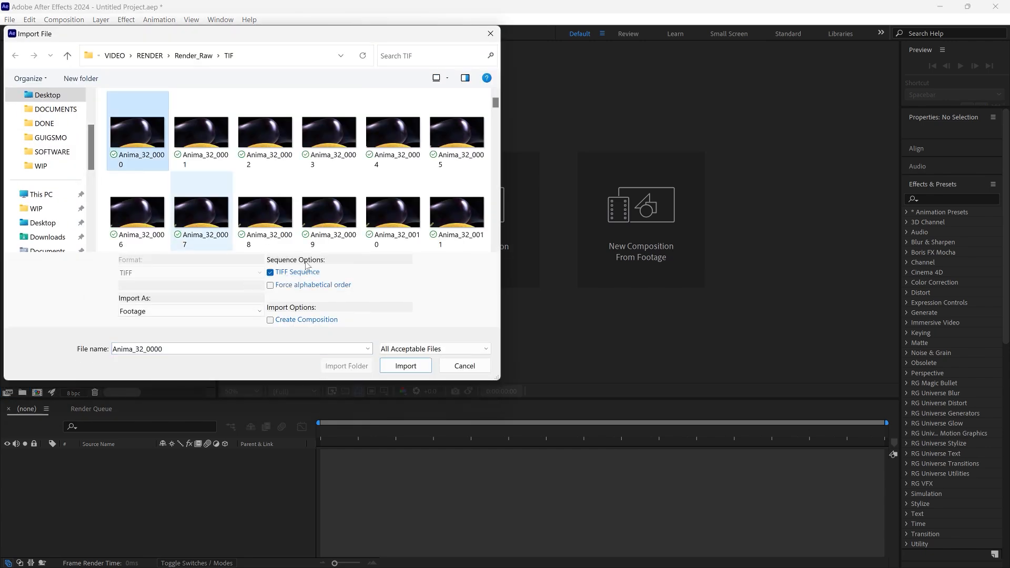
pyautogui.click(389, 372)
pyautogui.moveTo(42, 156); pyautogui.dragTo(187, 490)
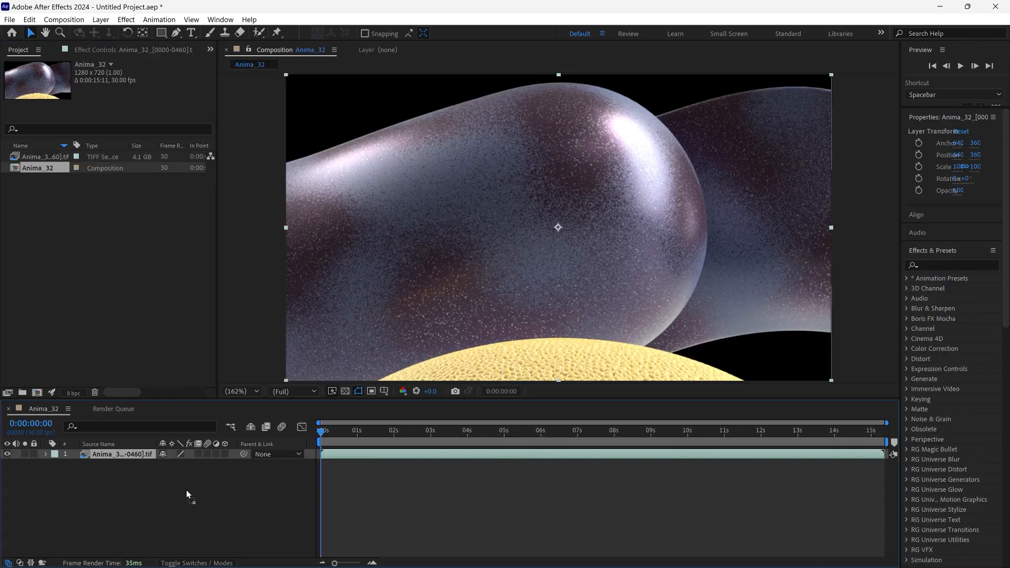
# Show the Anima_32 composition at 0:00:06:11 and switch the project's color engine to OCIO color managed
pyautogui.click(555, 432)
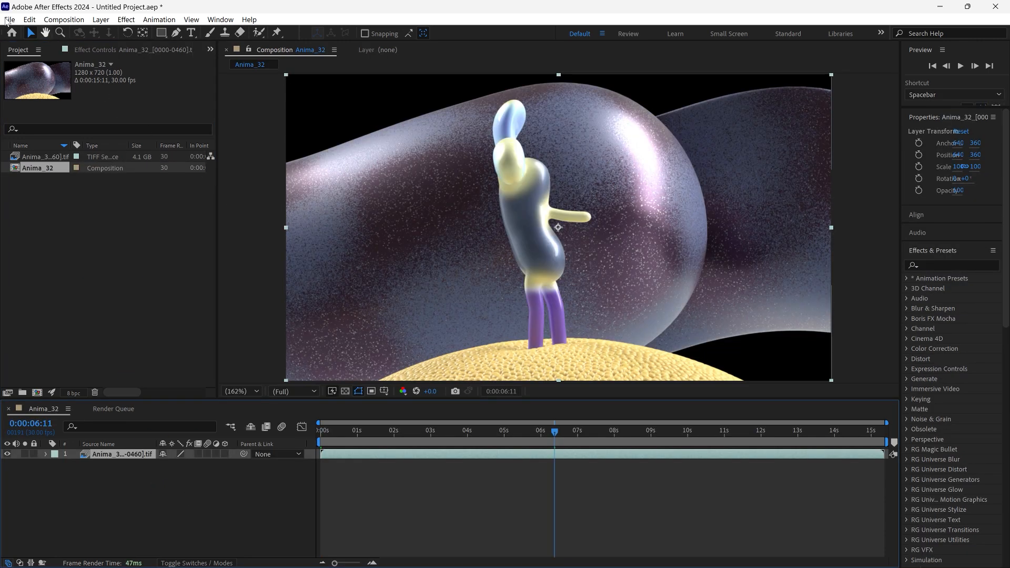
pyautogui.click(9, 20)
pyautogui.click(86, 442)
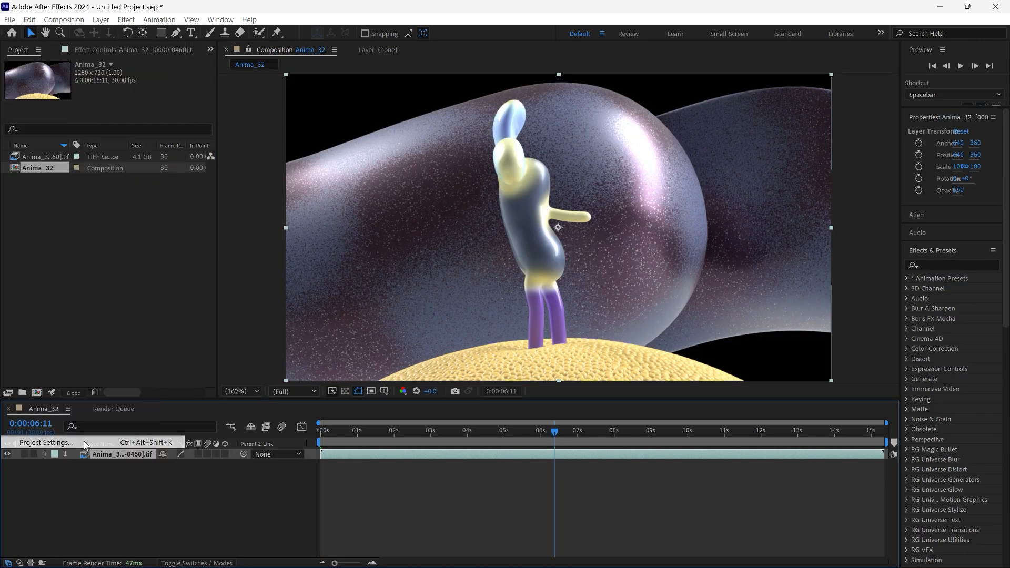
pyautogui.click(213, 90)
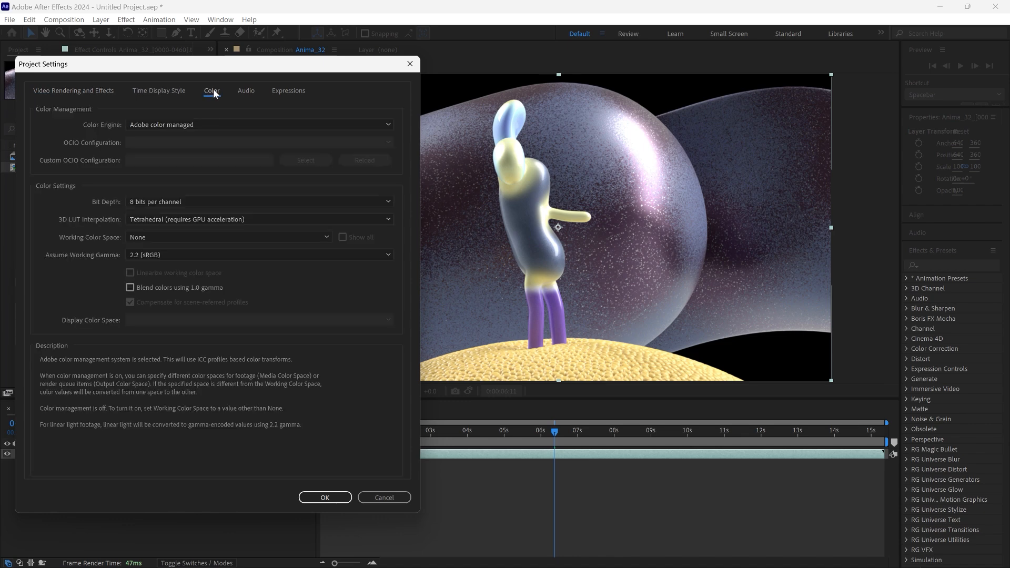
pyautogui.click(181, 125)
pyautogui.click(175, 147)
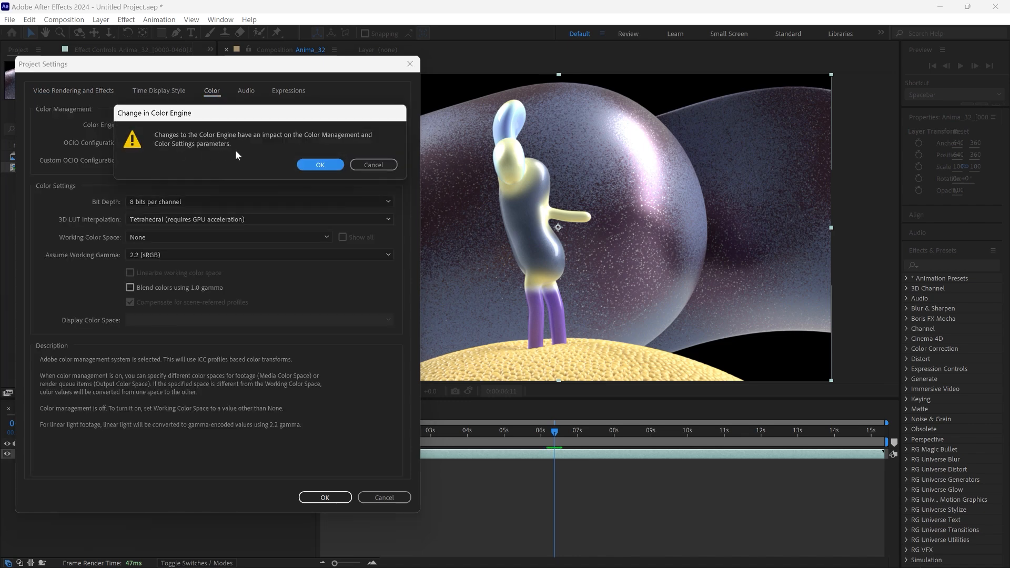
pyautogui.click(311, 164)
# Set the project's working color space to ACES/ACES - ACEScg and its display color space to ACES/P3D65, and apply the settings
pyautogui.click(255, 237)
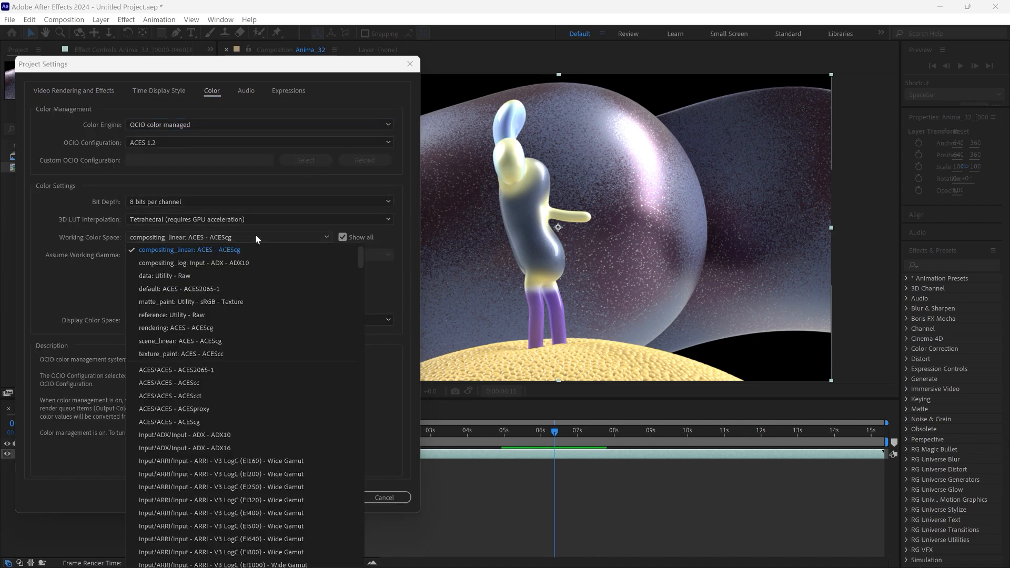
pyautogui.click(213, 422)
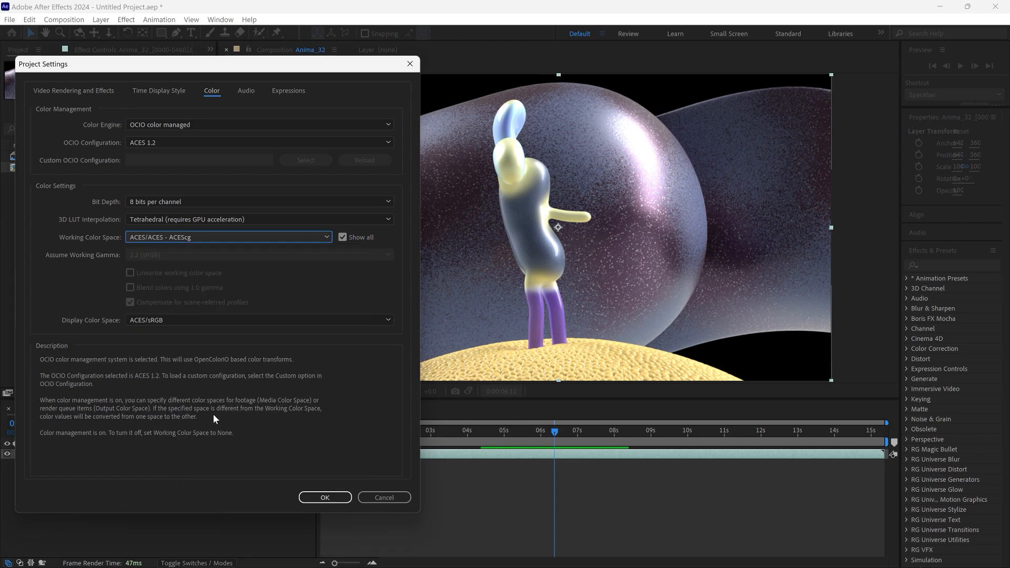
pyautogui.click(198, 320)
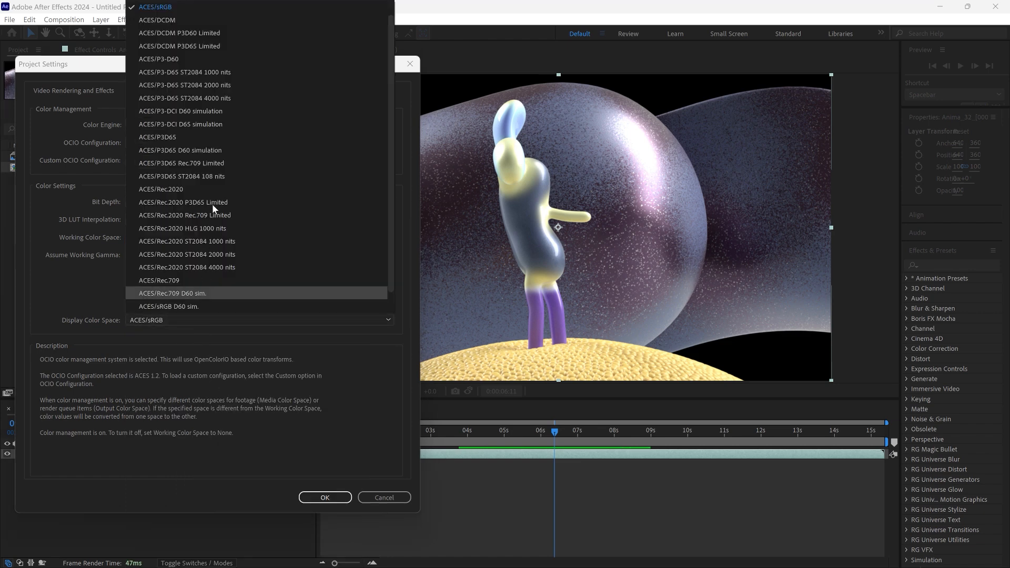
pyautogui.click(215, 137)
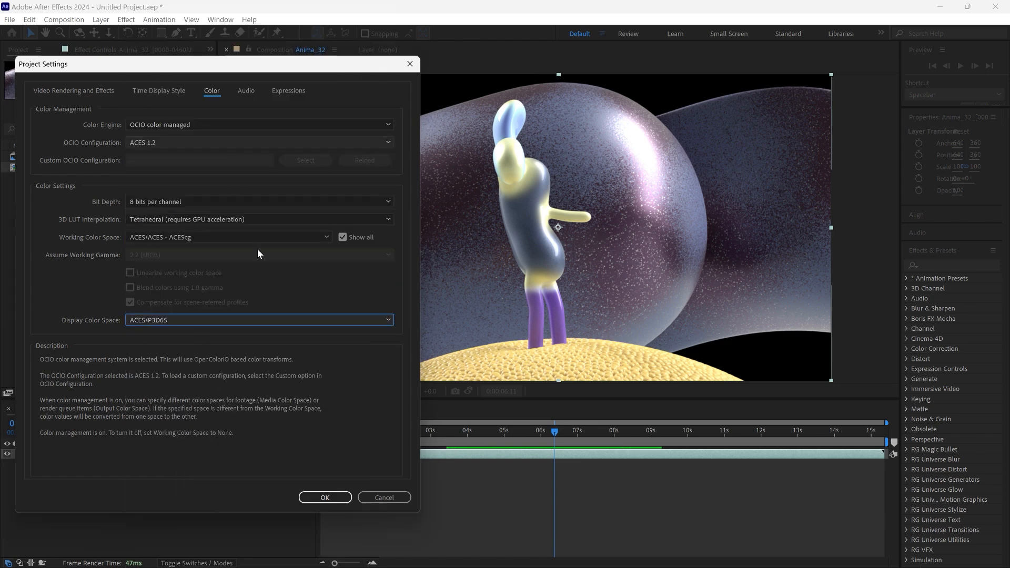
pyautogui.click(333, 504)
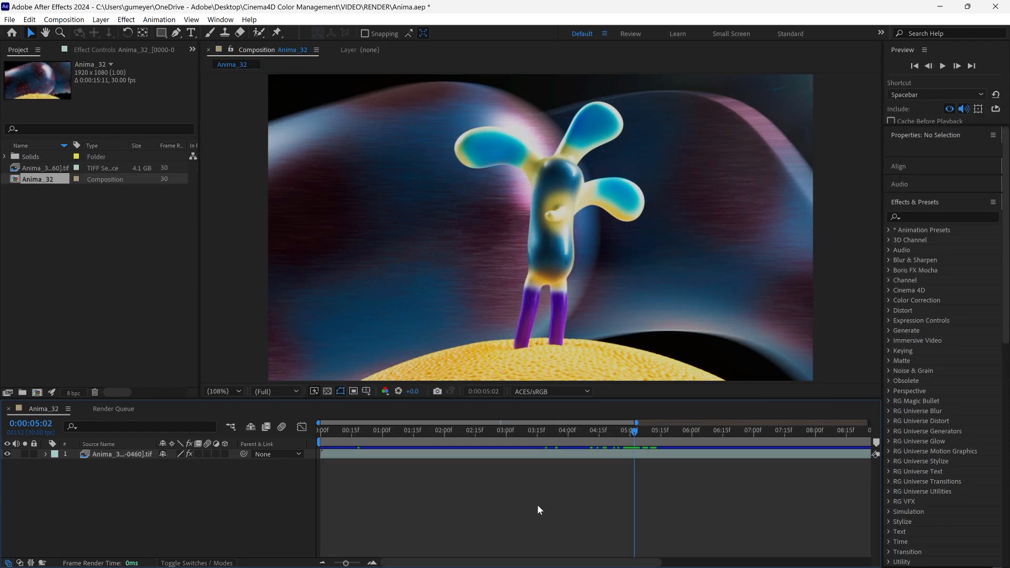
# Queue the Anima_32 composition for rendering with its output color space set to Output/Output - sRGB, and start the render
pyautogui.click(64, 19)
pyautogui.click(104, 115)
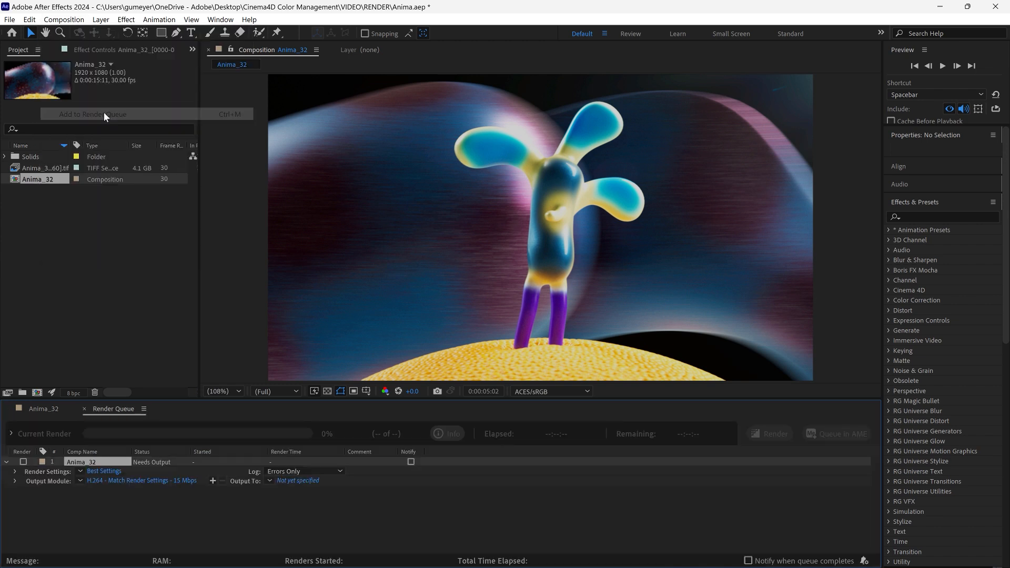
pyautogui.click(136, 480)
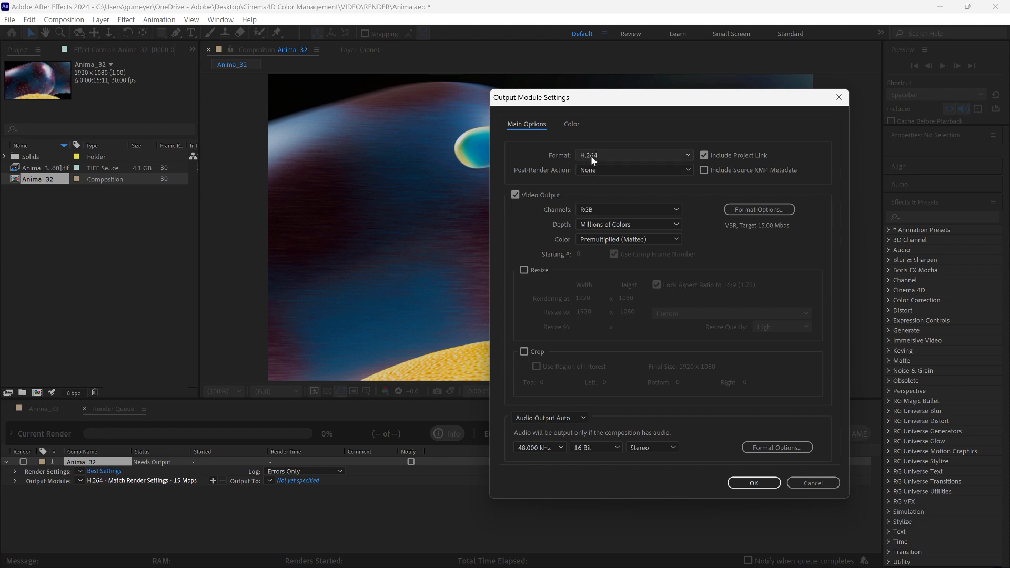
pyautogui.click(570, 124)
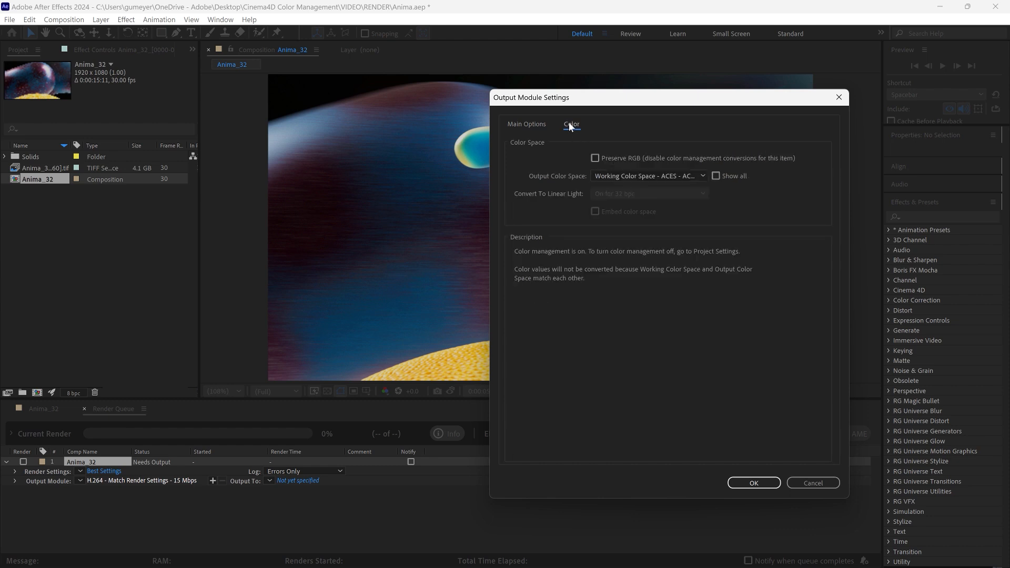
pyautogui.click(610, 179)
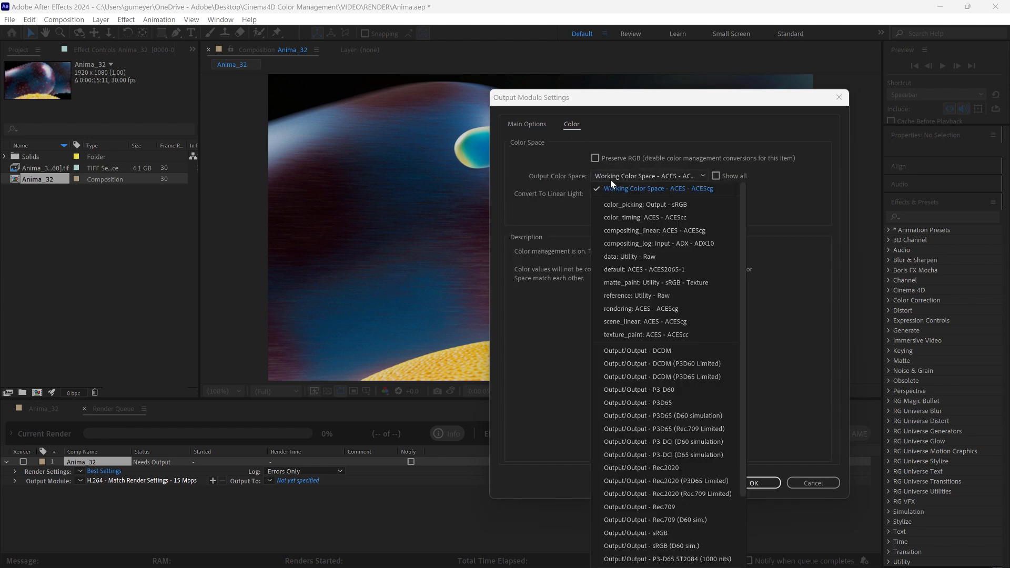
pyautogui.scroll(-2, 654, 416)
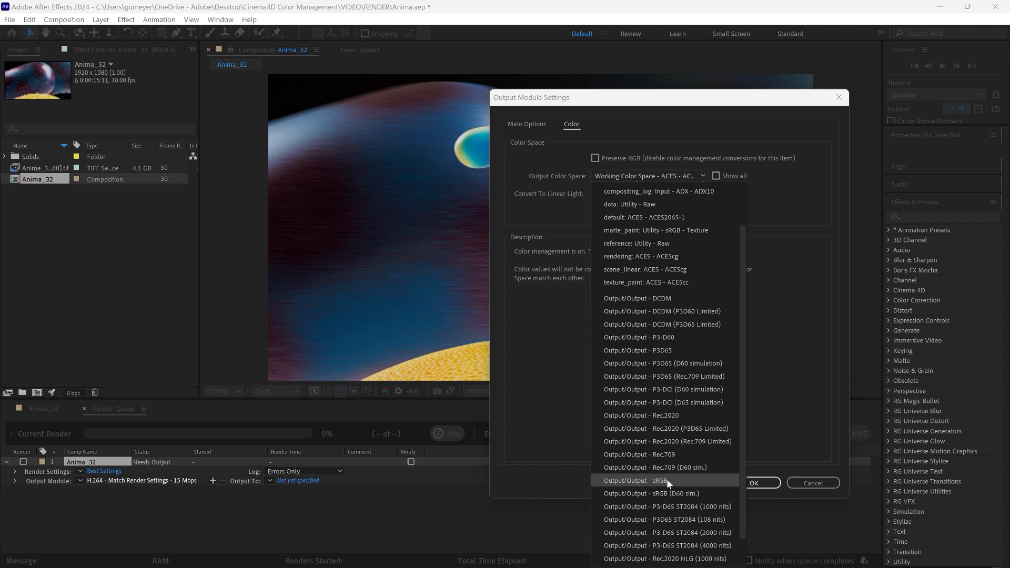
pyautogui.click(663, 481)
pyautogui.click(753, 483)
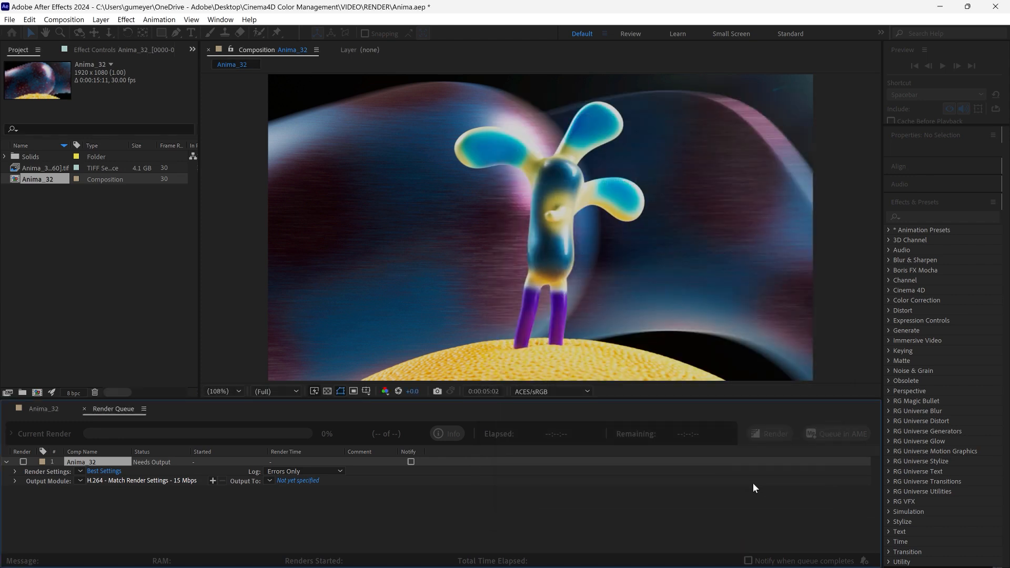
pyautogui.click(765, 435)
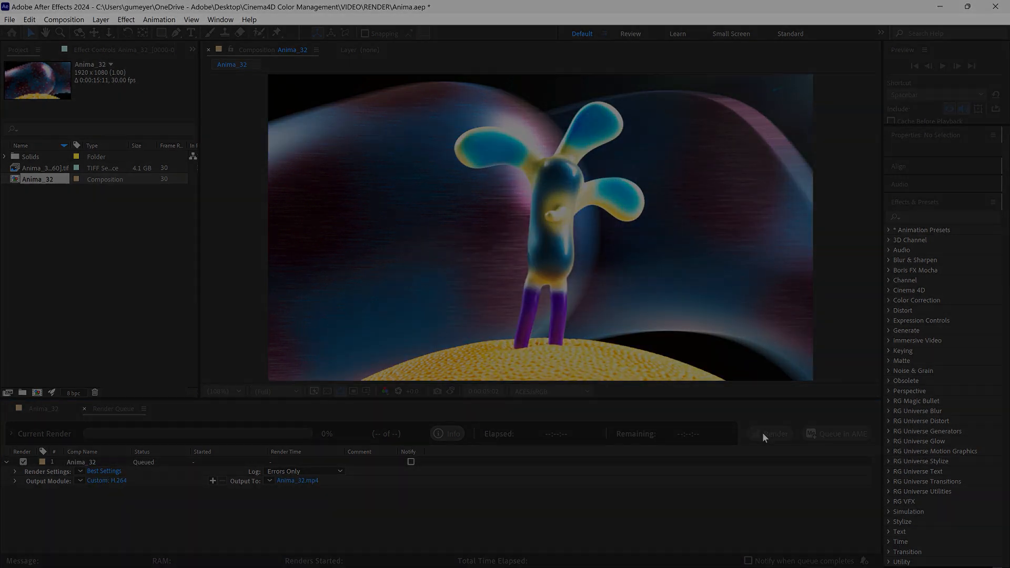